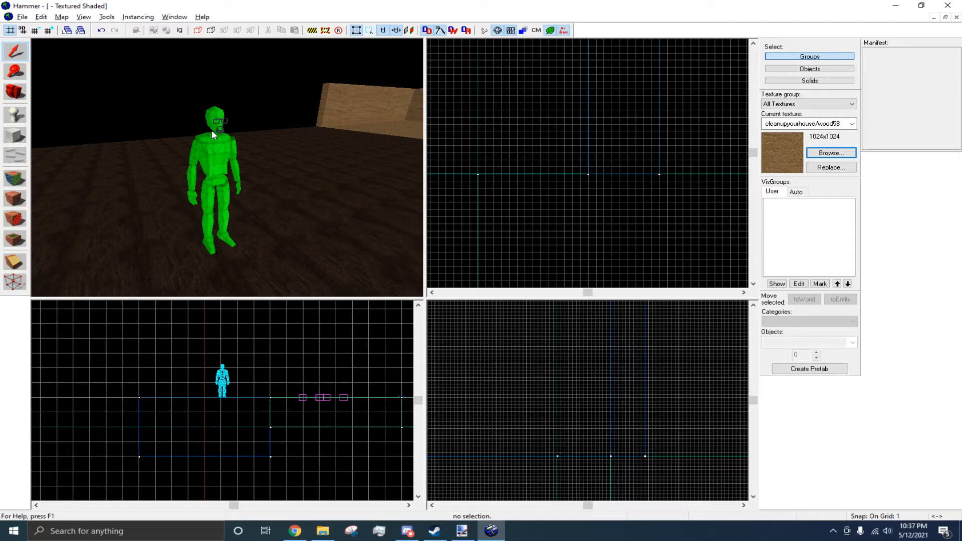
Place a second info_player_start entity on the dark wood floor beside the existing player start.
left_click_drag(212, 130, 71, 125)
left_click(15, 115)
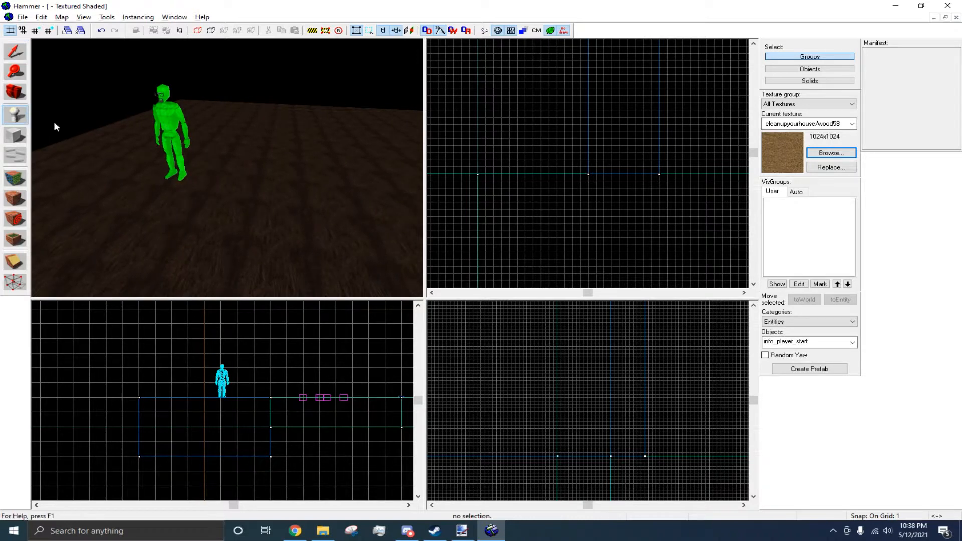
left_click(258, 186)
left_click(15, 52)
left_click(170, 63)
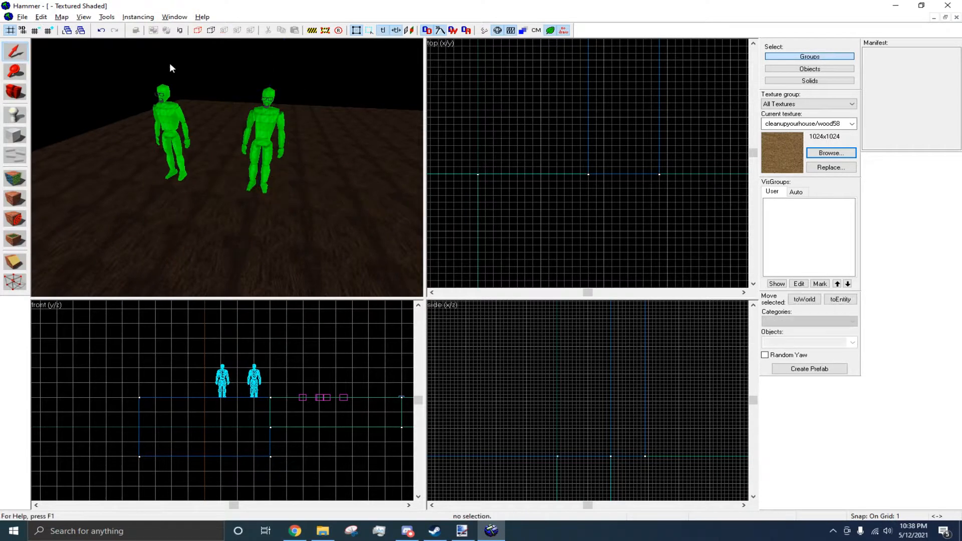
Open the new player start's properties and look through its outputs, inputs, model, flags, VisGroup and available classes.
key("z")
key("w")
key("z")
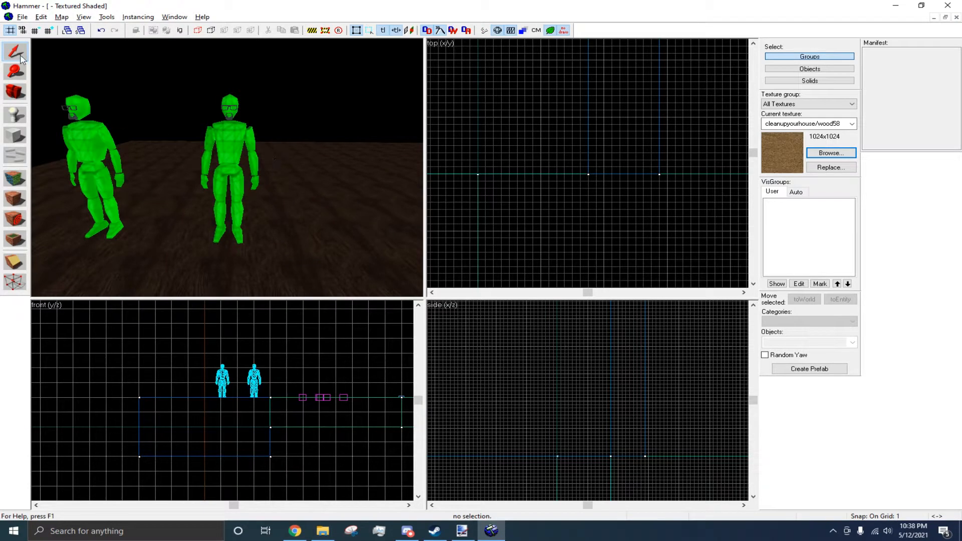
double_click(234, 153)
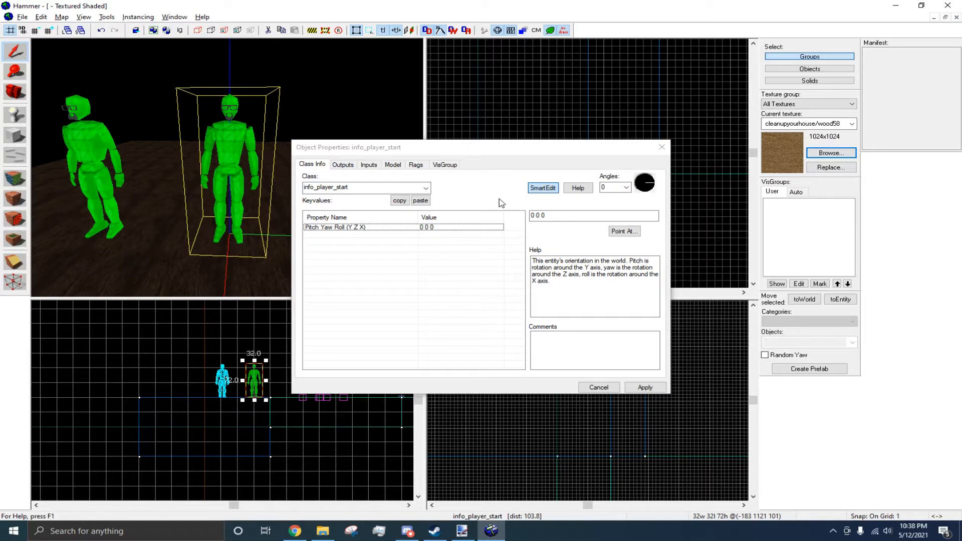
left_click(343, 166)
left_click(368, 167)
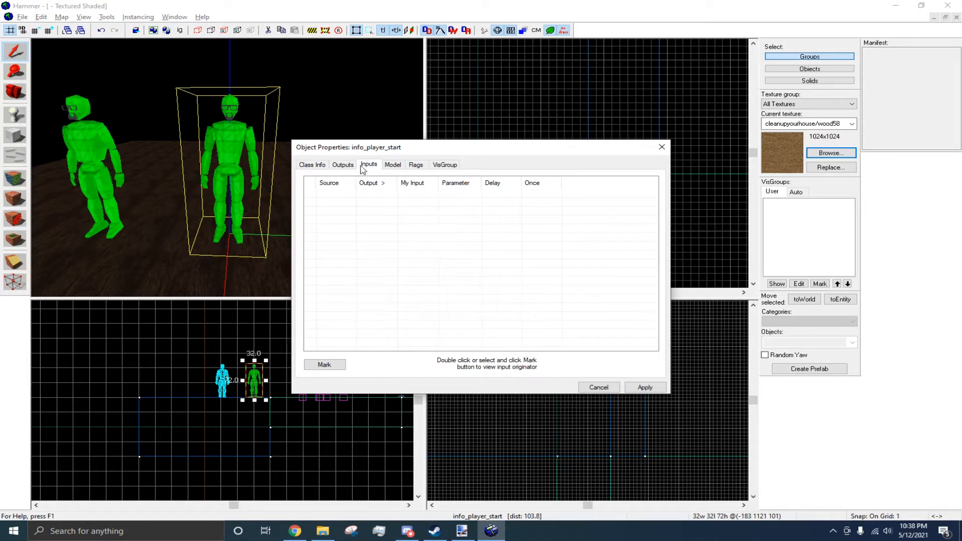
left_click(400, 167)
left_click(415, 166)
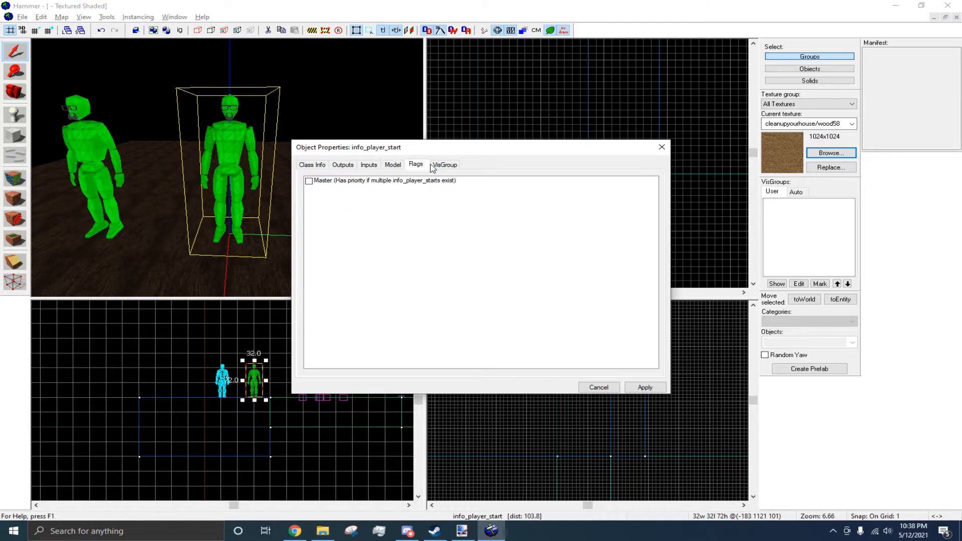
left_click(441, 166)
left_click(312, 164)
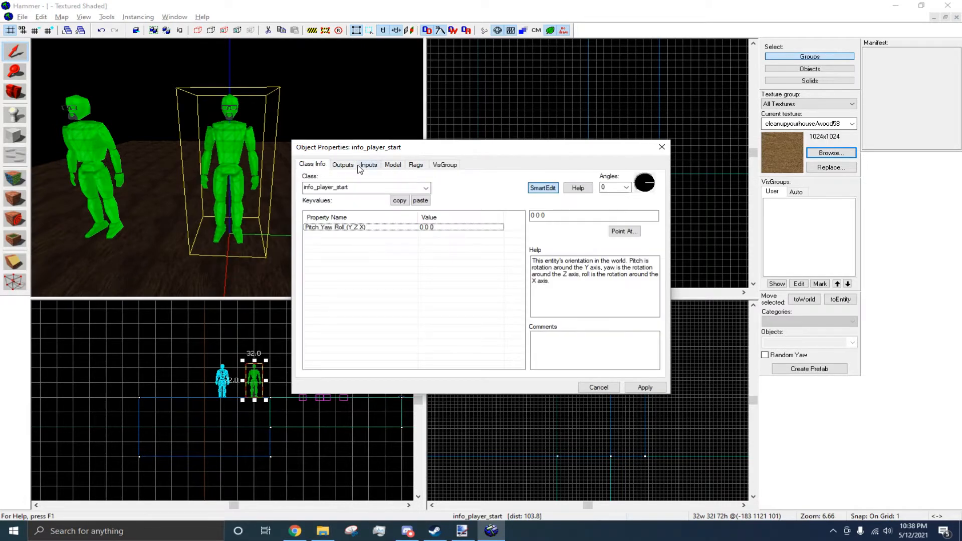
left_click(426, 188)
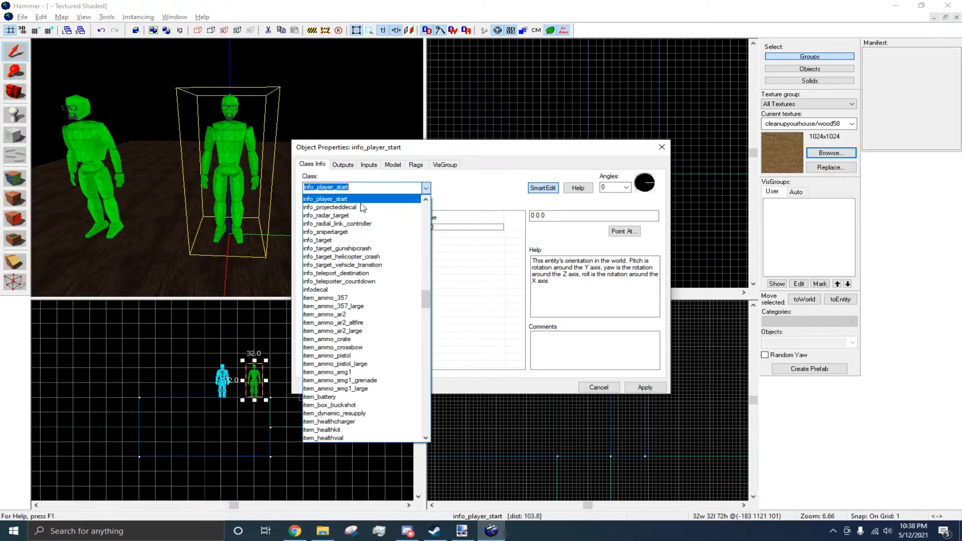
left_click(419, 189)
left_click(426, 189)
left_click(426, 192)
left_click(426, 193)
left_click(426, 193)
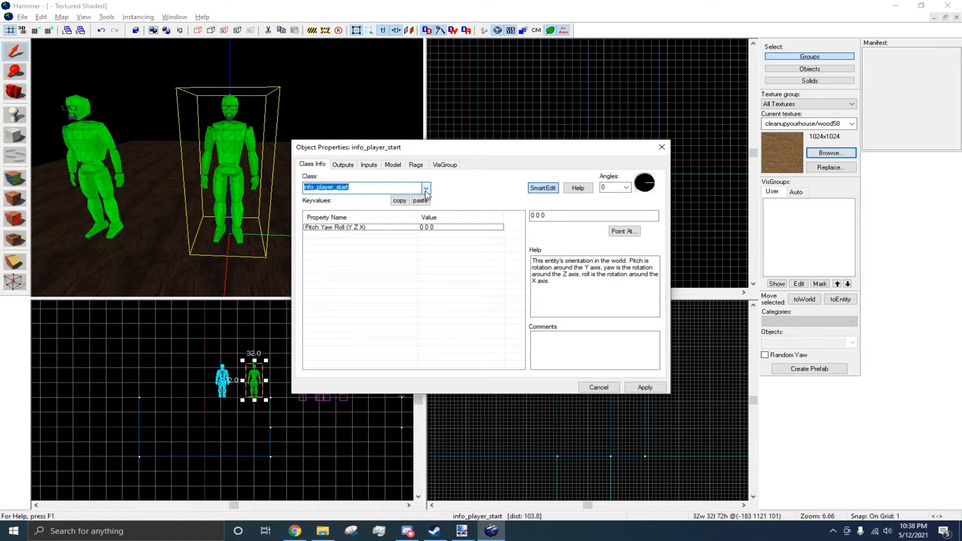
Change the new player start's class to npc_combine_s, apply it and close the object properties.
left_click(367, 190)
key("BackSpace")
key("BackSpace")
key("BackSpace")
key("BackSpace")
key("BackSpace")
key("BackSpace")
key("BackSpace")
key("BackSpace")
key("BackSpace")
key("BackSpace")
key("BackSpace")
key("BackSpace")
key("BackSpace")
key("BackSpace")
key("BackSpace")
key("BackSpace")
key("BackSpace")
type("combine")
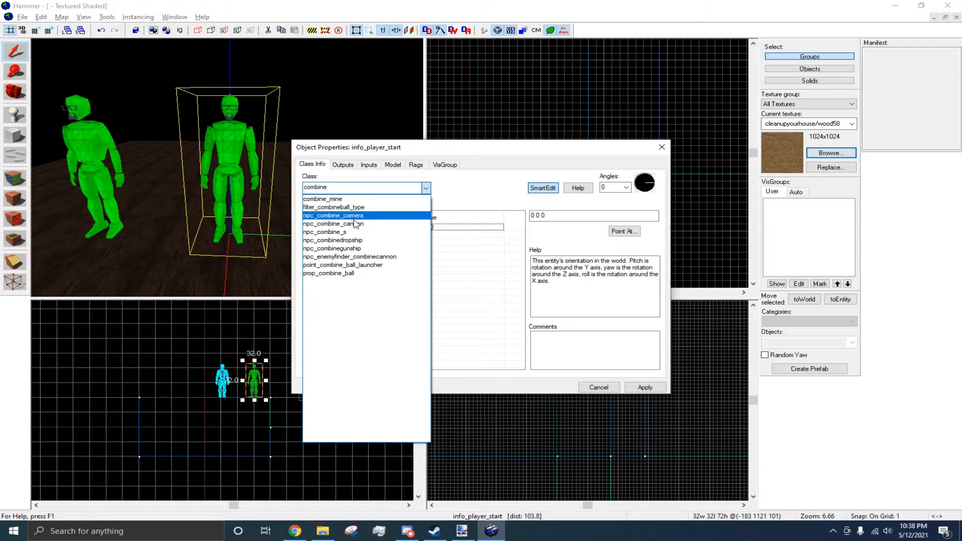
left_click(353, 232)
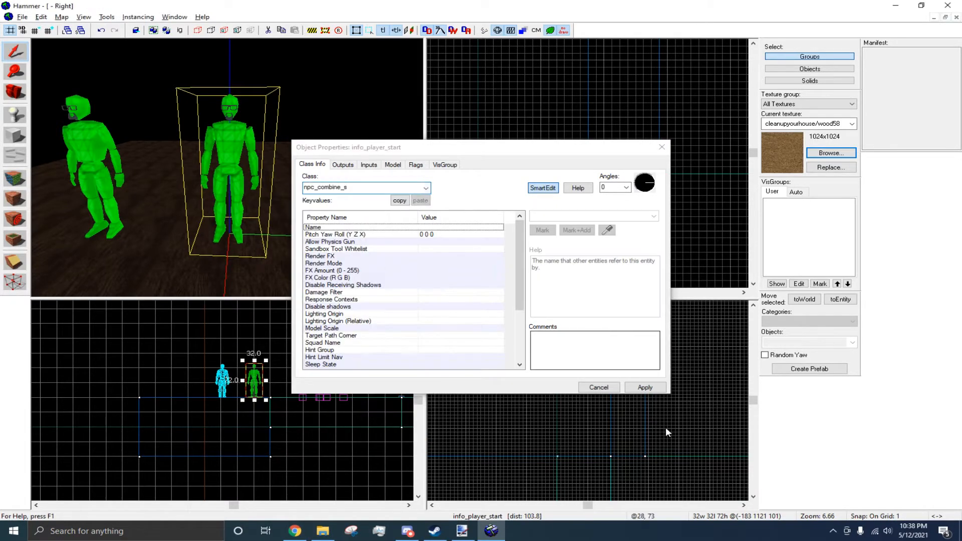
left_click(644, 387)
left_click(227, 168)
key("w")
key("d")
key("s")
key("a")
key("s")
key("z")
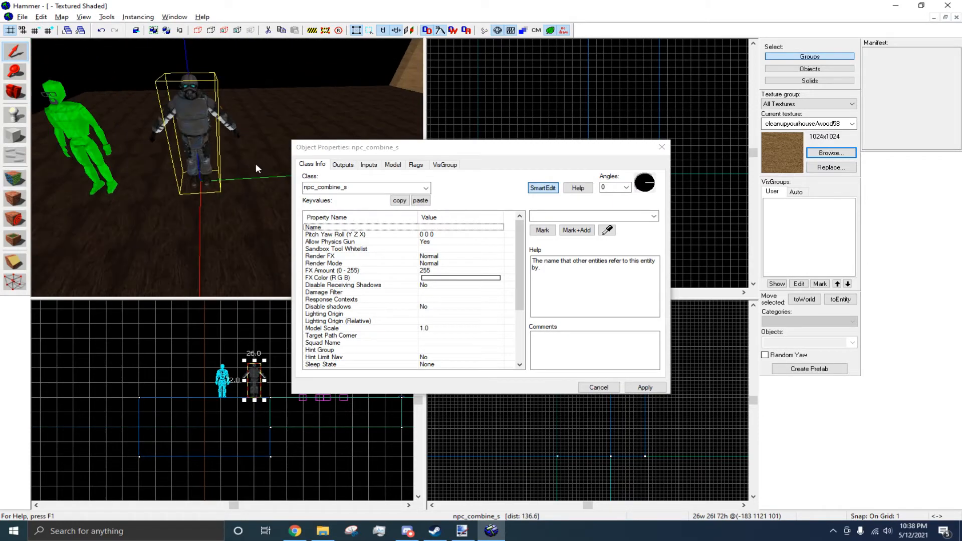
left_click(661, 147)
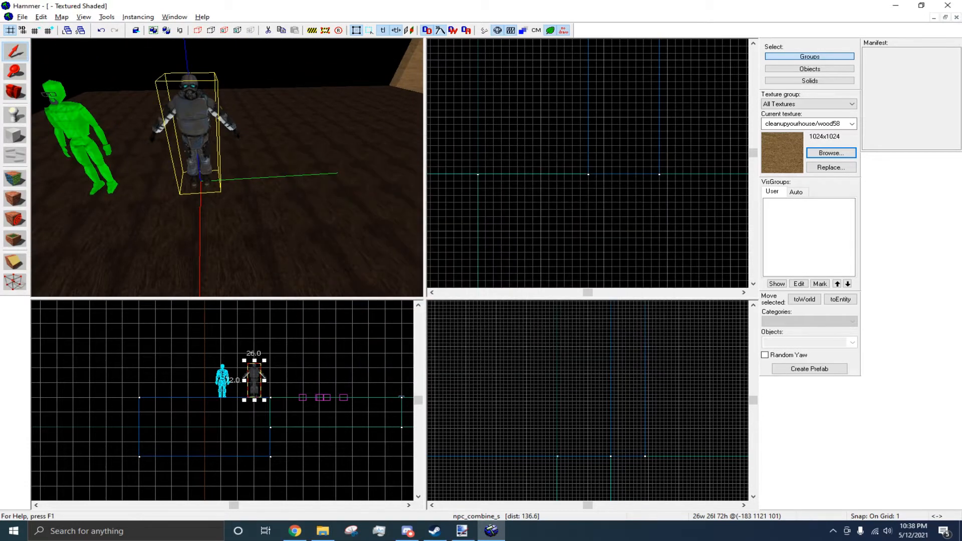
Examine the Combine soldier beside the player start in the 3D view from several angles and distances.
key("z")
key("w")
key("s")
key("z")
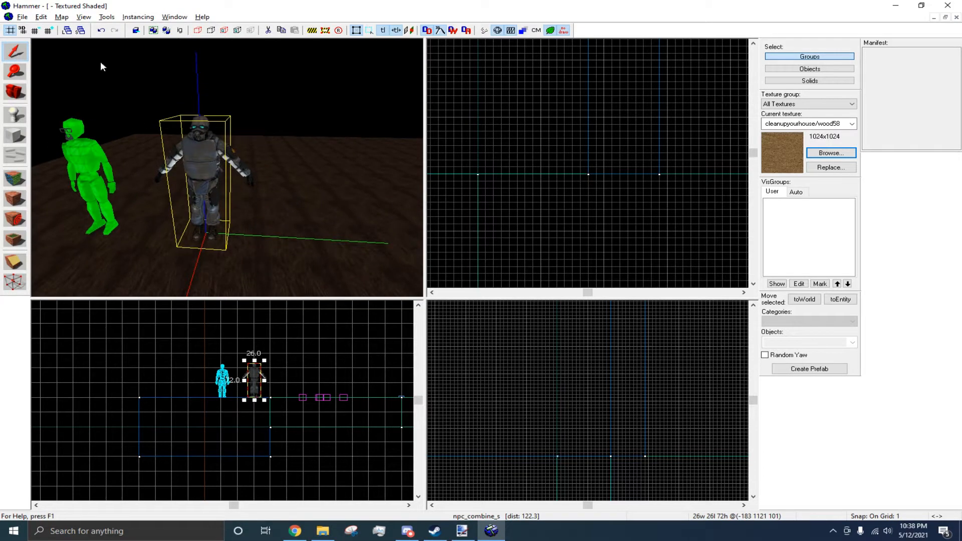
key("z")
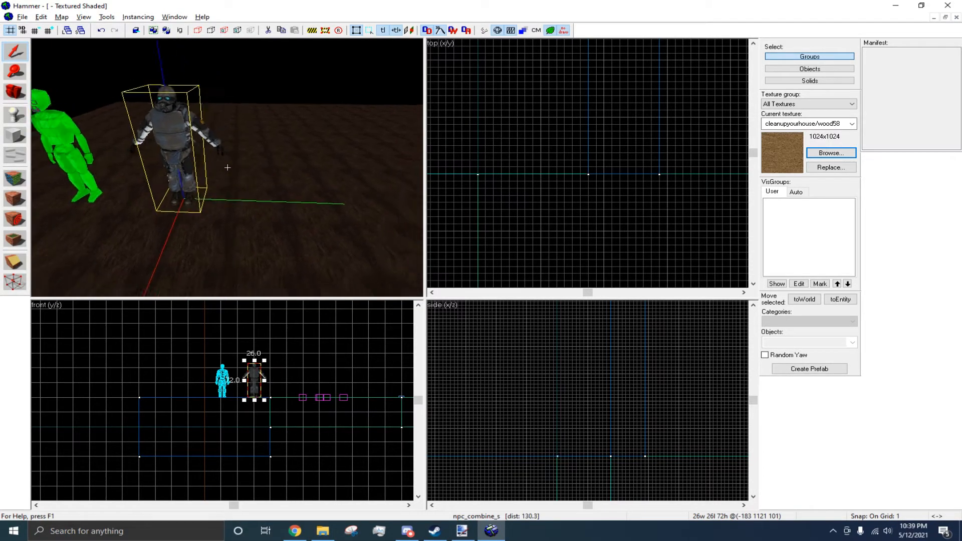
key("s")
key("z")
key("z")
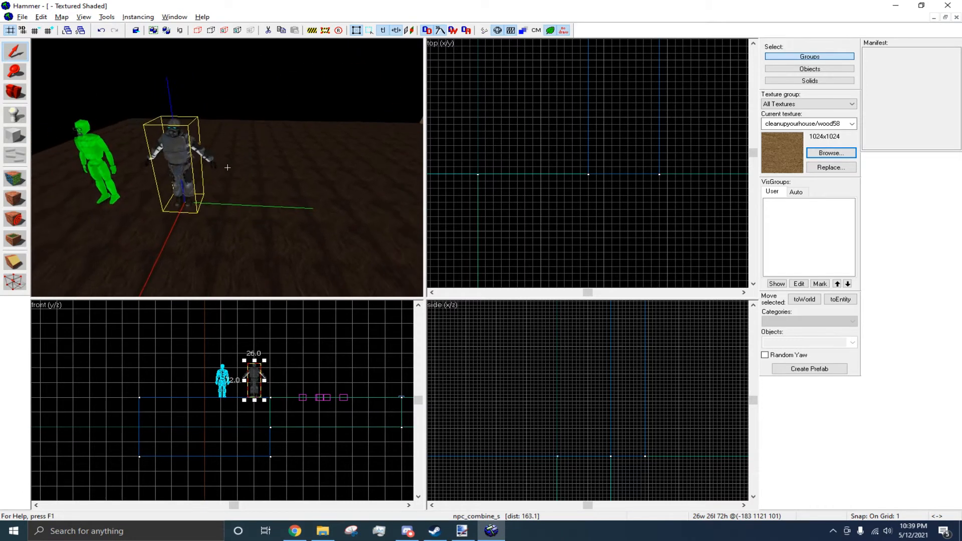
key("z")
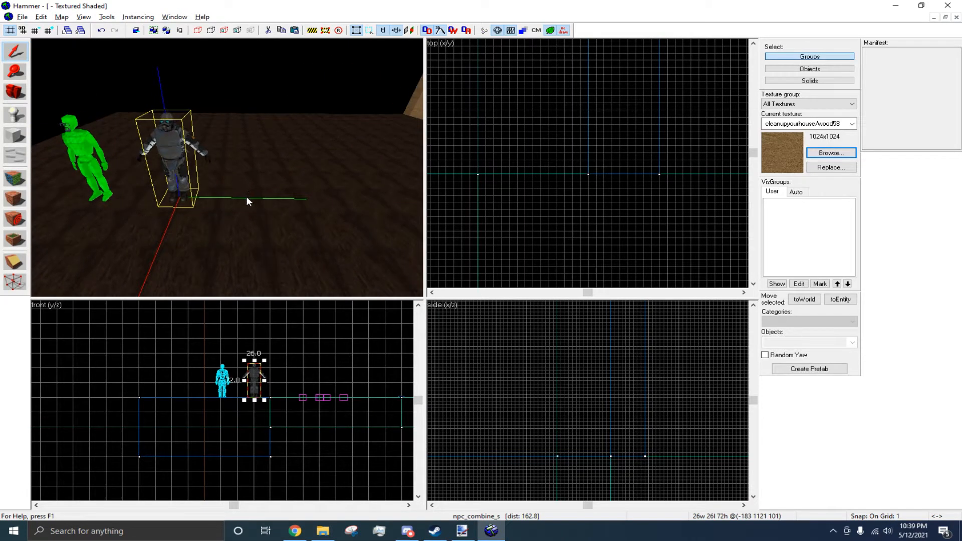
Paste copies of the Combine soldier and undo the surplus ones, keeping a single copy beside the original.
key("ctrl+v")
key("z")
key("z")
key("ctrl+v")
key("ctrl+v")
key("ctrl+z")
key("ctrl+z")
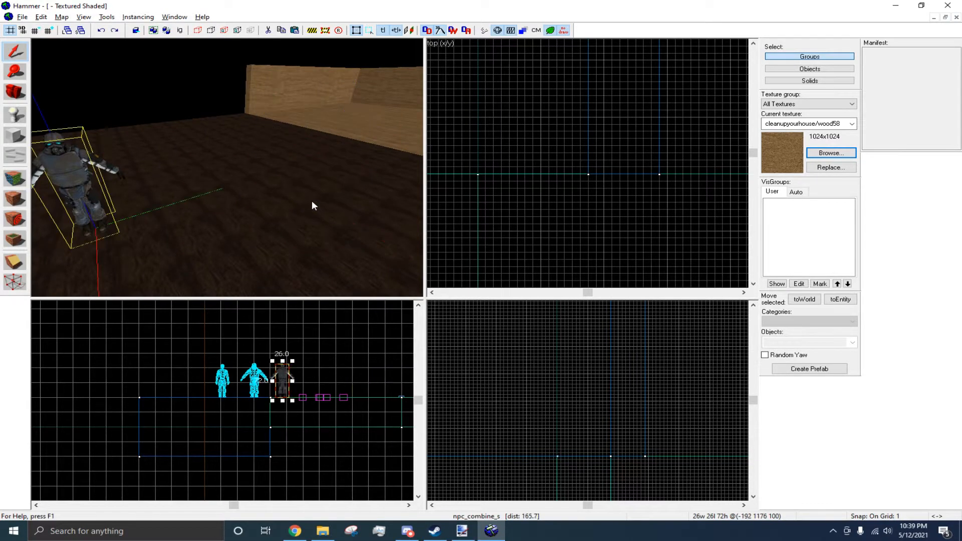
Paste one more Combine soldier on the floor next to the second soldier.
key("z")
key("w")
key("z")
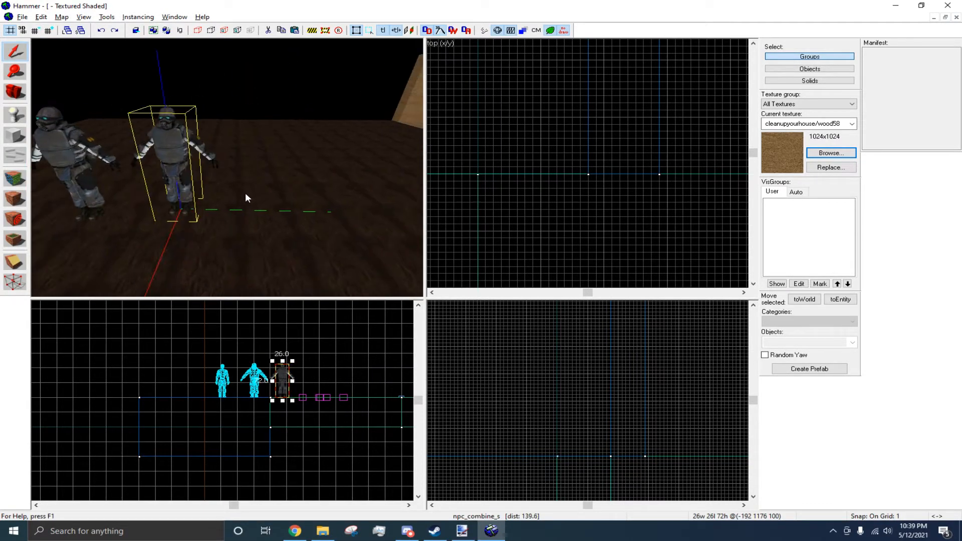
key("ctrl+v")
key("z")
key("z")
Change the newest Combine soldier's class to npc_citizen and apply it.
double_click(217, 158)
left_click(379, 191)
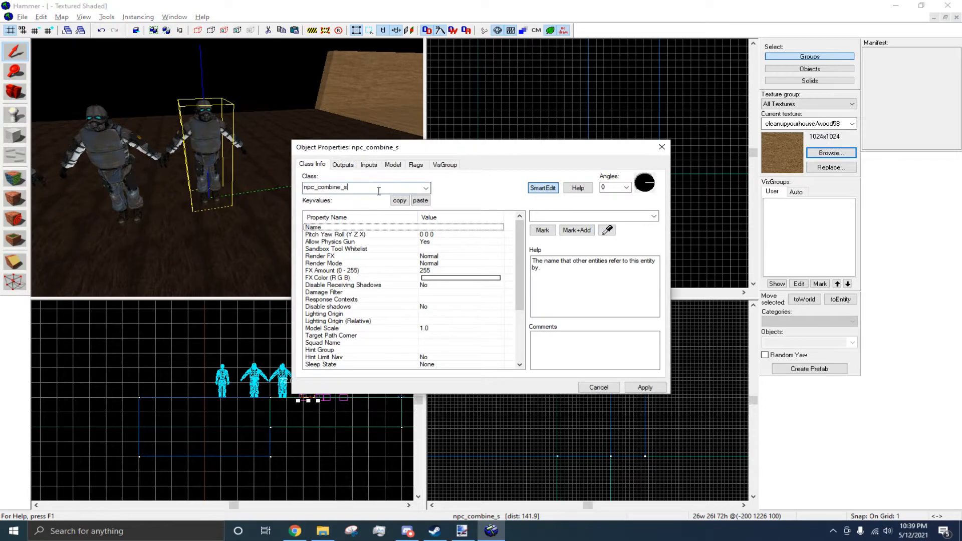
key("BackSpace")
key("BackSpace")
key("BackSpace")
key("BackSpace")
key("BackSpace")
key("BackSpace")
key("BackSpace")
key("BackSpace")
key("BackSpace")
key("BackSpace")
key("BackSpace")
key("BackSpace")
key("BackSpace")
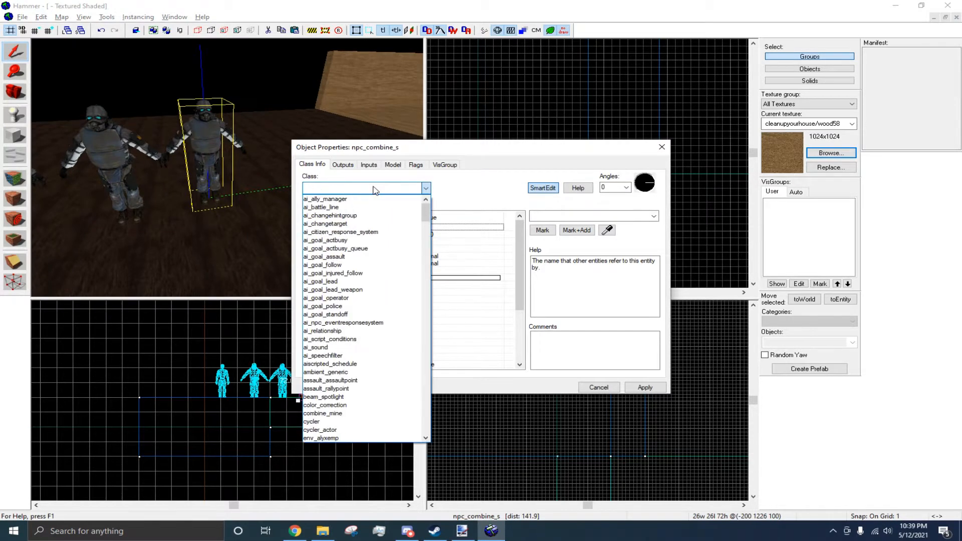
type("r")
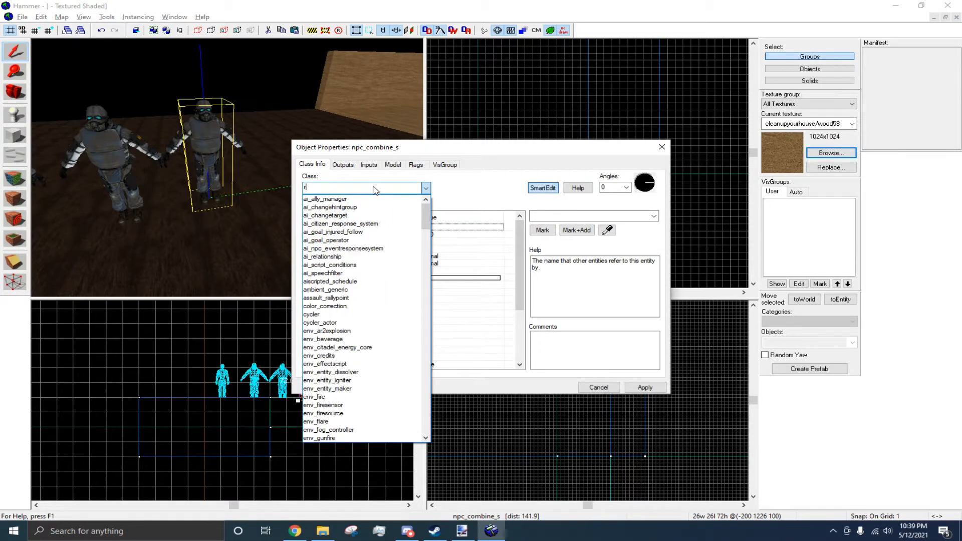
type("ek")
key("BackSpace")
key("BackSpace")
key("BackSpace")
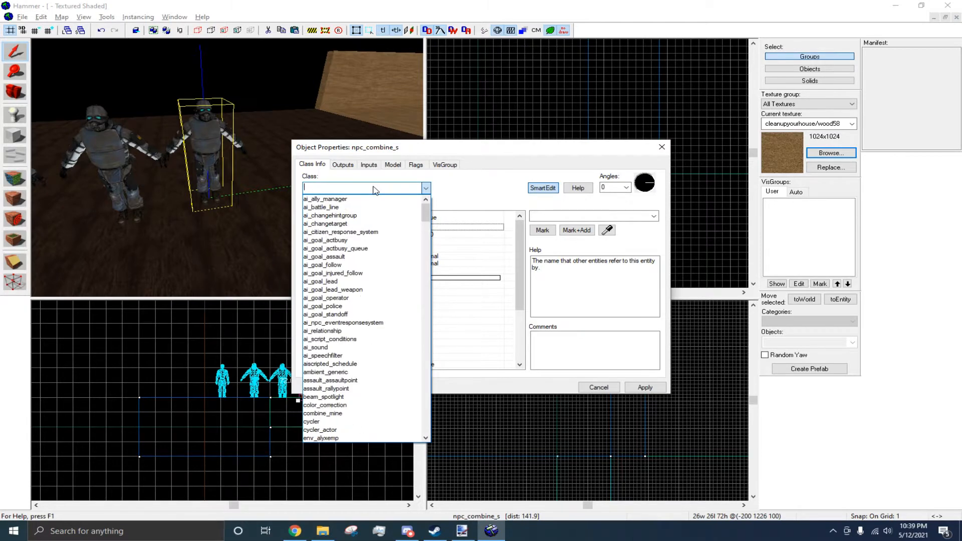
type("citi")
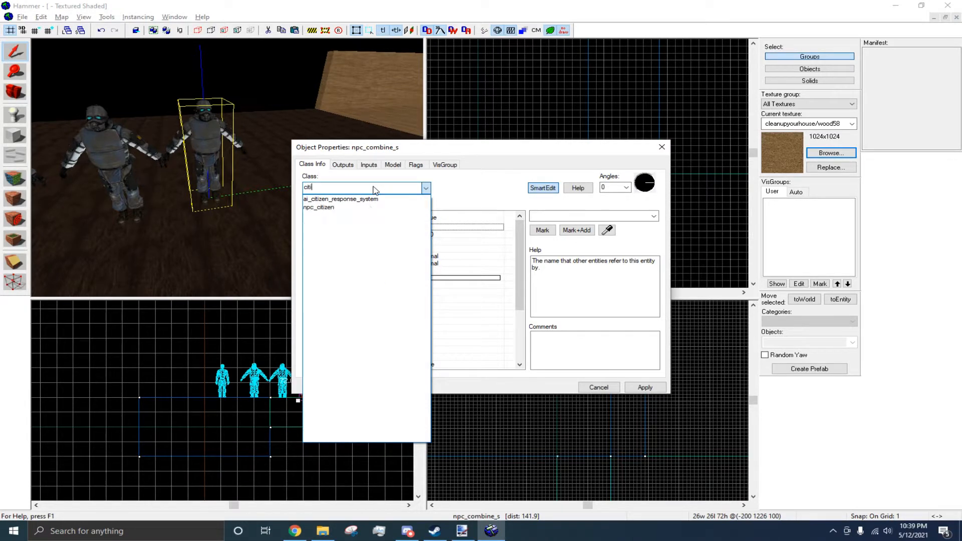
left_click(361, 207)
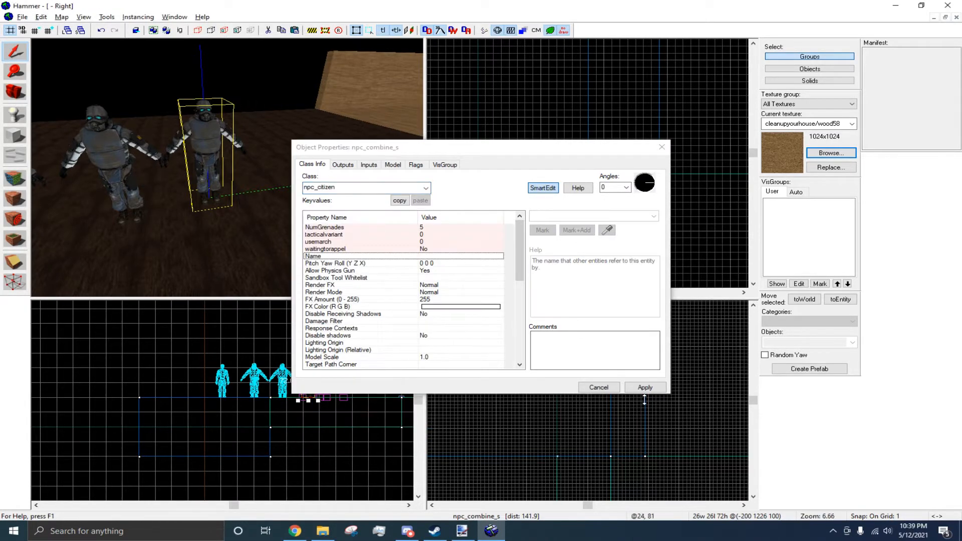
left_click(644, 387)
Examine the citizen model up close and read through its list of keyvalues.
scroll(160, 208, "up", 5)
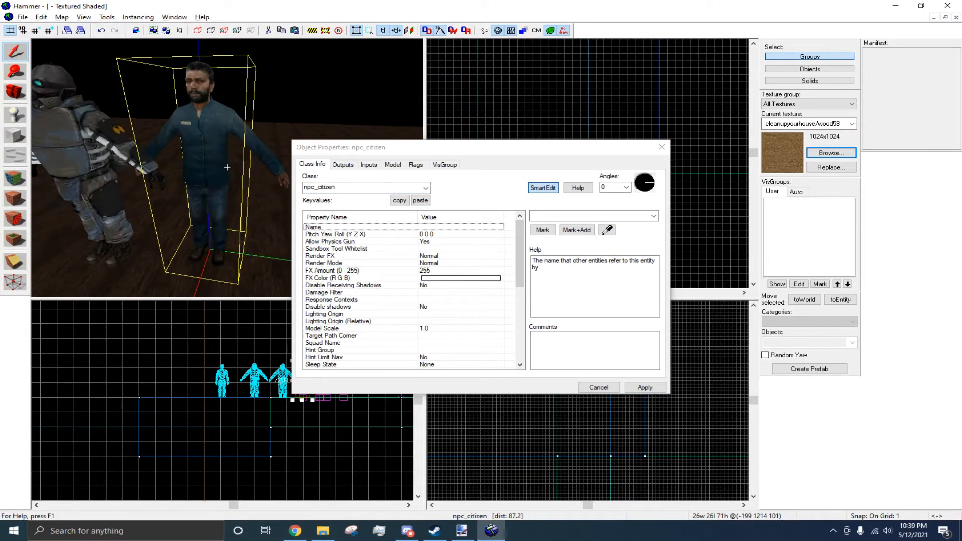
scroll(228, 172, "down", 3)
scroll(420, 265, "down", 10)
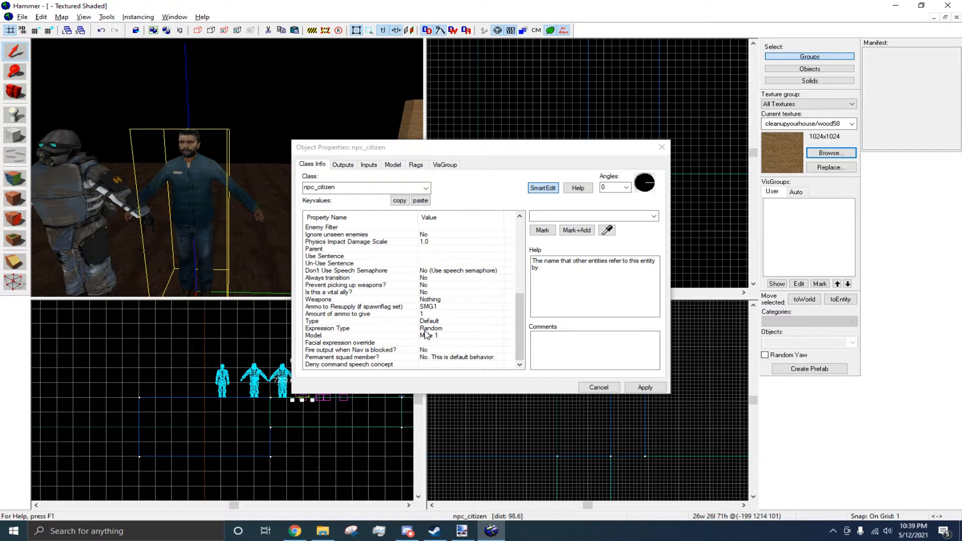
scroll(410, 280, "up", 9)
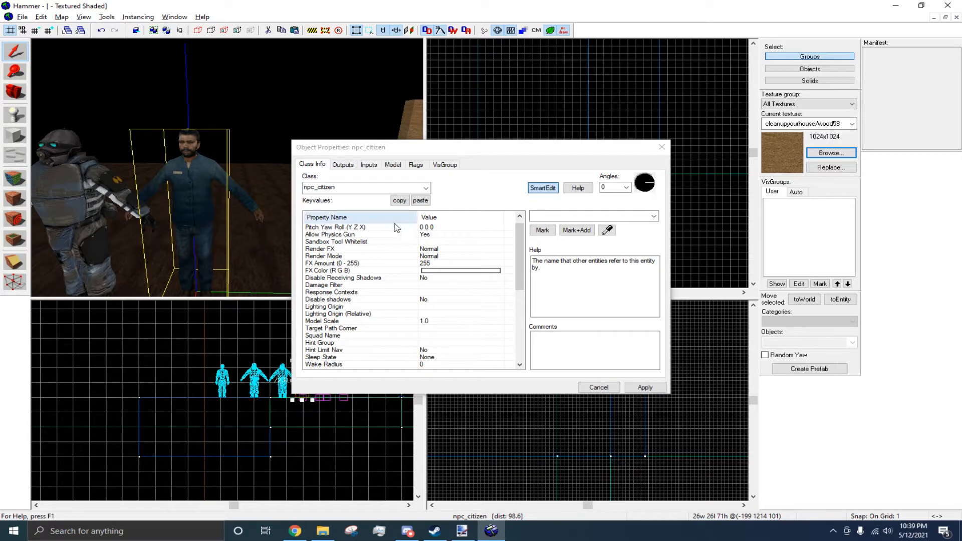
scroll(388, 235, "down", 2)
scroll(388, 235, "up", 3)
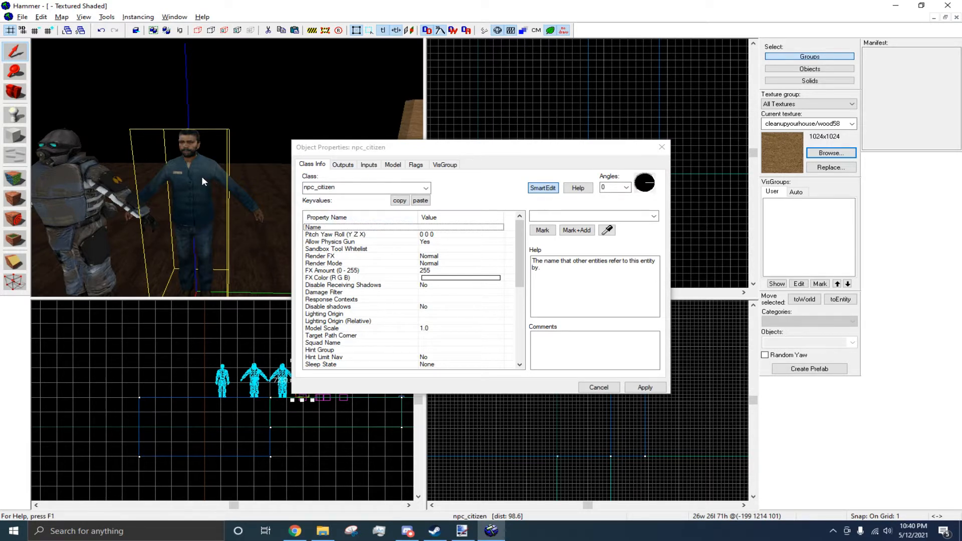
Name the npc_citizen entity "citizen" and apply the change.
left_click(535, 218)
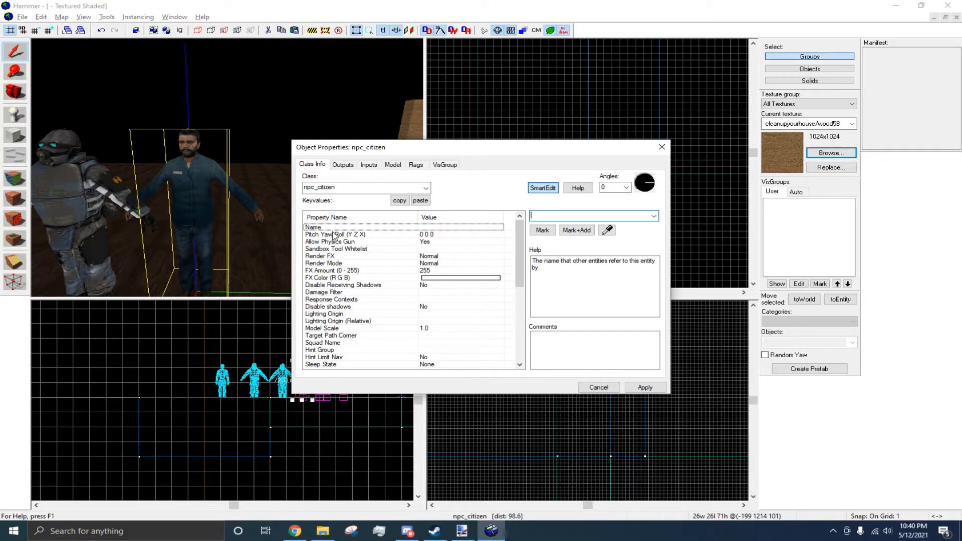
left_click(566, 218)
type("citic")
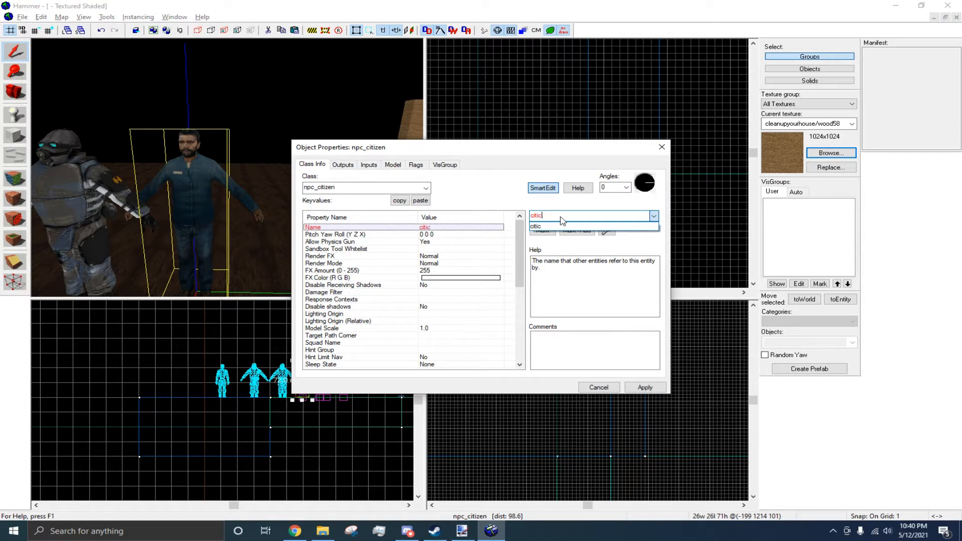
type("en")
left_click(644, 387)
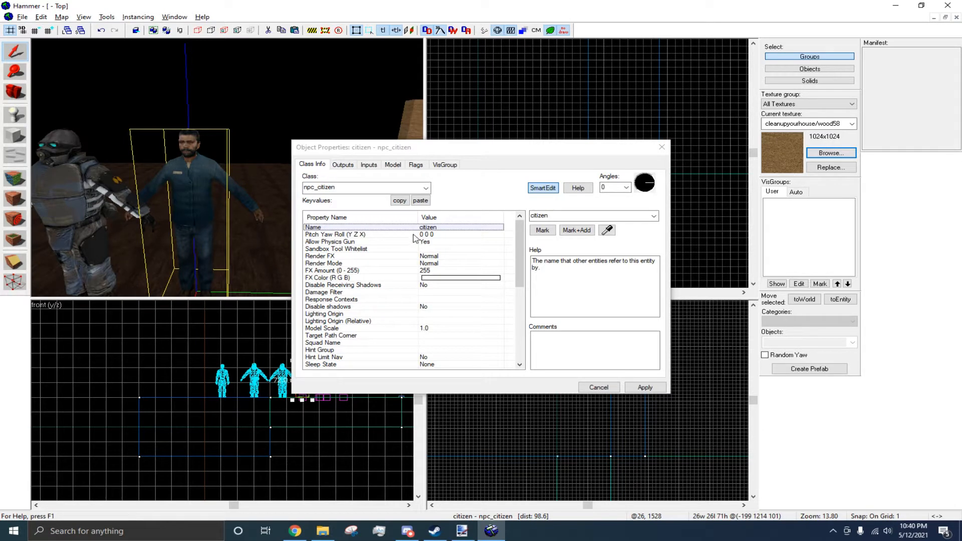
Review the citizen's Pitch Yaw Roll setting and the choices for Allow Physics Gun, leaving it on Yes.
left_click(414, 234)
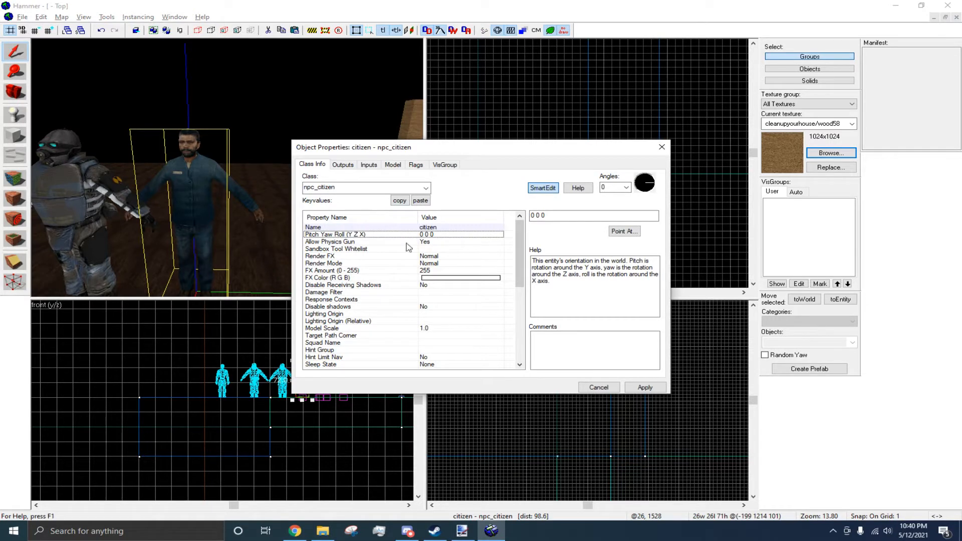
left_click(428, 243)
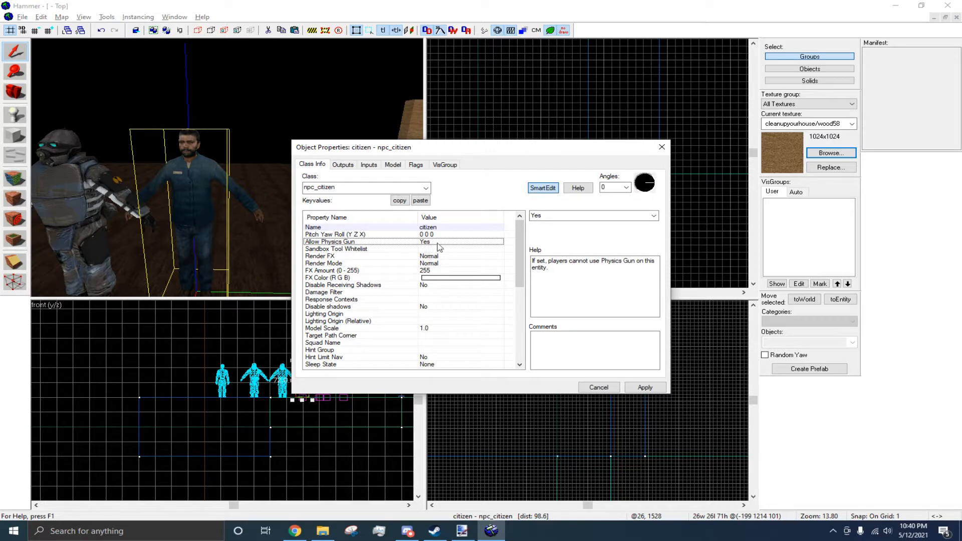
left_click(654, 216)
left_click(644, 225)
left_click(654, 216)
left_click(646, 231)
left_click(654, 216)
left_click(646, 231)
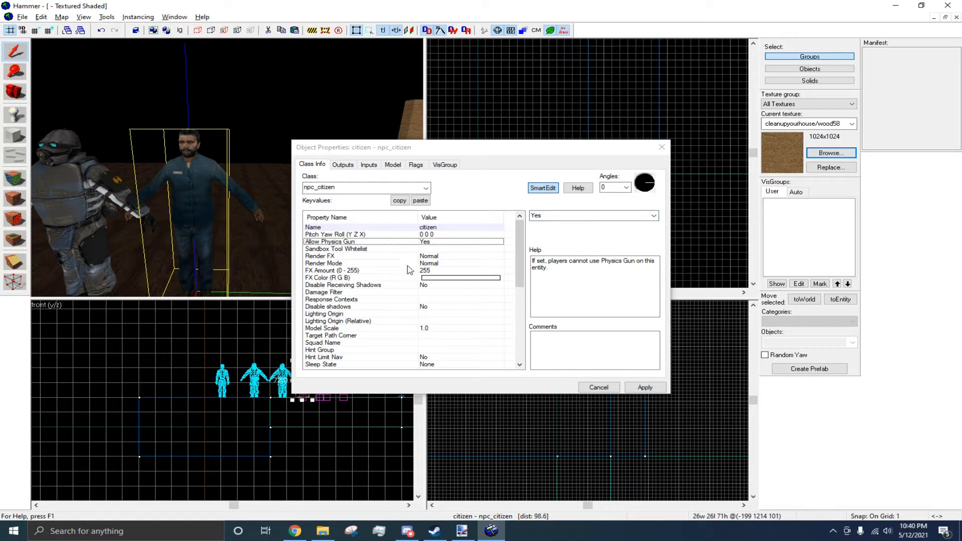
Review the citizen's rendering keyvalues, from Render FX to Disable Receiving Shadows, and the Damage Filter setting.
left_click(406, 249)
left_click(434, 256)
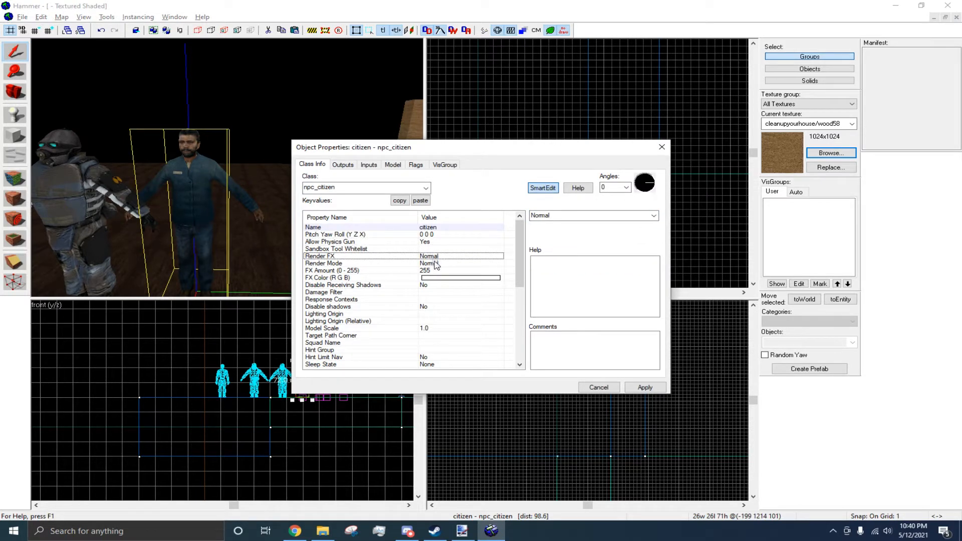
left_click(434, 263)
left_click(434, 270)
left_click(432, 278)
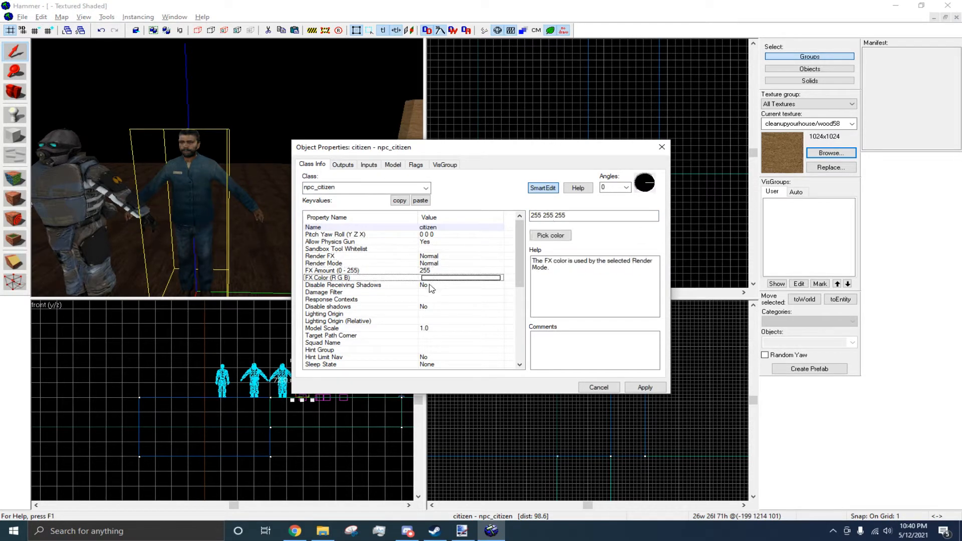
left_click(429, 285)
left_click(429, 299)
key("Up")
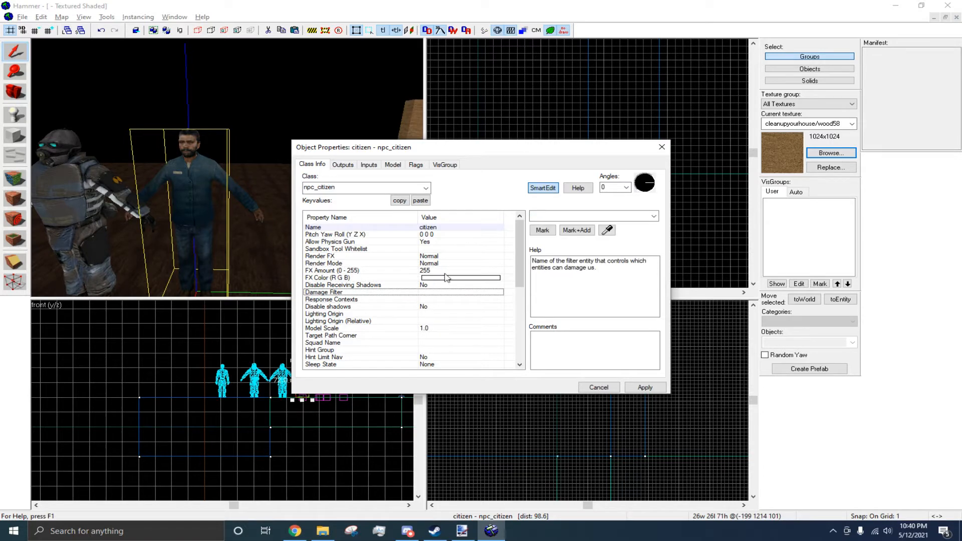
left_click(653, 216)
left_click(653, 217)
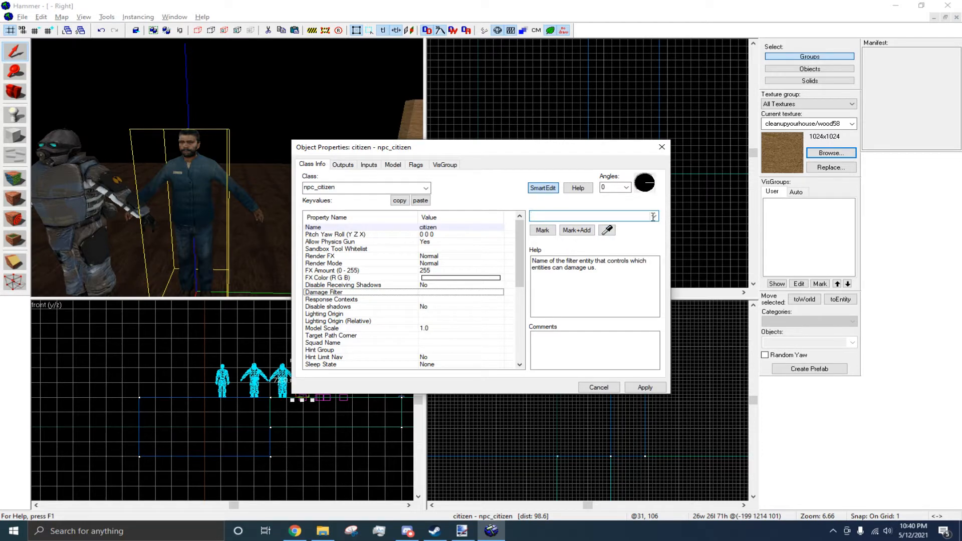
left_click(228, 180)
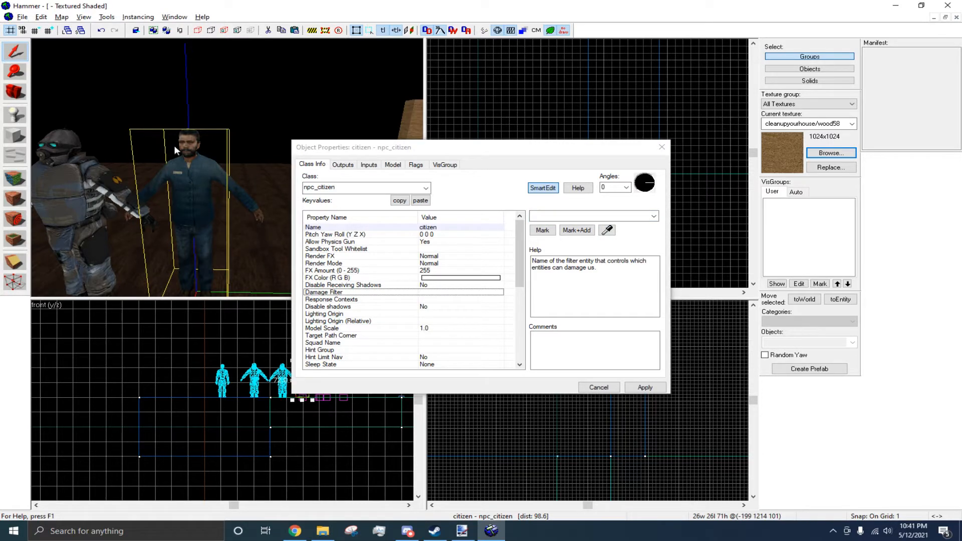
Review the citizen's Model Scale, Wake Squad and Wake Radius keyvalues and their help texts.
left_click(395, 315)
scroll(396, 319, "down", 1)
left_click(389, 307)
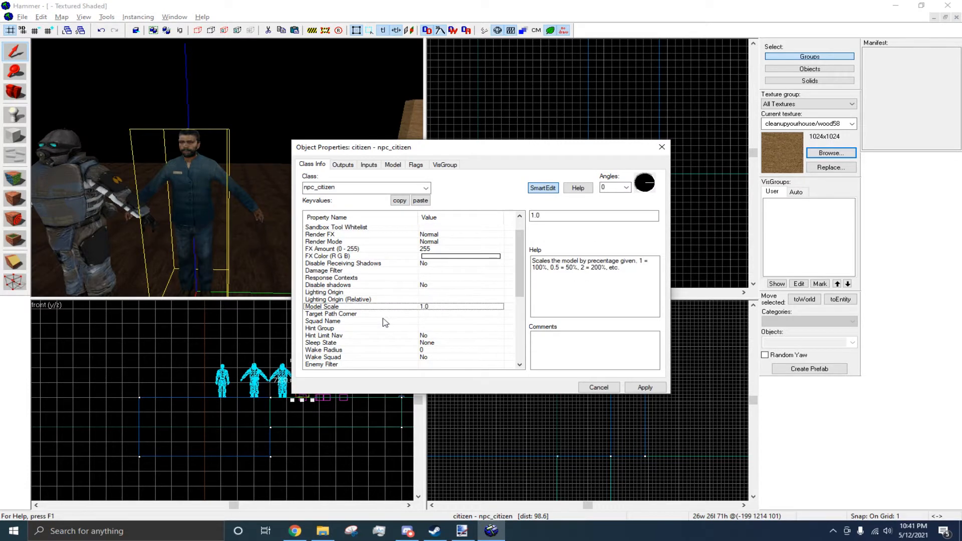
scroll(373, 336, "down", 1)
scroll(363, 328, "down", 1)
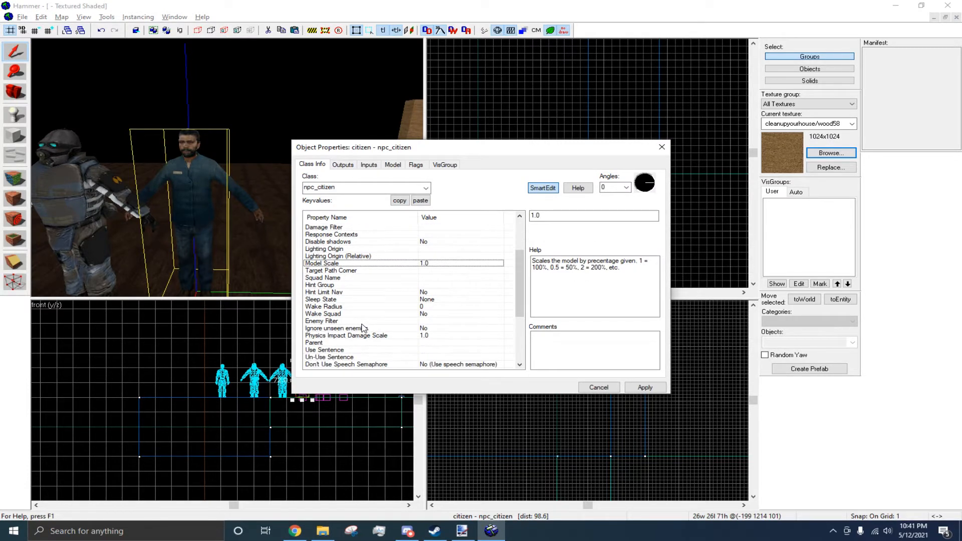
left_click(342, 307)
left_click(341, 312)
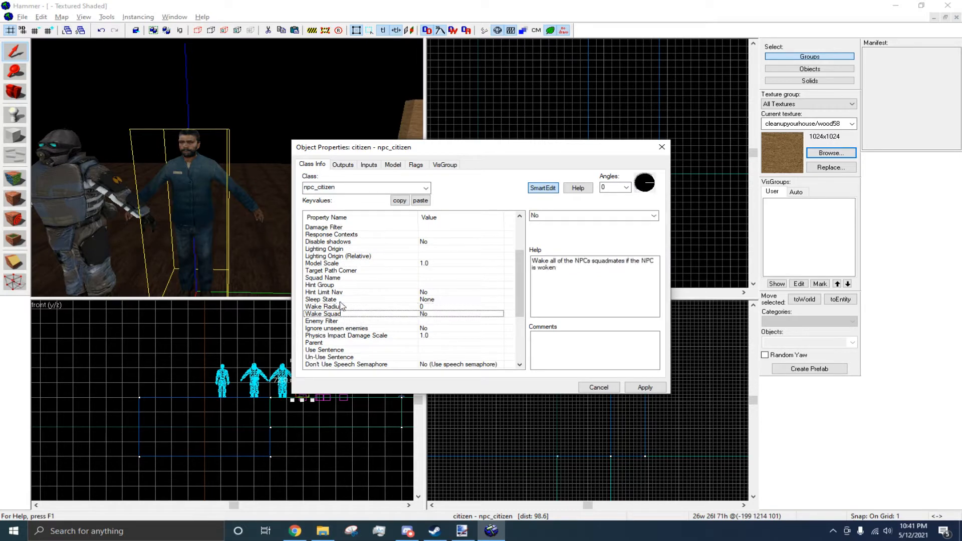
left_click(342, 307)
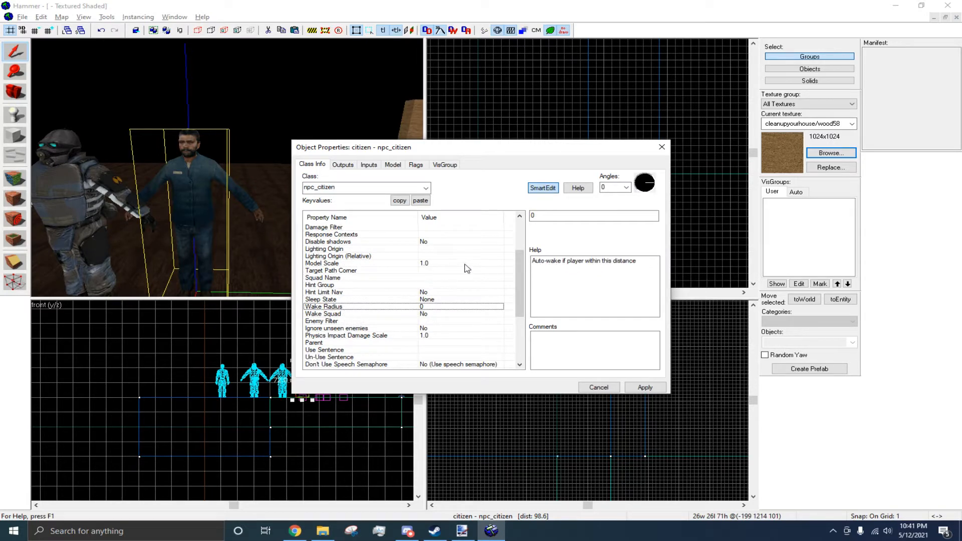
Review the citizen's Sleep State, Ignore unseen enemies, Parent and Use Sentence keyvalues.
left_click(356, 300)
left_click(341, 314)
left_click(343, 328)
scroll(344, 329, "down", 1)
left_click(343, 328)
left_click(345, 322)
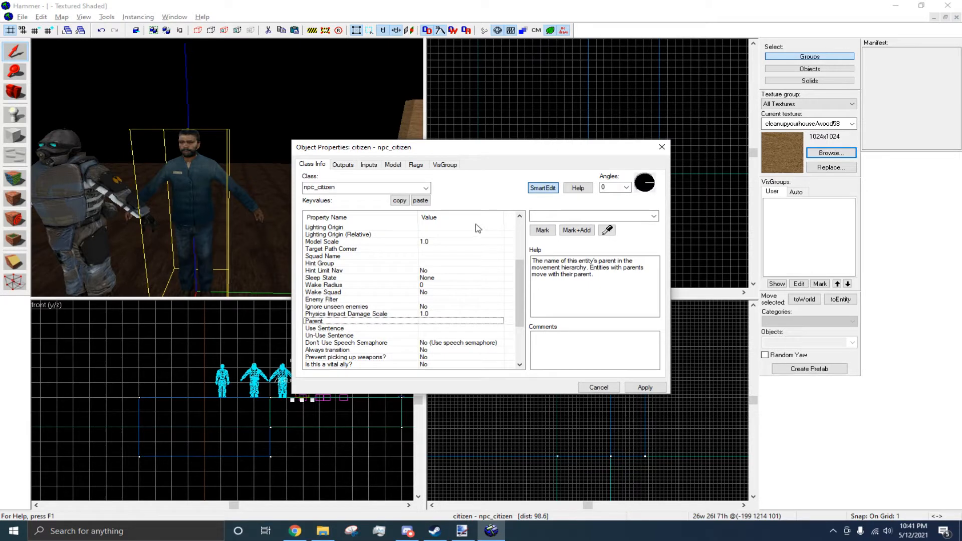
scroll(388, 306, "down", 1)
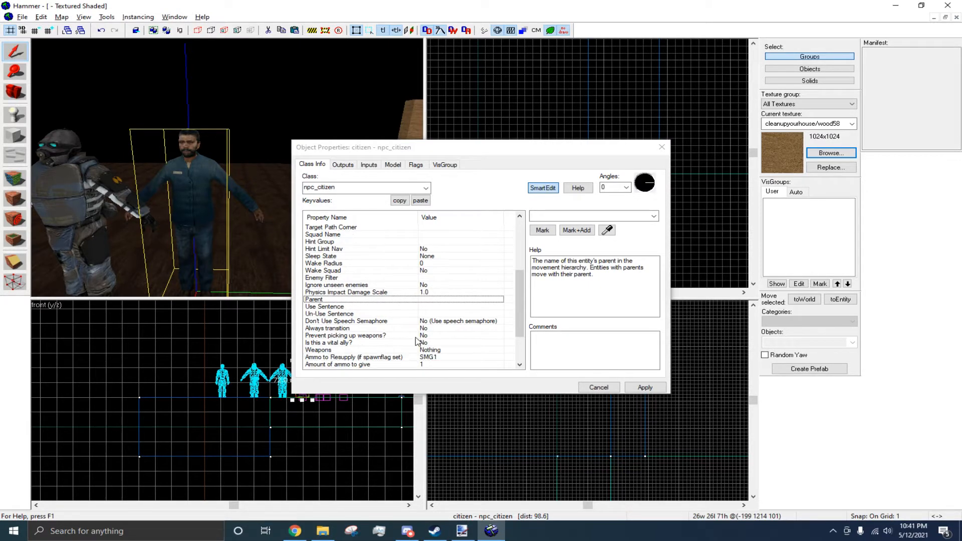
left_click(387, 308)
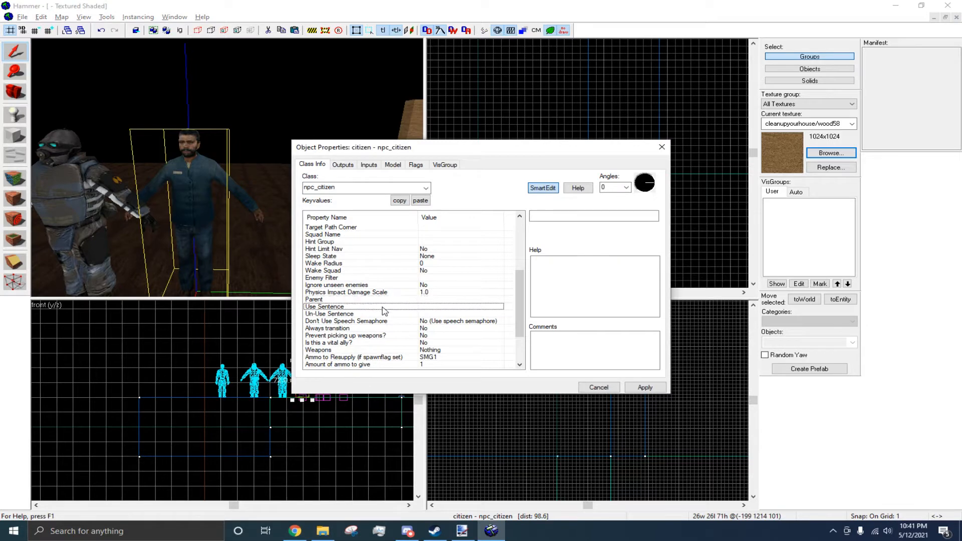
scroll(374, 321, "down", 1)
Set the citizen's "Is this a vital ally?" keyvalue to No.
left_click(368, 323)
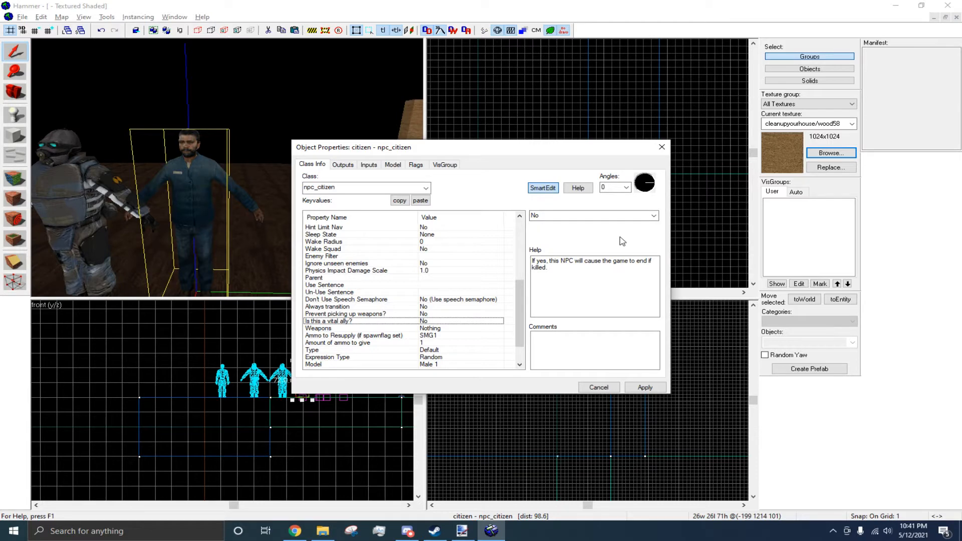
left_click(642, 219)
left_click(615, 226)
left_click(210, 179)
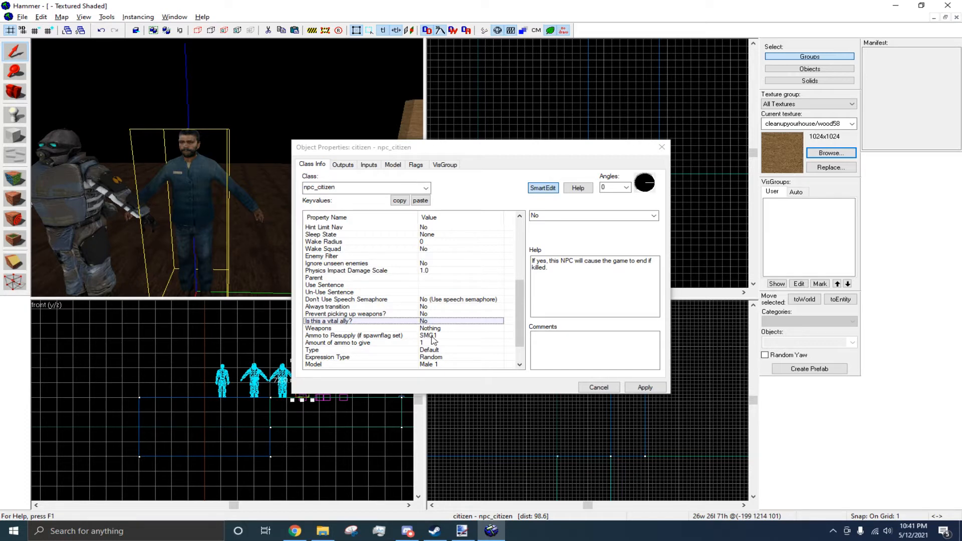
Set the citizen's Type to Rebel and apply the change.
scroll(431, 339, "down", 1)
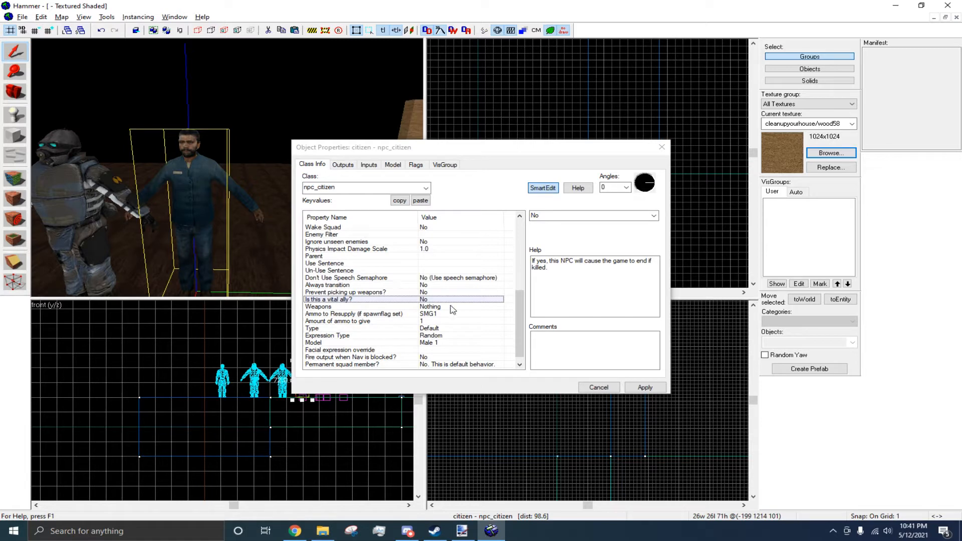
left_click(434, 343)
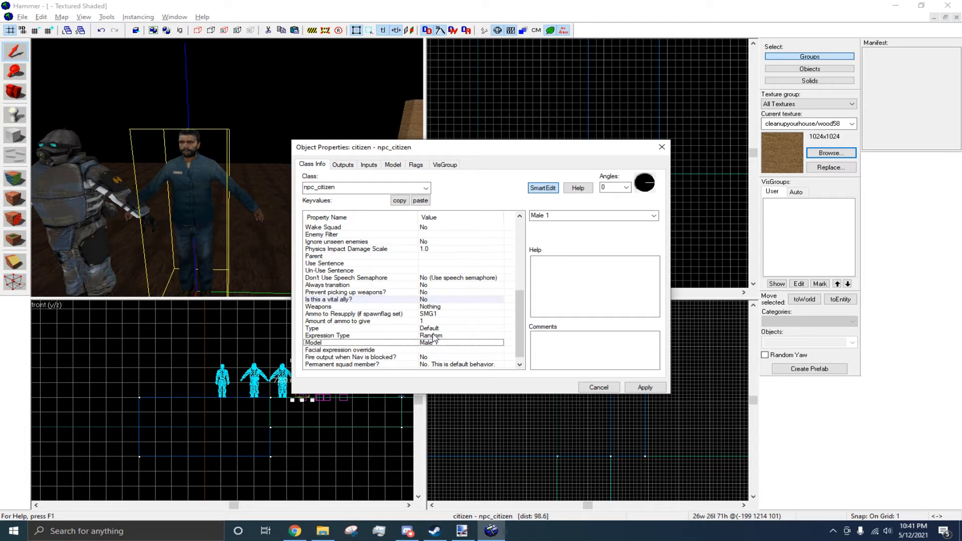
left_click(433, 328)
left_click(654, 215)
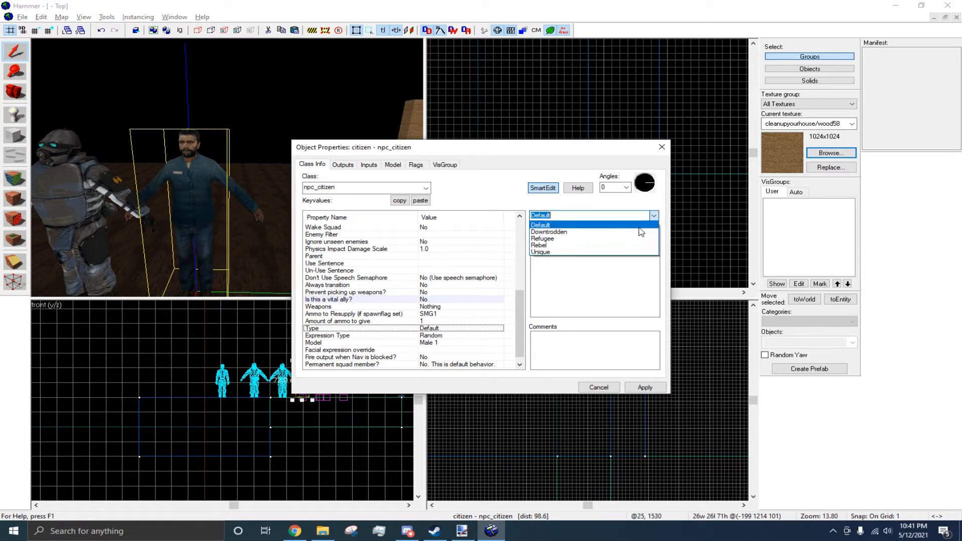
left_click(623, 245)
left_click(645, 387)
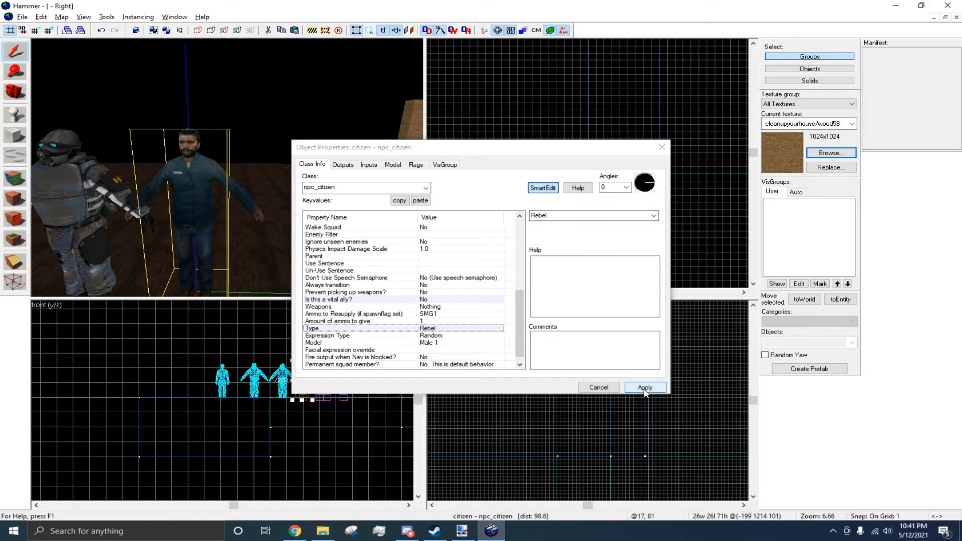
left_click(645, 388)
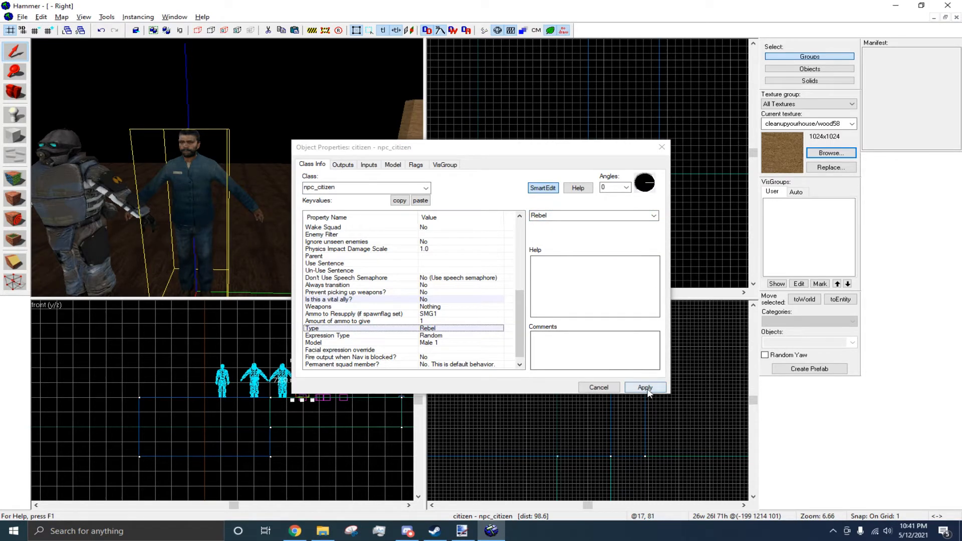
Review the choices for the citizen's Expression Type, leaving it on Random, and close the properties.
scroll(462, 299, "down", 8)
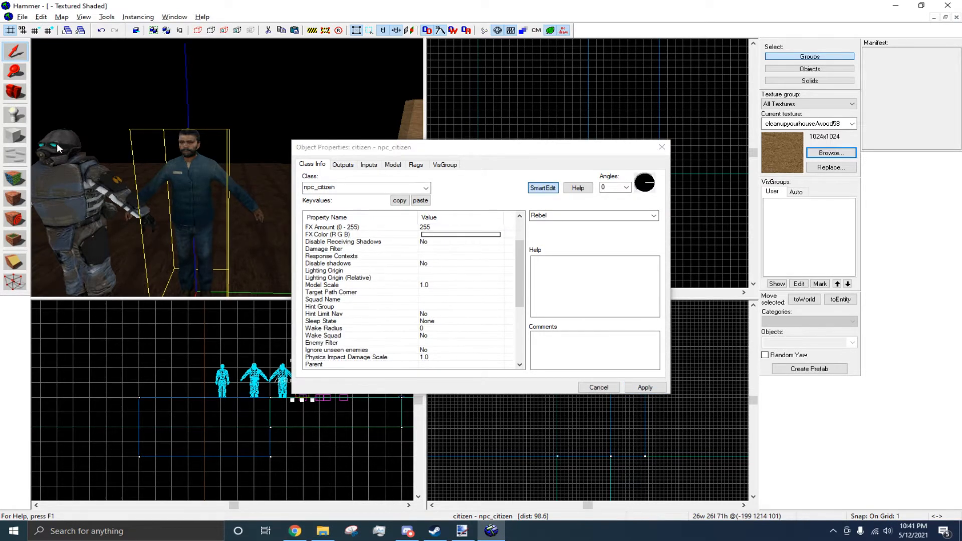
scroll(462, 301, "down", 1)
left_click(440, 328)
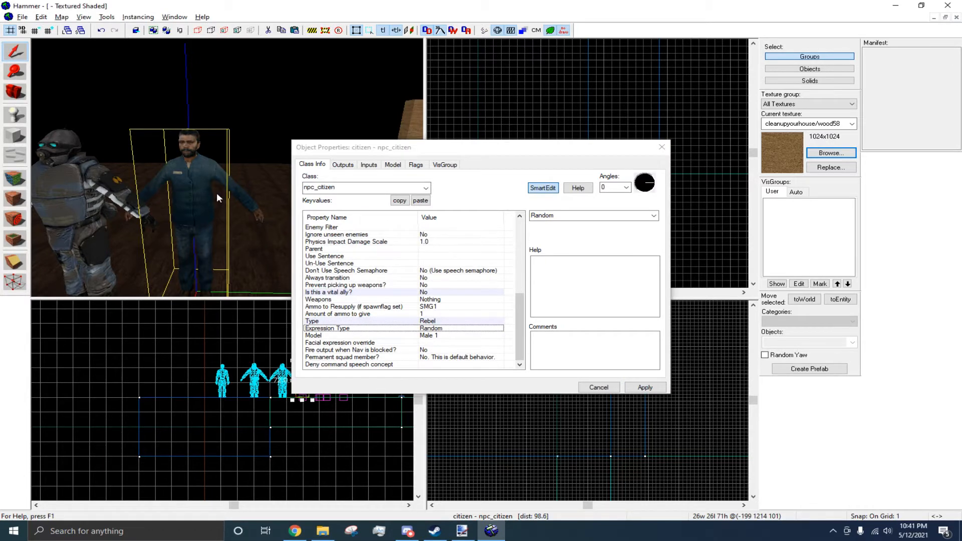
left_click(647, 217)
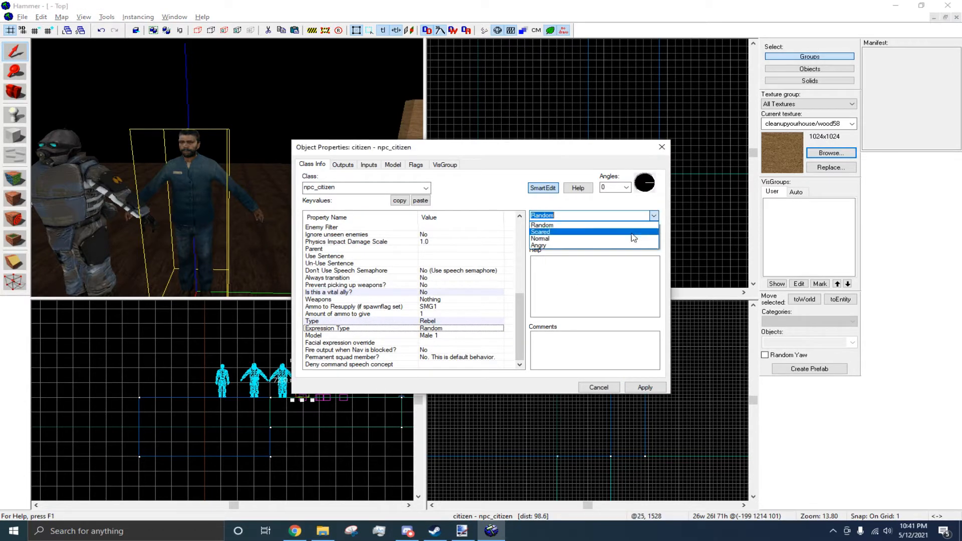
left_click(517, 308)
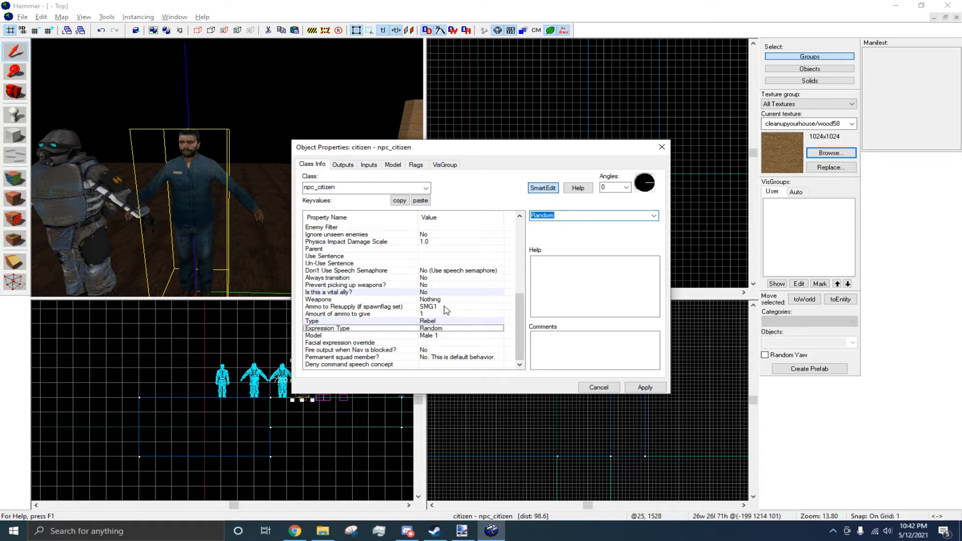
left_click(634, 388)
key("Escape")
Reopen the citizen's properties, set its weapon to Shotgun and close them.
scroll(259, 182, "down", 4)
scroll(546, 157, "down", 3)
scroll(540, 157, "up", 10)
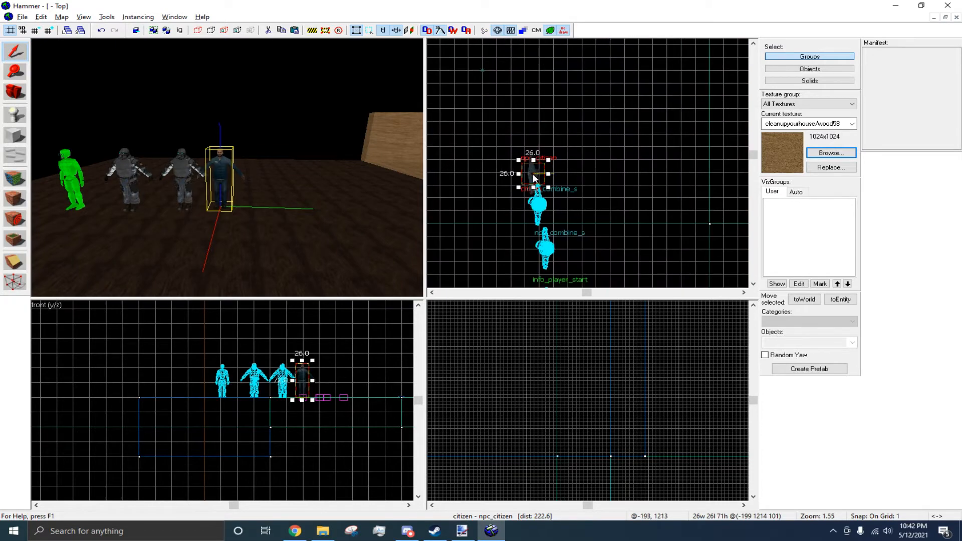
double_click(534, 175)
key("z")
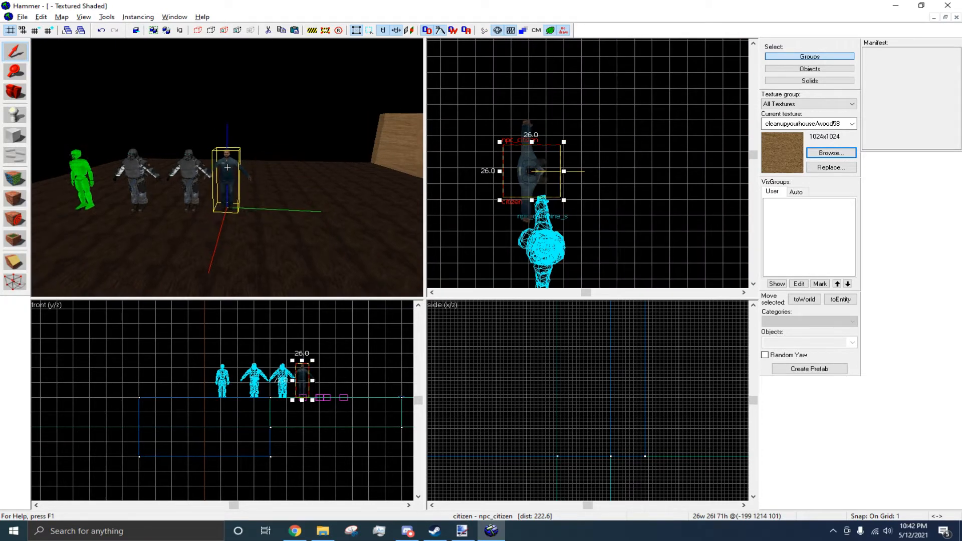
key("w")
key("z")
double_click(236, 169)
scroll(451, 268, "down", 3)
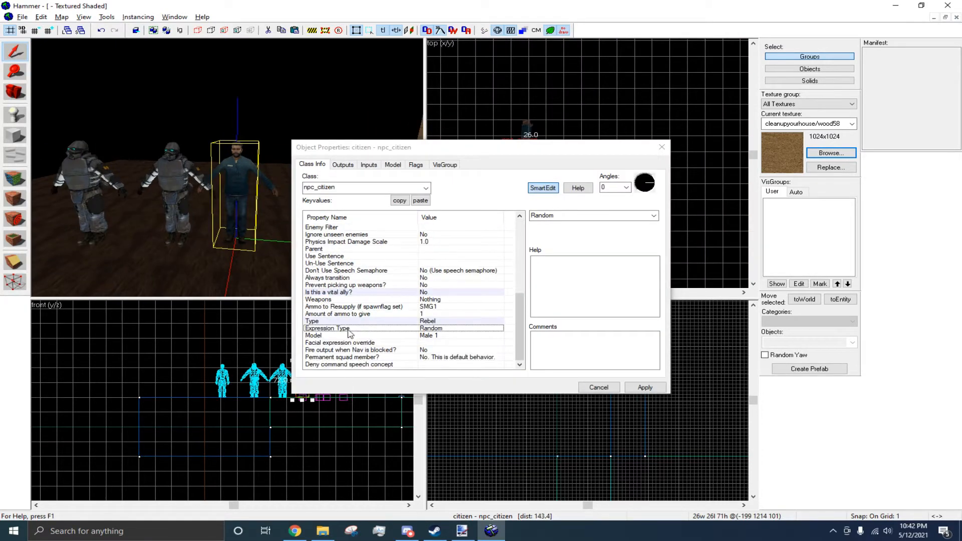
left_click(350, 300)
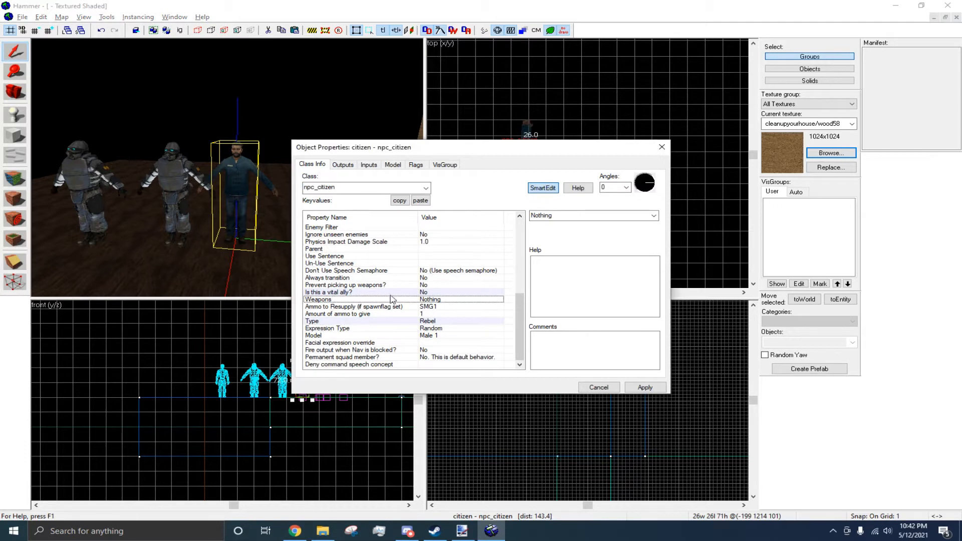
left_click(653, 216)
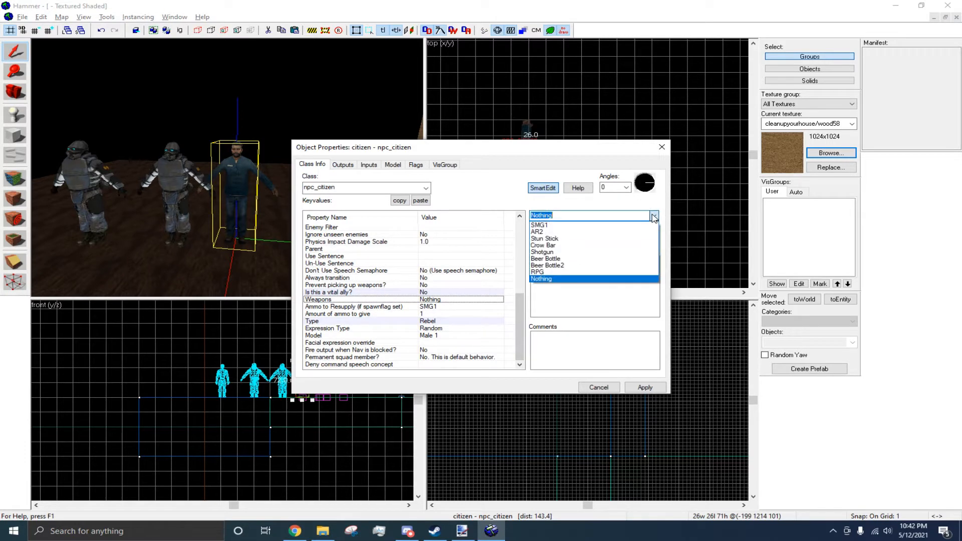
left_click(576, 253)
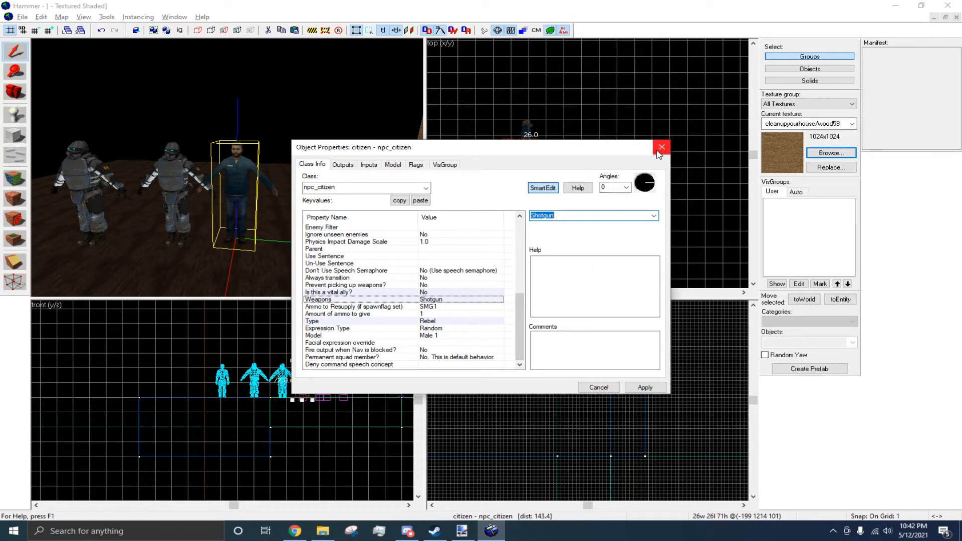
left_click(661, 147)
Check the weapon keyvalue of the Combine soldier beside the citizen and close its properties.
double_click(210, 167)
scroll(423, 308, "down", 5)
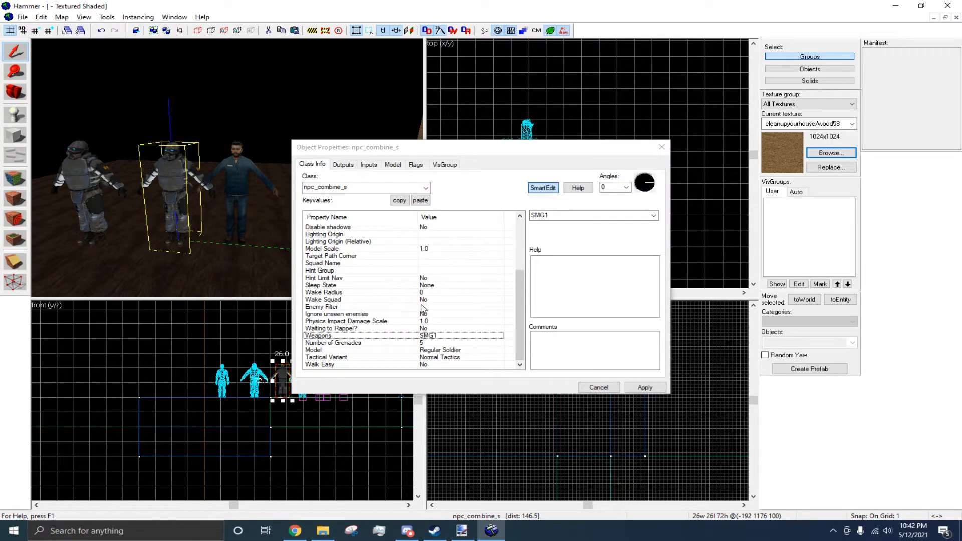
left_click(662, 147)
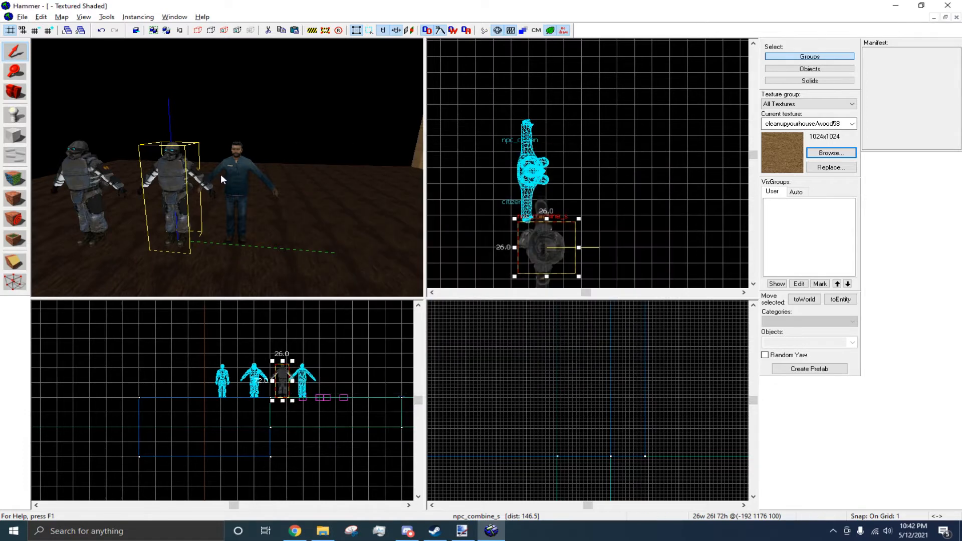
Select the citizen and try to rotate it in the top view.
left_click(221, 173)
left_click(239, 181)
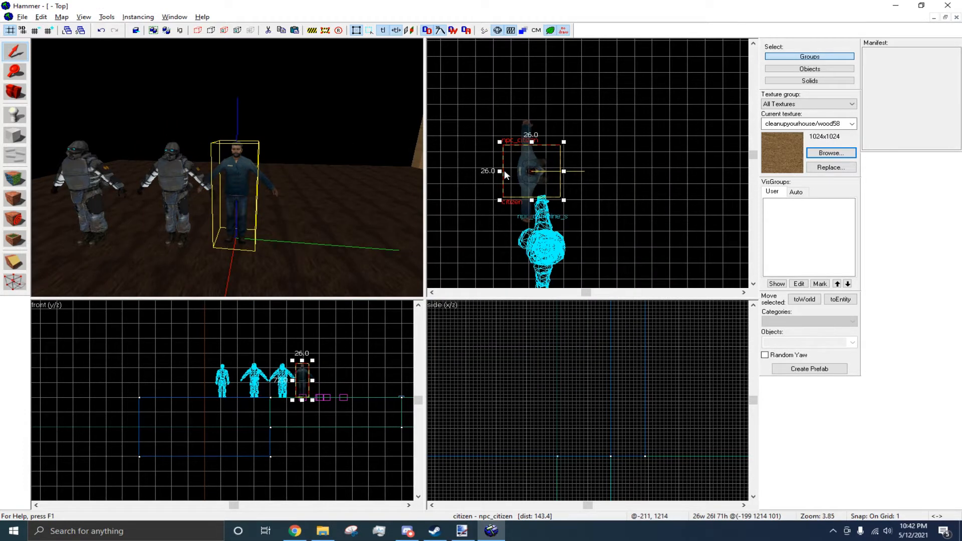
scroll(504, 170, "down", 4)
scroll(536, 169, "up", 5)
left_click(536, 169)
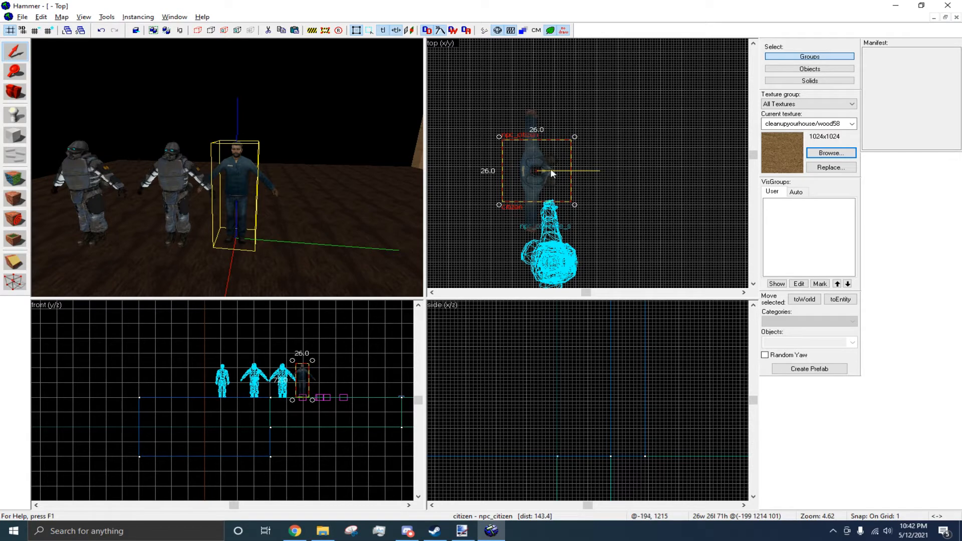
left_click(173, 166)
left_click(234, 170)
left_click_drag(575, 135, 561, 150)
mouse_move(575, 137)
left_mouse_down()
mouse_move(596, 152)
mouse_move(600, 174)
mouse_move(573, 198)
mouse_move(485, 122)
mouse_move(571, 150)
mouse_move(566, 140)
mouse_move(582, 170)
mouse_move(574, 138)
left_mouse_up()
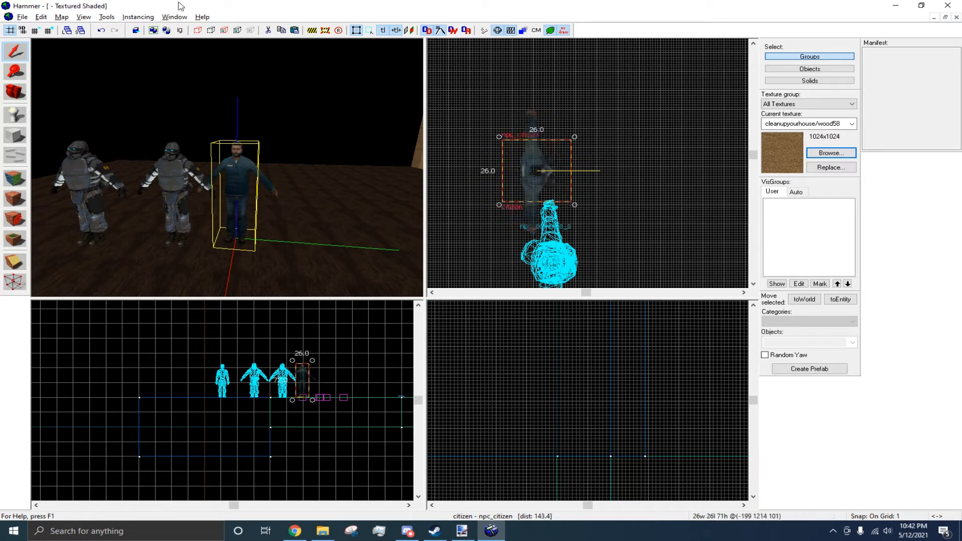
Review the editor's general, 2D view and 3D view options, including the default 15 degree rotations setting, and close the configuration.
left_click(107, 17)
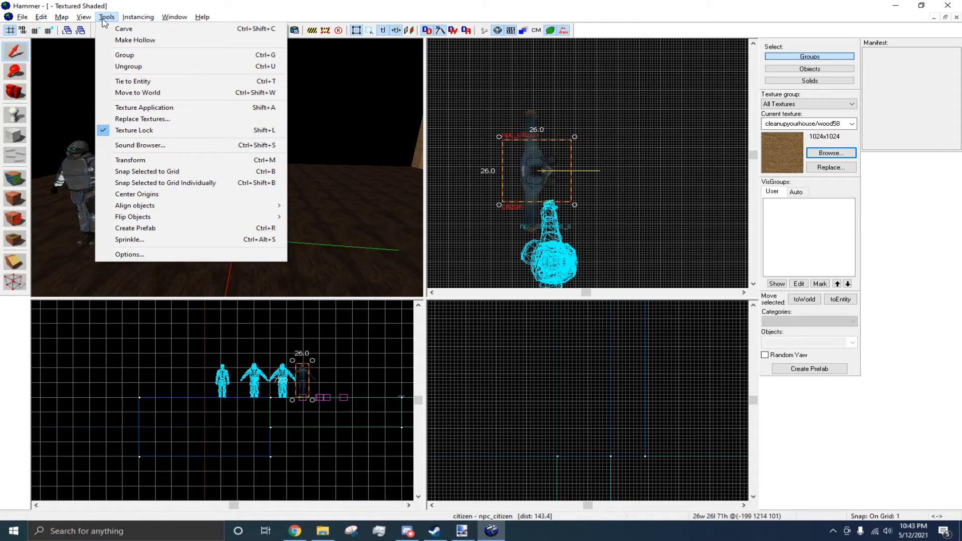
mouse_move(58, 19)
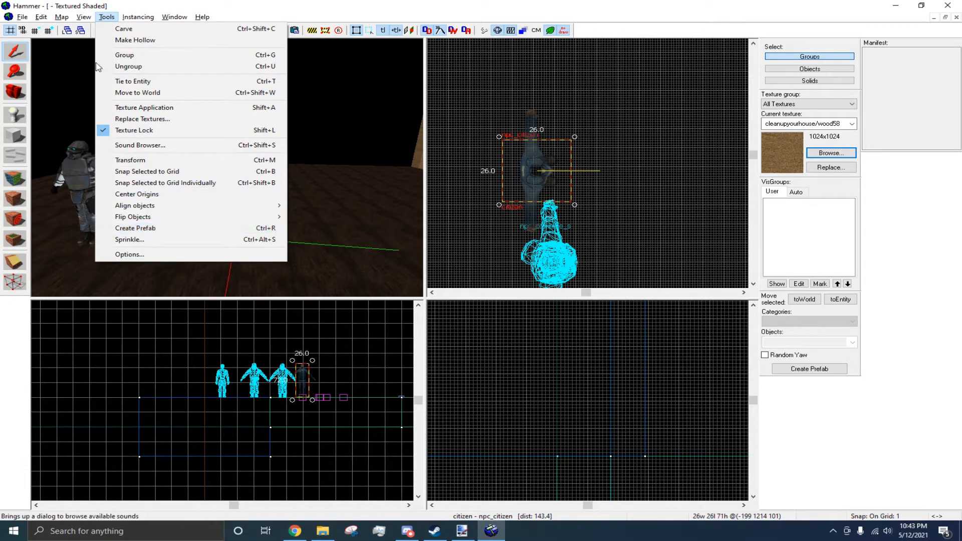
left_click(137, 254)
left_click(439, 153)
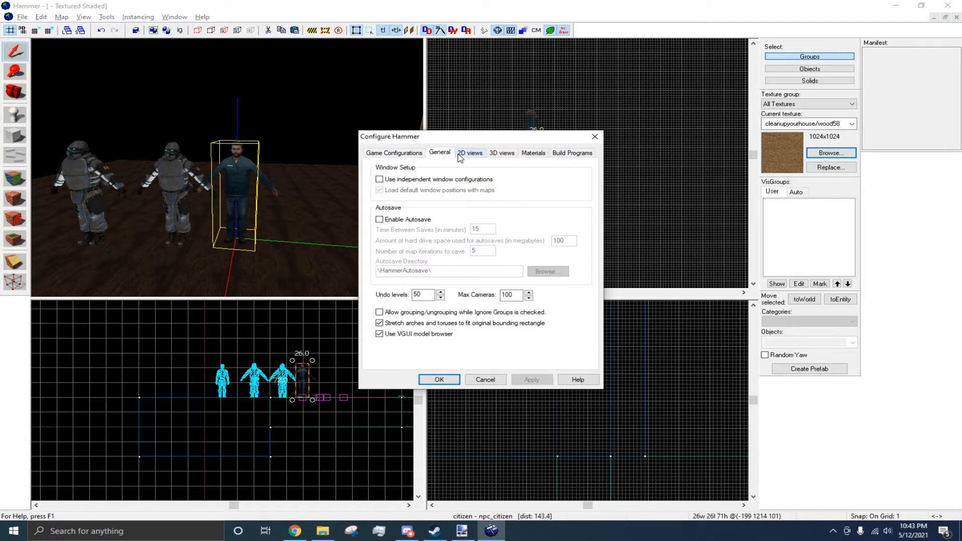
left_click(389, 153)
left_click(440, 153)
left_click(470, 154)
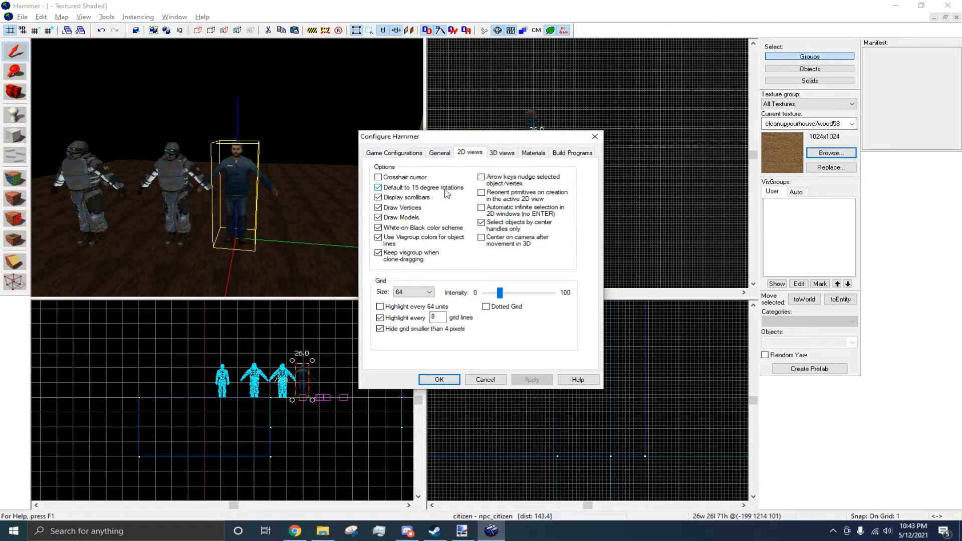
left_click_drag(494, 136, 522, 246)
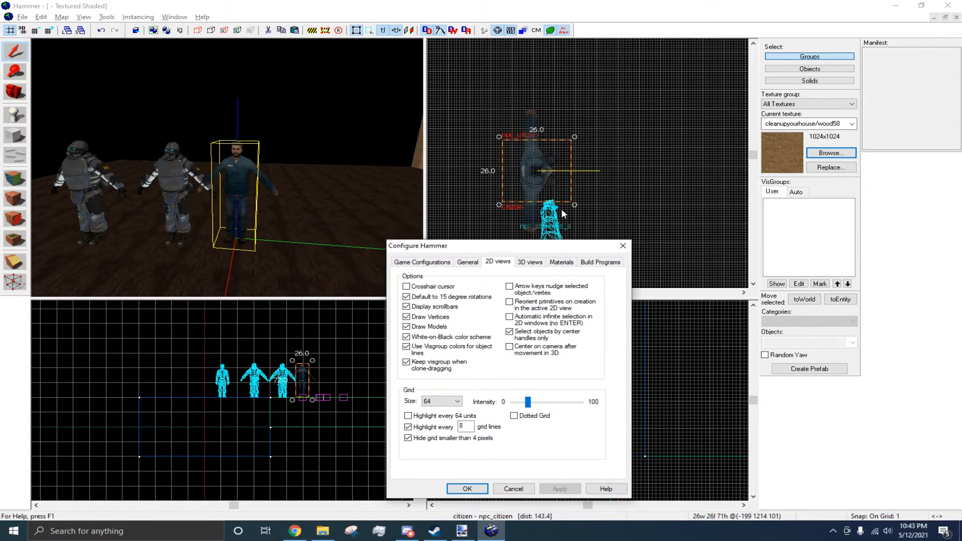
left_click_drag(518, 247, 511, 213)
left_click(517, 230)
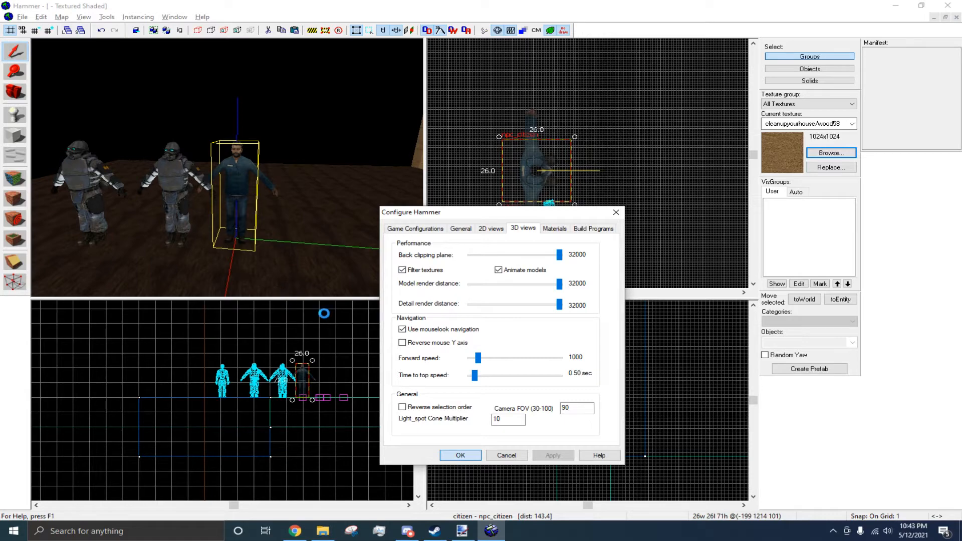
left_click(458, 455)
Move the citizen farther from the neighbouring Combine soldier in the top view.
scroll(227, 167, "down", 10)
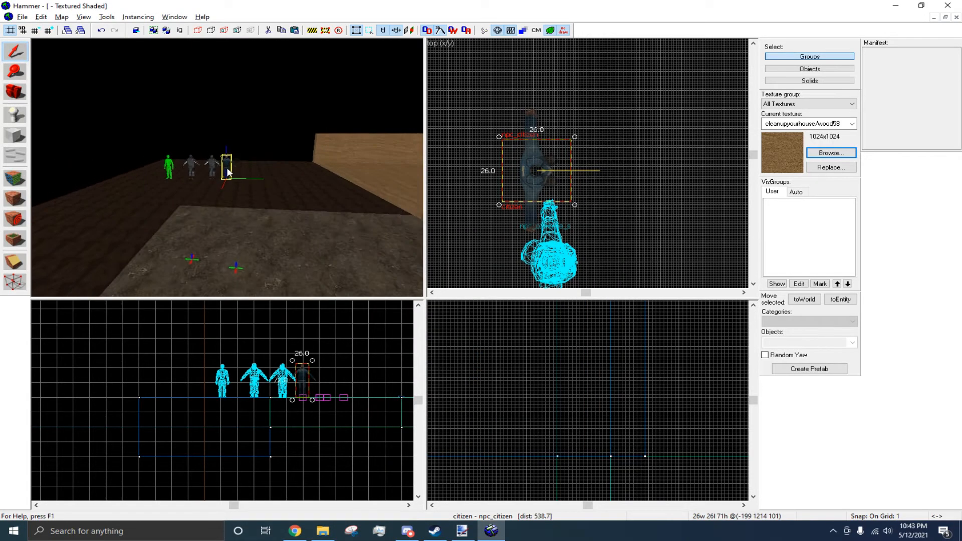
scroll(229, 179, "down", 2)
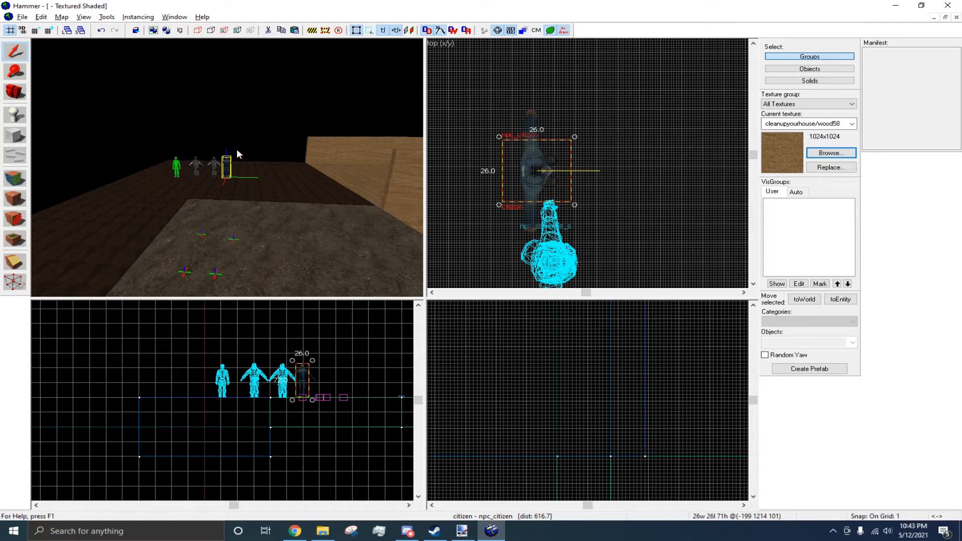
scroll(227, 167, "down", 5)
scroll(228, 167, "up", 15)
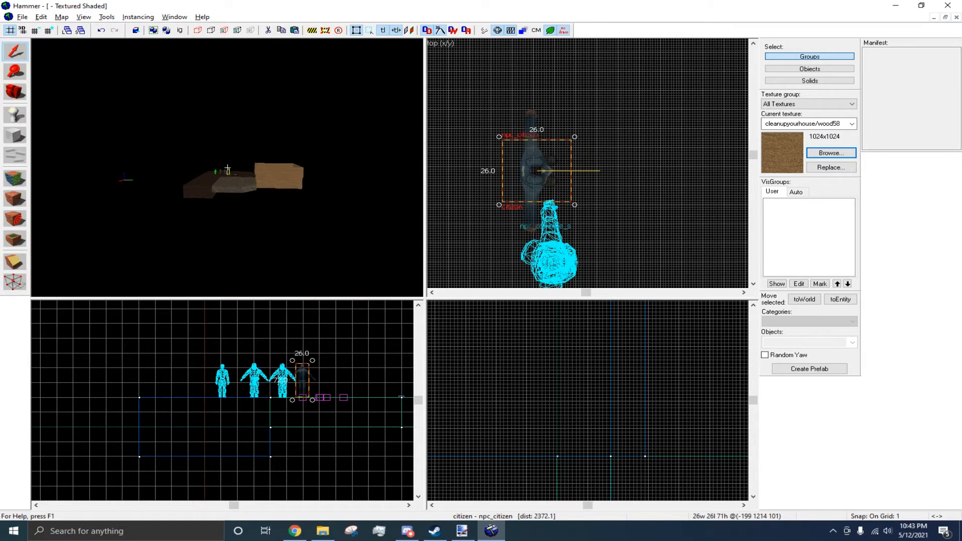
scroll(227, 167, "up", 2)
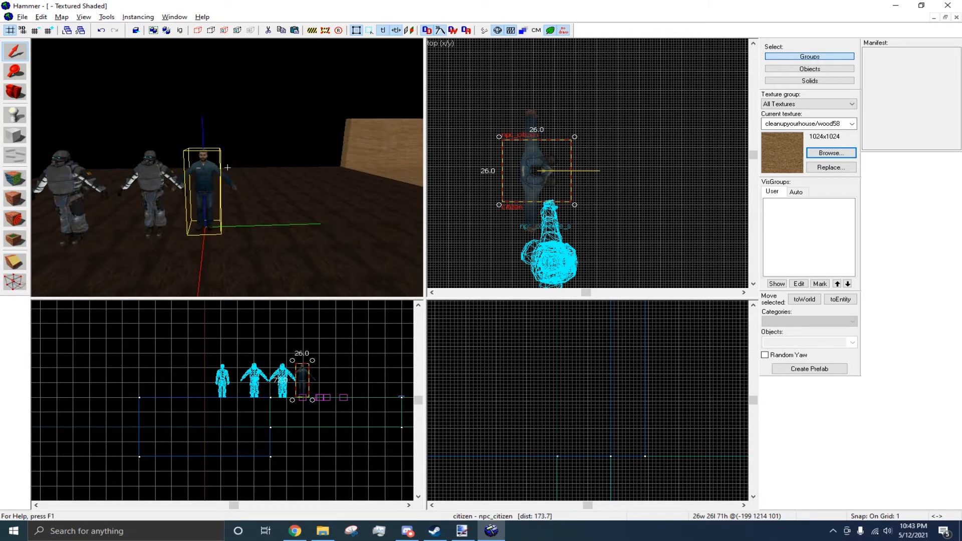
left_click_drag(574, 165, 583, 104)
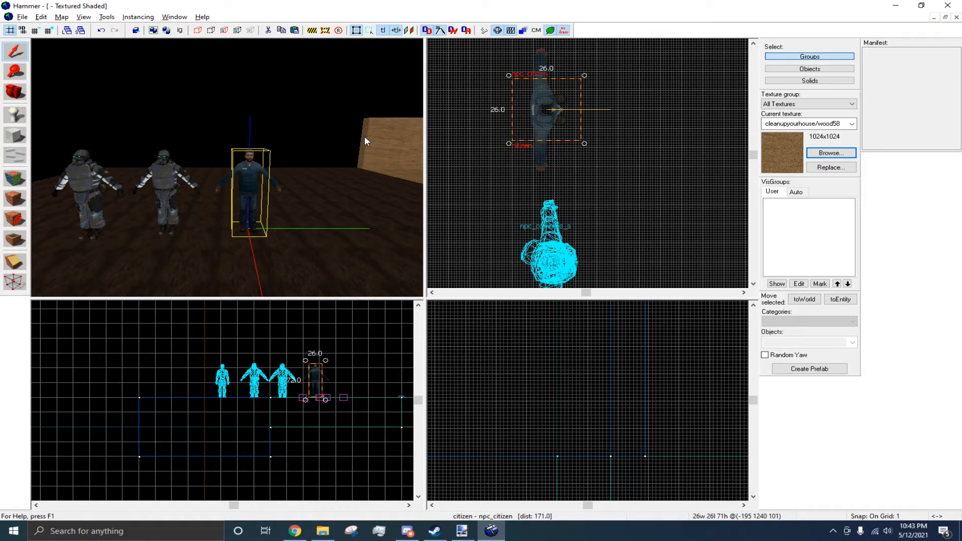
scroll(227, 172, "up", 3)
key("z")
key("w")
key("s")
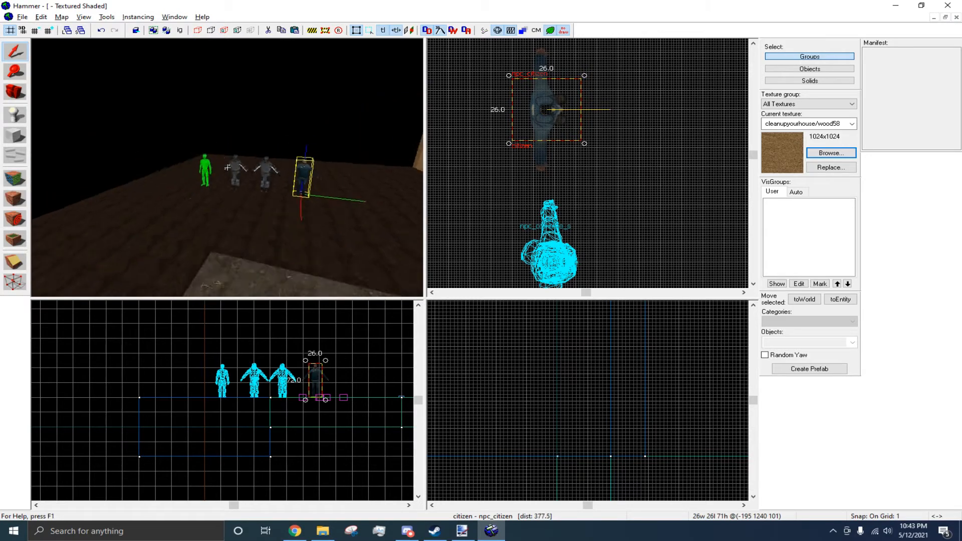
key("w")
key("s")
key("z")
key("z")
key("s")
key("z")
Move the citizen opposite the two Combine soldiers in the top view and turn it to face them.
scroll(578, 153, "down", 6)
left_click_drag(572, 142, 653, 191)
scroll(628, 159, "down", 4)
key("z")
key("w")
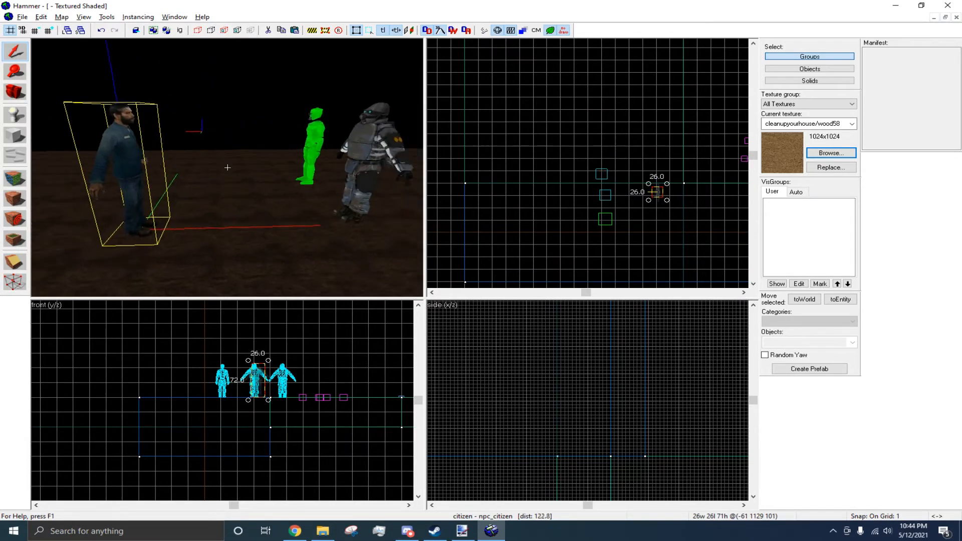
key("s")
key("z")
Adjust the citizen's position in front of the Combine soldiers and clear the selection.
left_click_drag(658, 191, 659, 208)
key("z")
key("a")
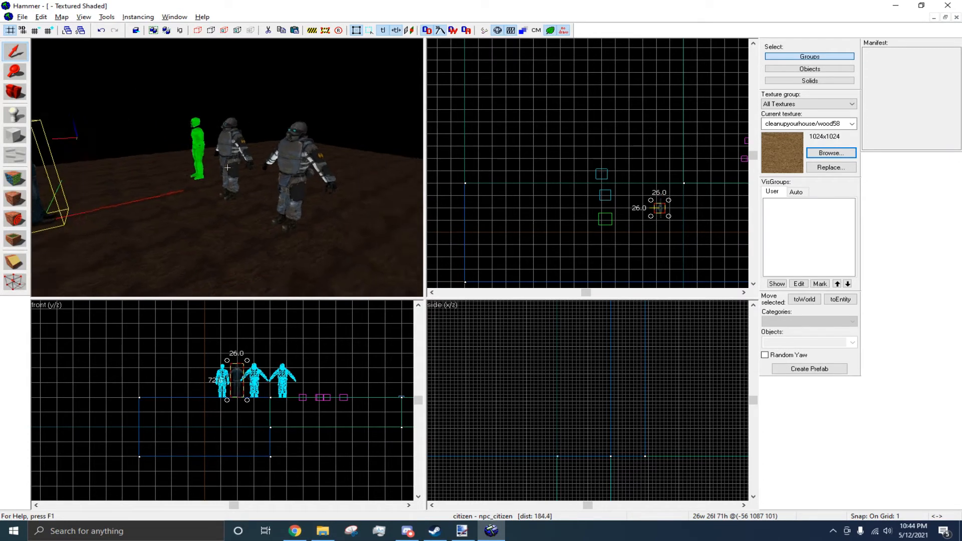
key("z")
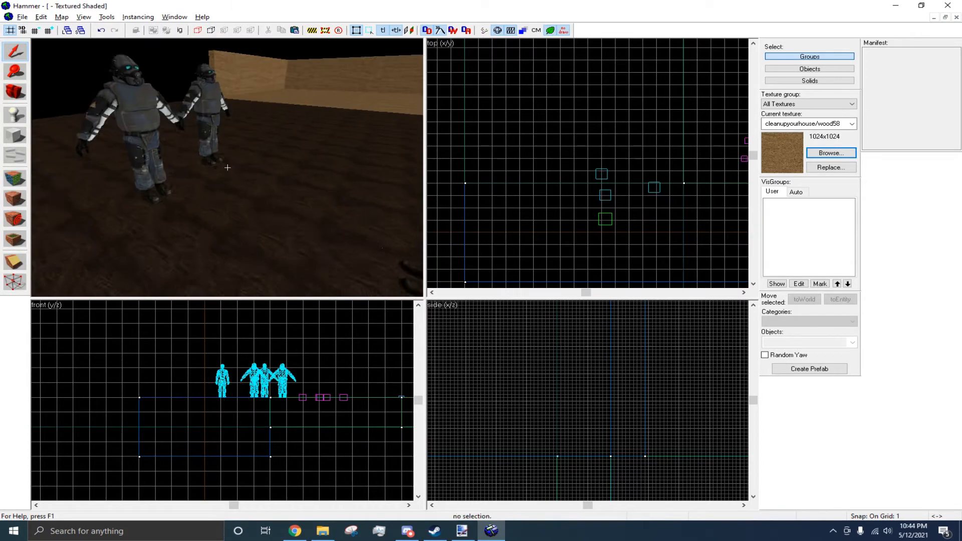
key("s")
key("z")
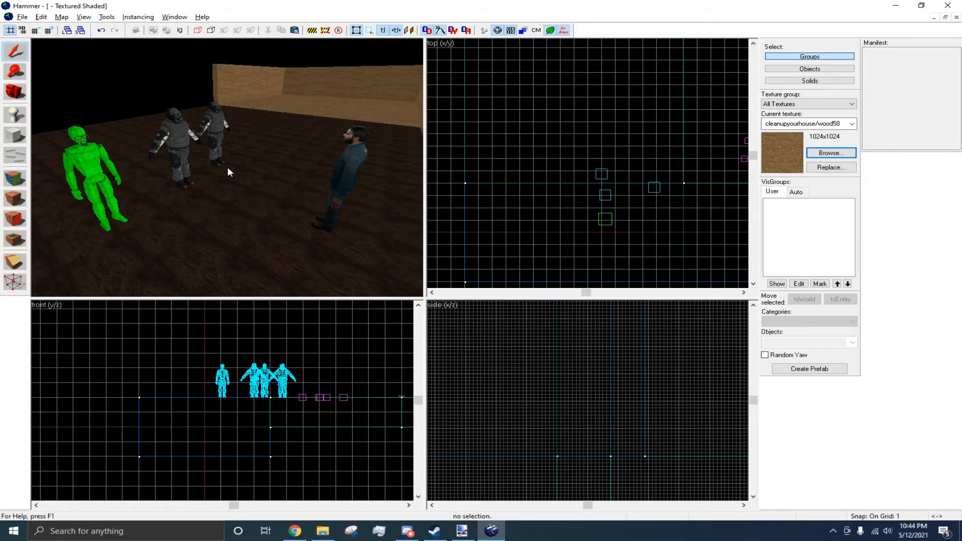
Save the map to the Desktop as tutorial.
key("ctrl+s")
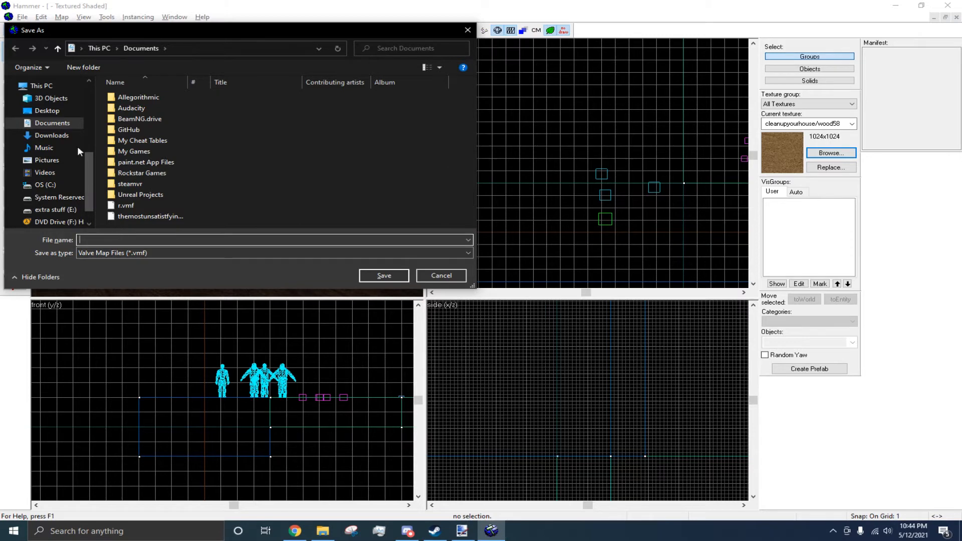
left_click(66, 113)
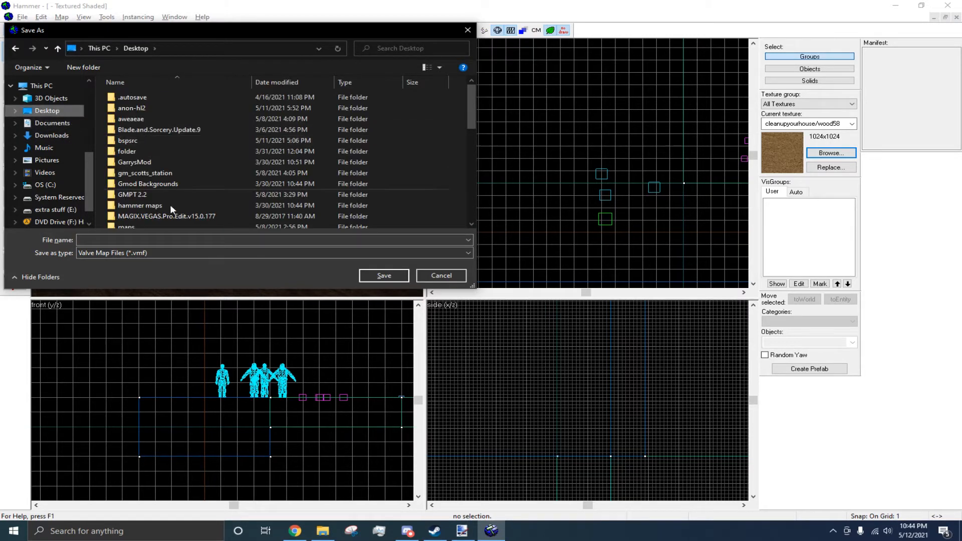
scroll(188, 200, "down", 5)
left_click(158, 245)
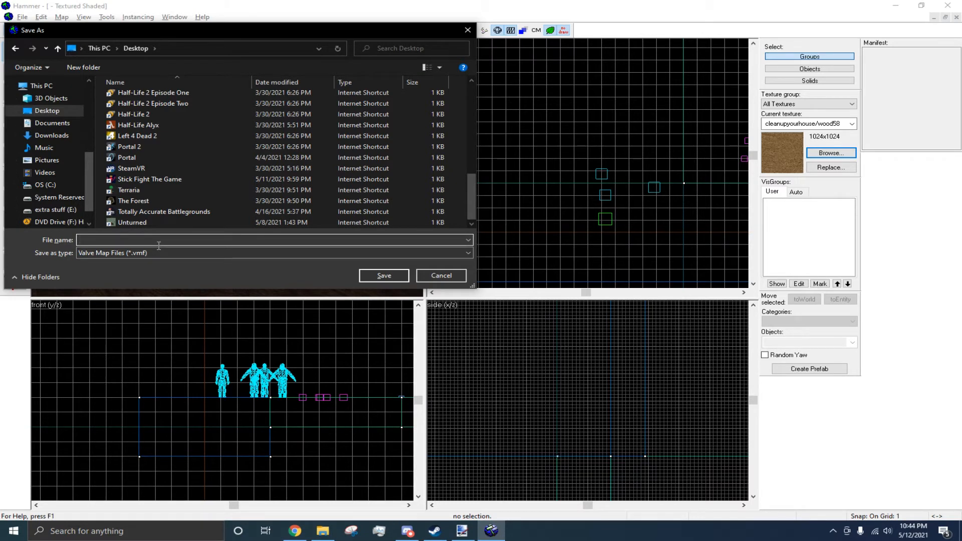
type("tutorial")
key("Return")
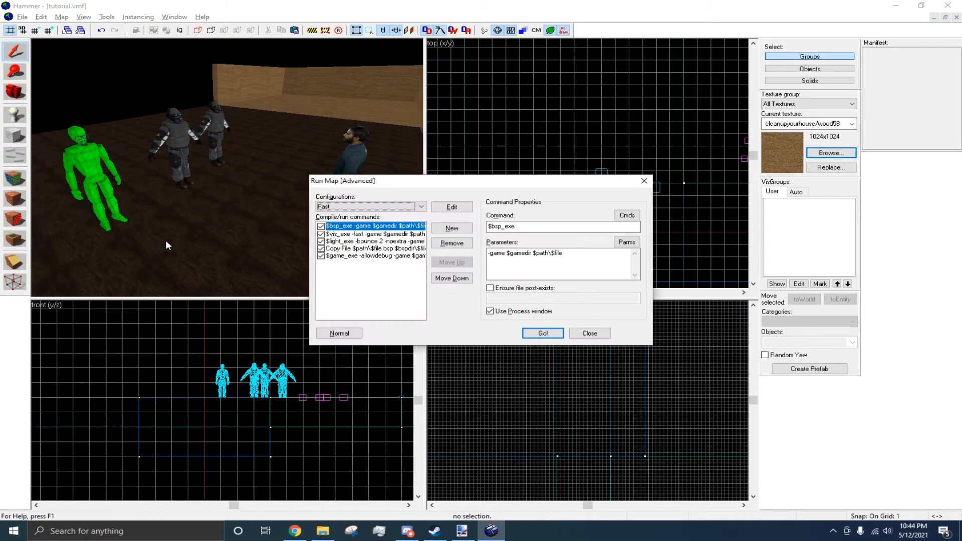
Compile and run the map in normal mode with BSP set to Normal and both VIS and RAD set to Fast.
left_click(340, 333)
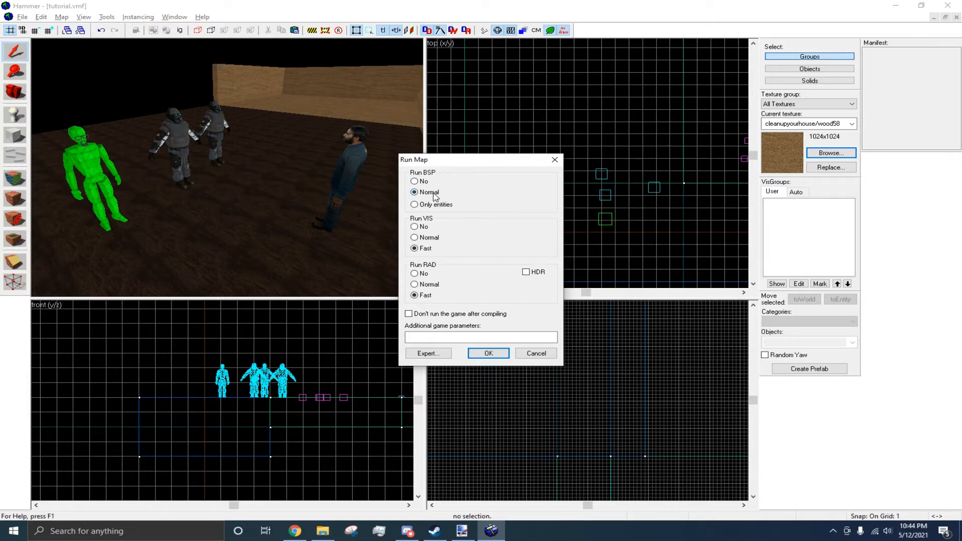
left_click(429, 238)
left_click(426, 249)
left_click(496, 352)
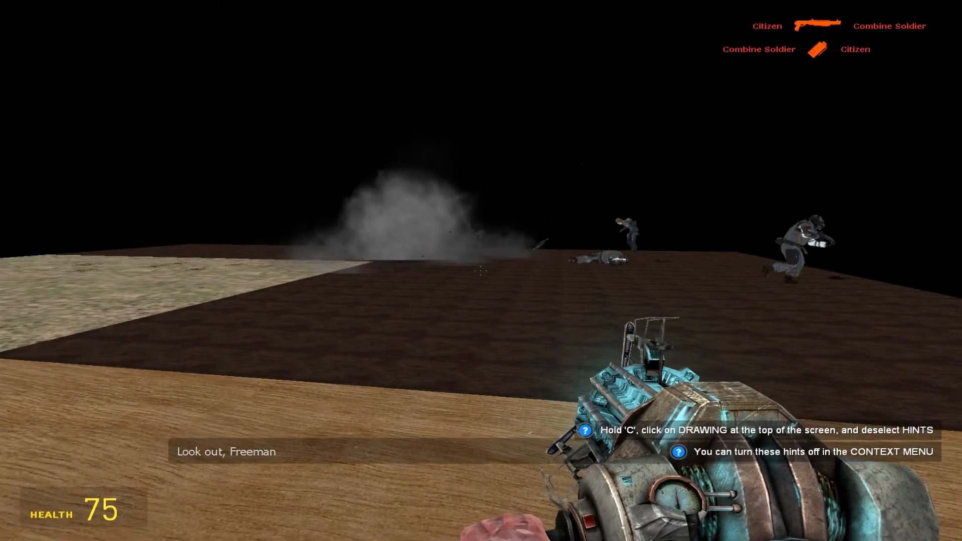
Playtest the map in Garry's Mod, switching to the shotgun and shooting the remaining Combine soldier.
key("q")
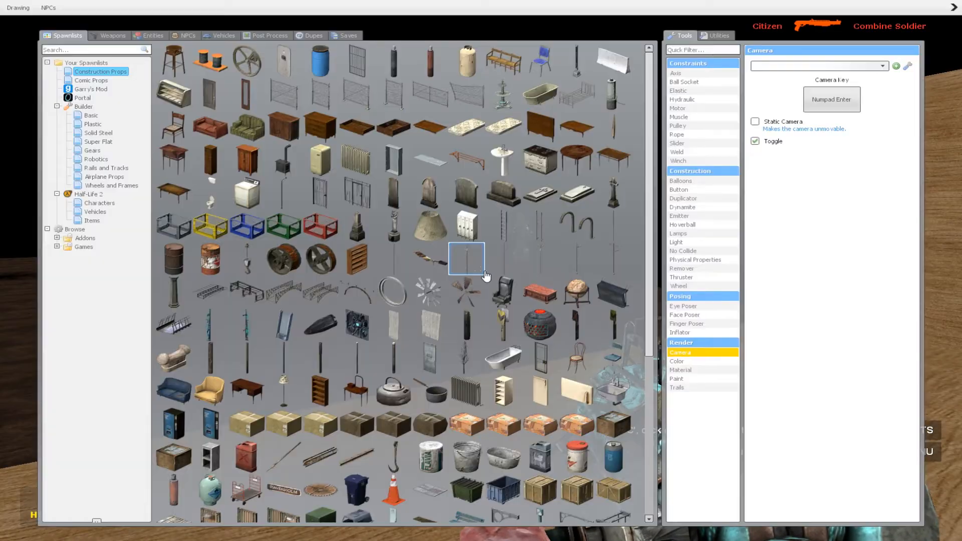
key("6")
key("6")
key("w")
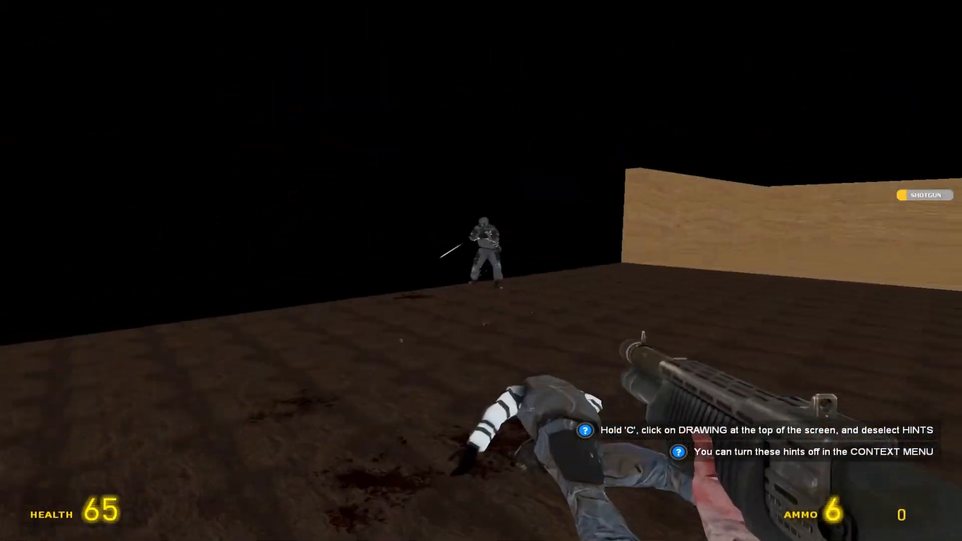
key("w")
right_click(481, 270)
key("w")
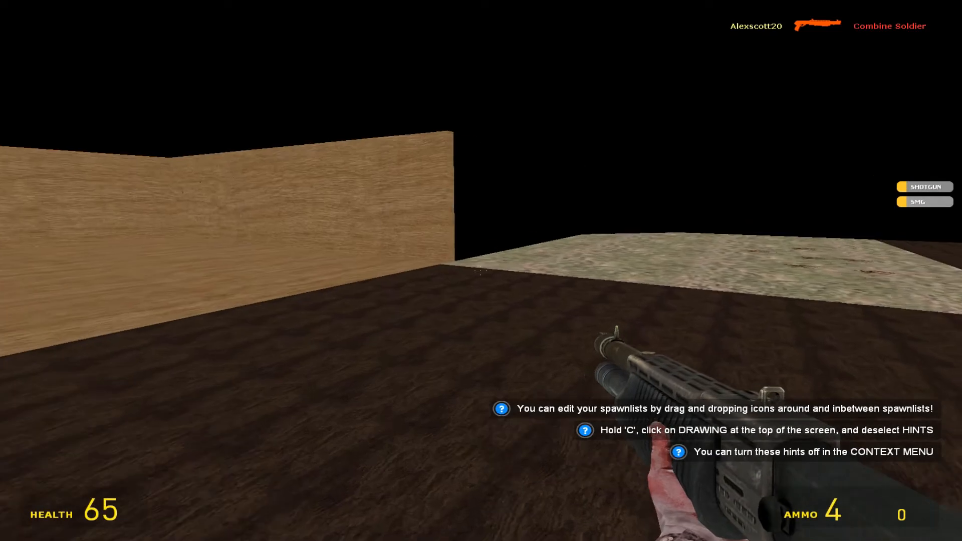
Walk around the compiled map to inspect its grass, floor and walls, firing the shotgun, and return to Hammer.
key("w")
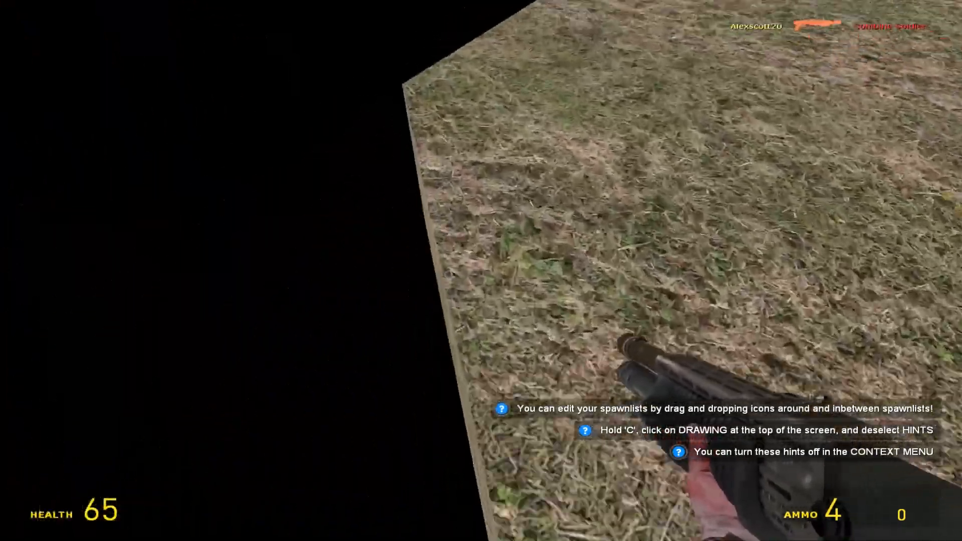
left_click(481, 270)
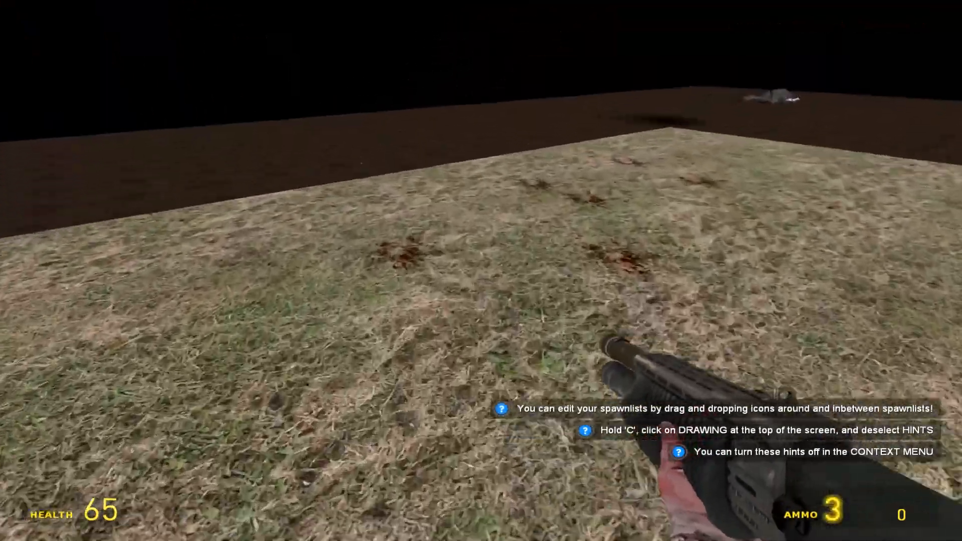
left_click(481, 271)
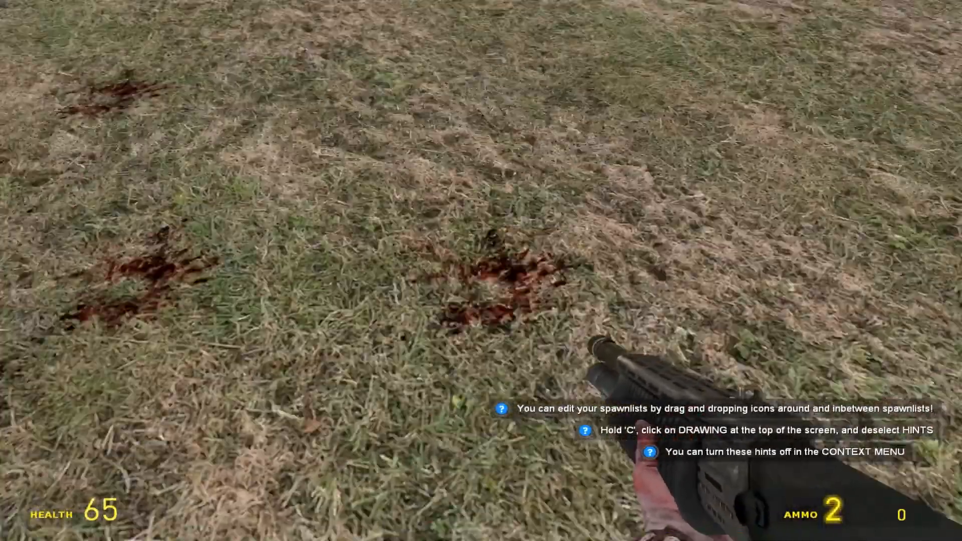
key("w")
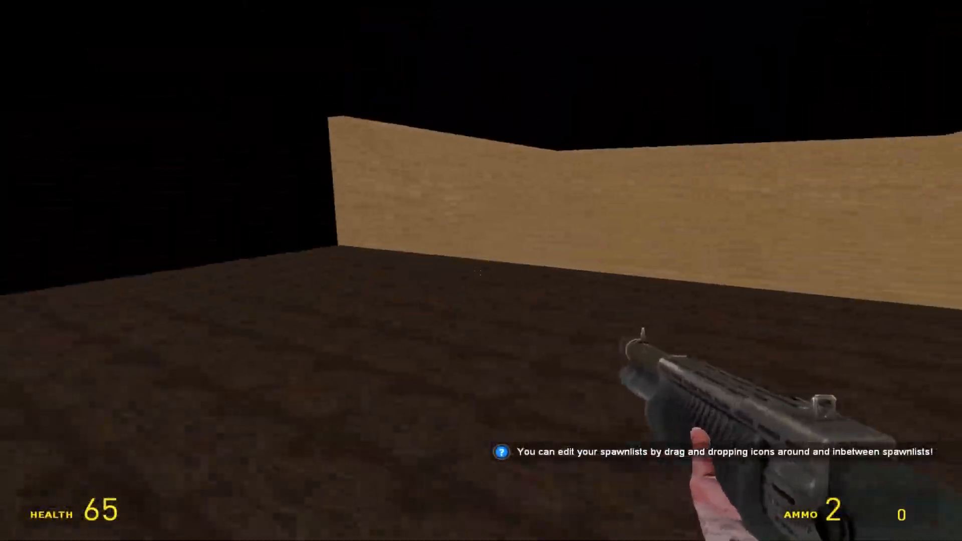
left_click(481, 270)
left_click(481, 271)
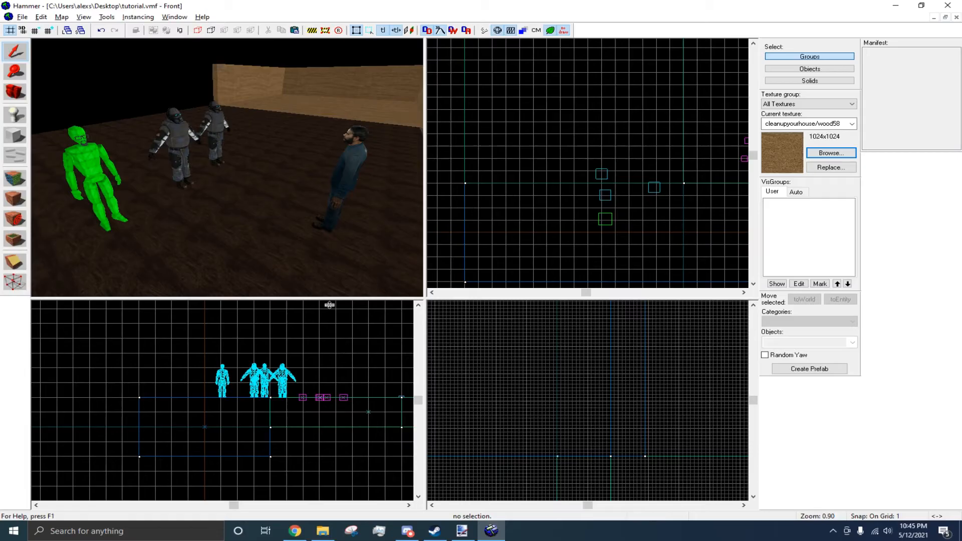
key("w")
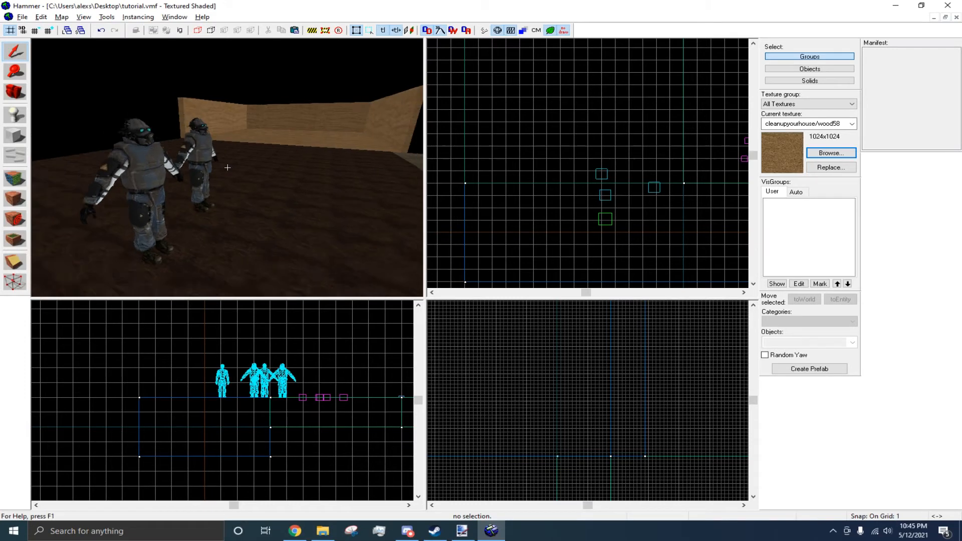
key("s")
key("w")
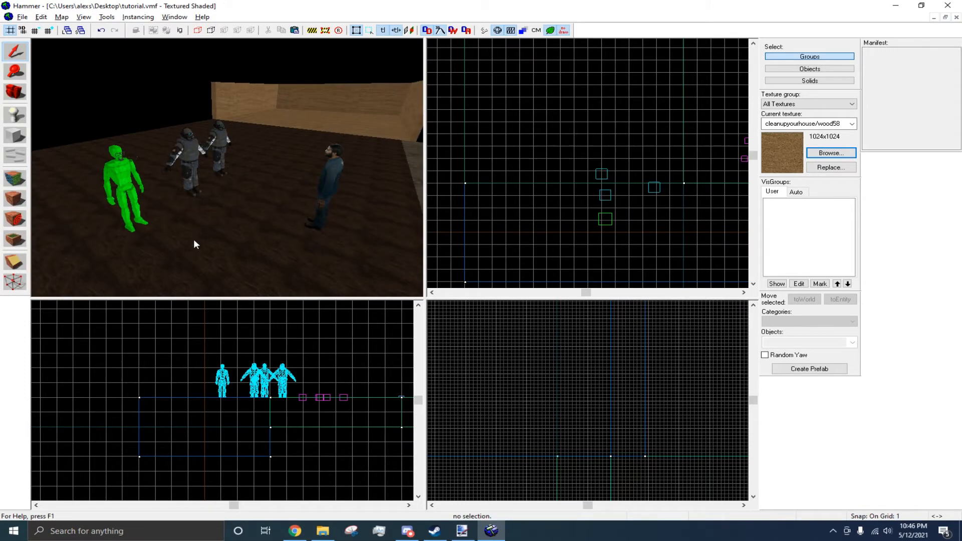
key("w")
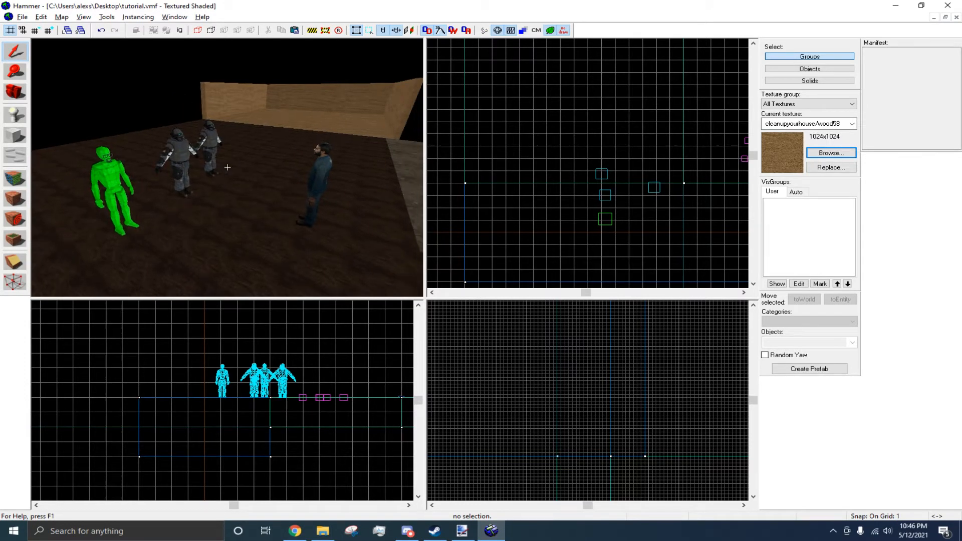
key("s")
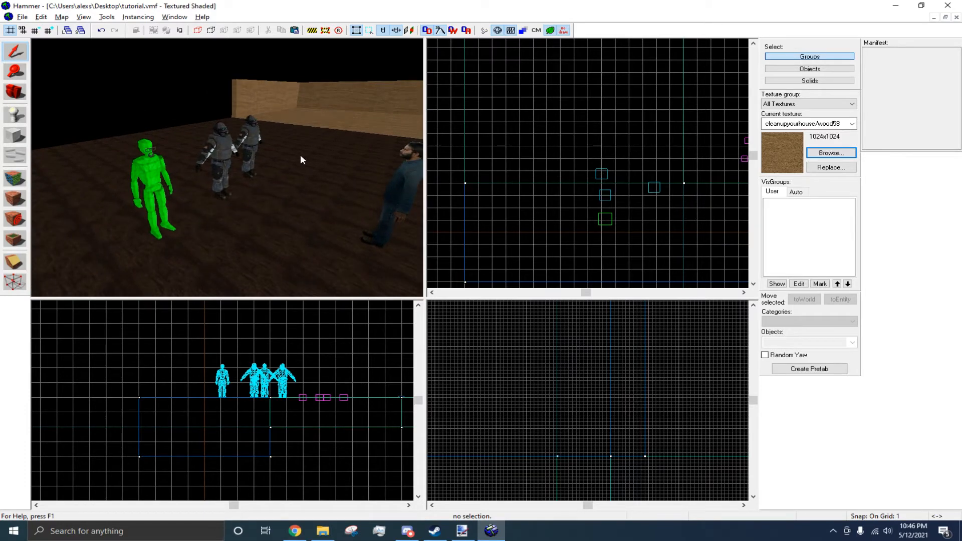
key("z")
key("z")
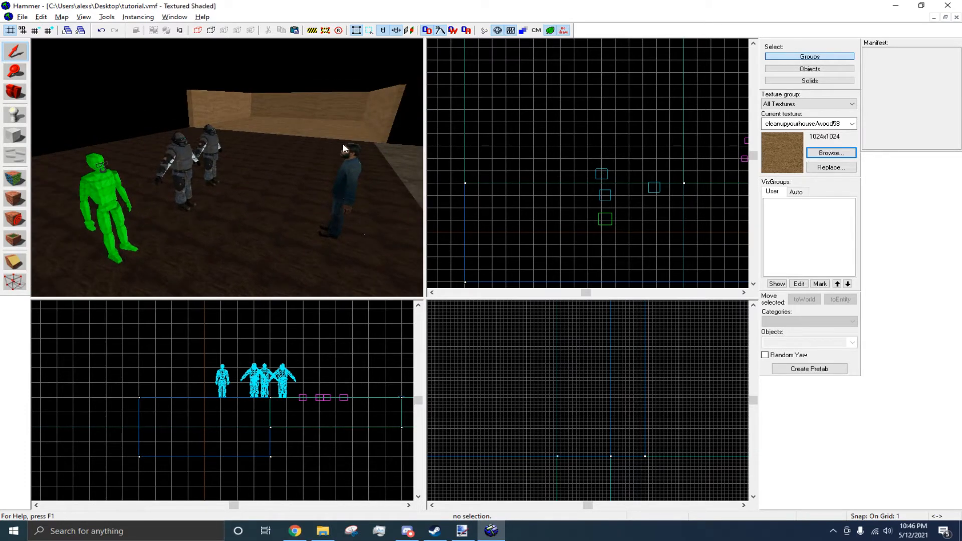
Filter the textures by trigger and set the current texture to tools/toolstrigger.
left_click(845, 153)
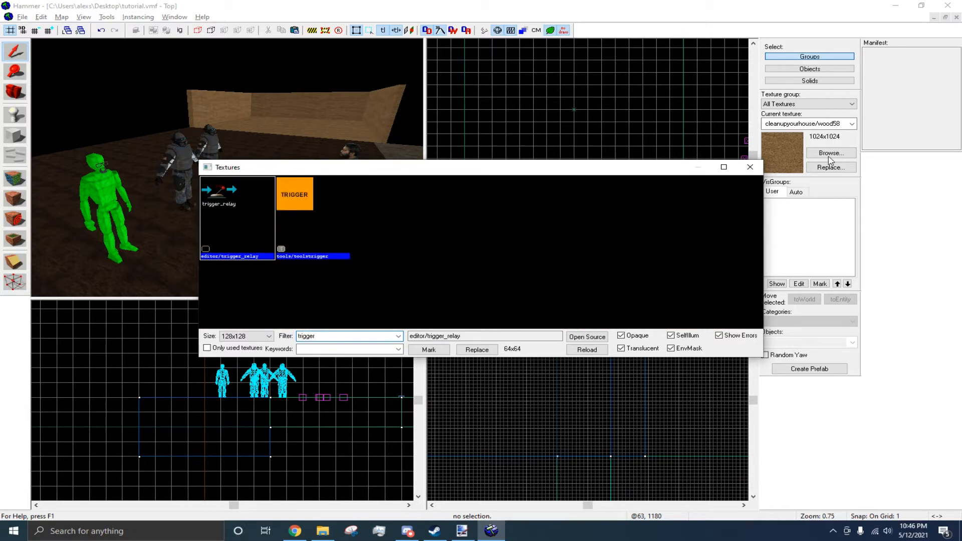
double_click(310, 223)
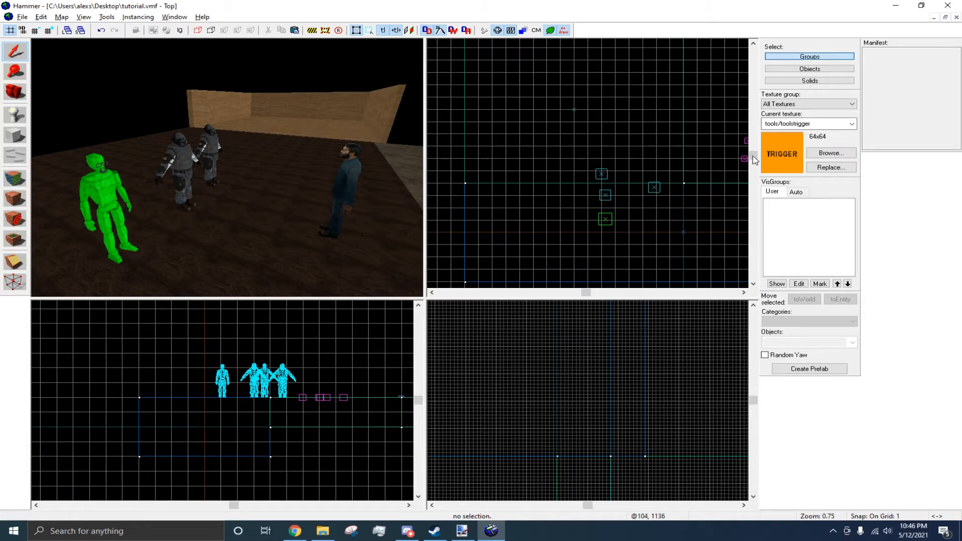
Select the wooden enclosure's floor and its side wall to locate the enclosure's open edge in the top view.
key("z")
key("z")
left_click(225, 174)
left_click(163, 146)
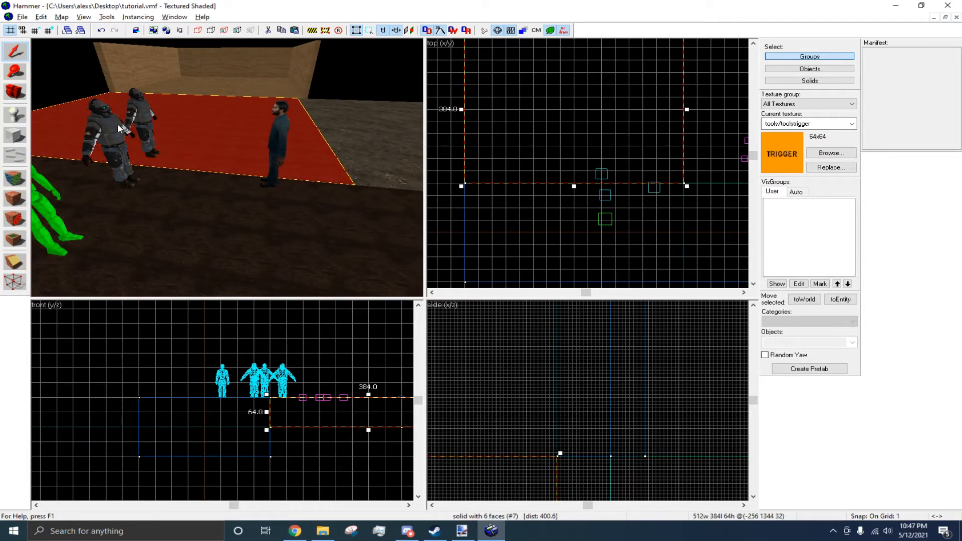
left_click(15, 135)
scroll(553, 184, "down", 2)
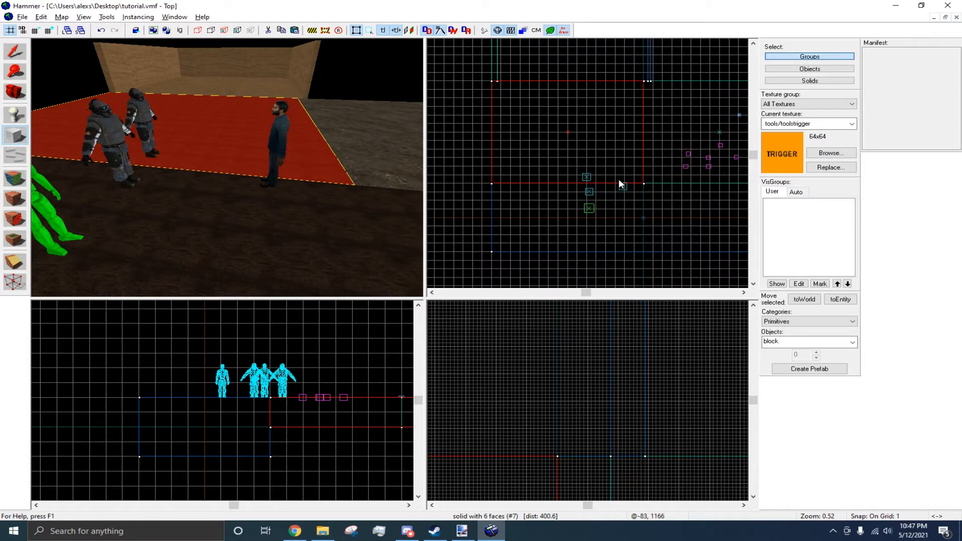
scroll(512, 70, "up", 6)
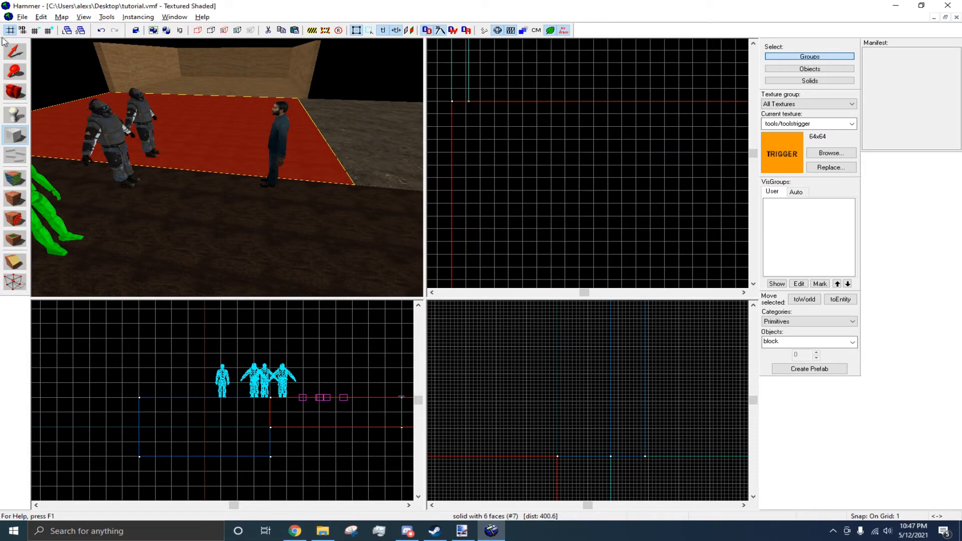
left_click(14, 51)
left_click(109, 63)
key("z")
key("w")
key("z")
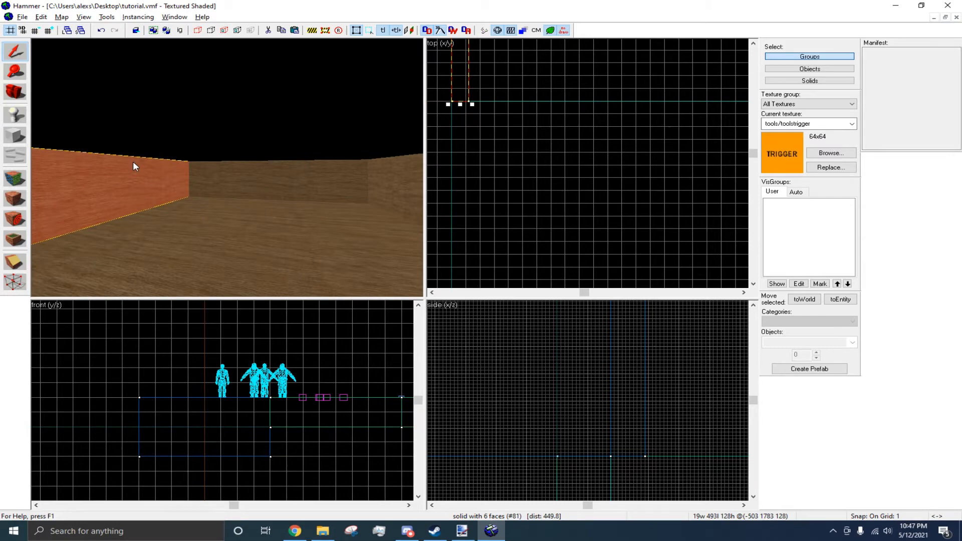
key("z")
key("s")
key("z")
Draw a thin trigger-textured block about 507 x 20 x 128 units across the wooden enclosure's open side.
left_click(15, 135)
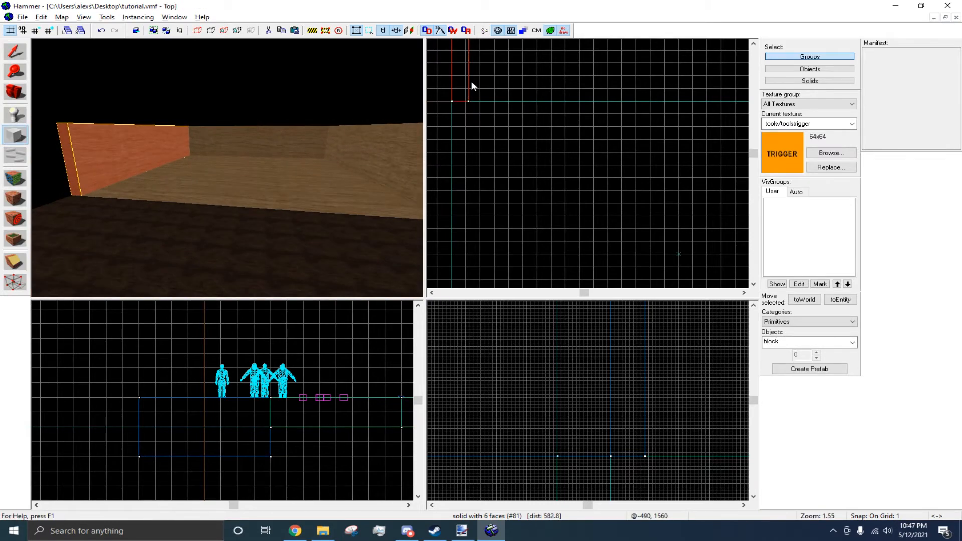
scroll(471, 85, "up", 4)
scroll(526, 147, "down", 18)
mouse_move(469, 172)
left_mouse_down()
mouse_move(542, 141)
mouse_move(699, 129)
mouse_move(672, 150)
left_mouse_up()
scroll(699, 129, "up", 6)
scroll(674, 153, "up", 10)
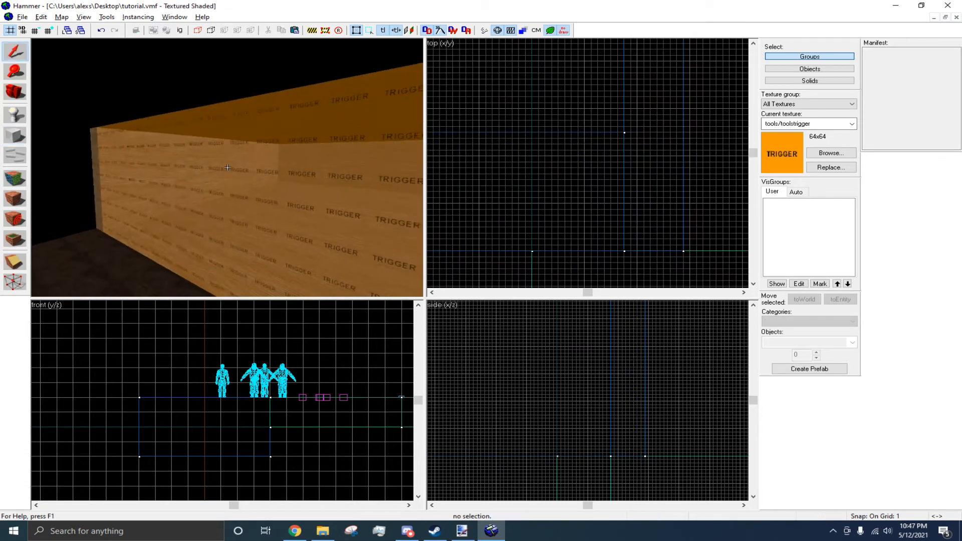
Select the trigger-textured block across the enclosure's opening and tie it to an entity.
key("w")
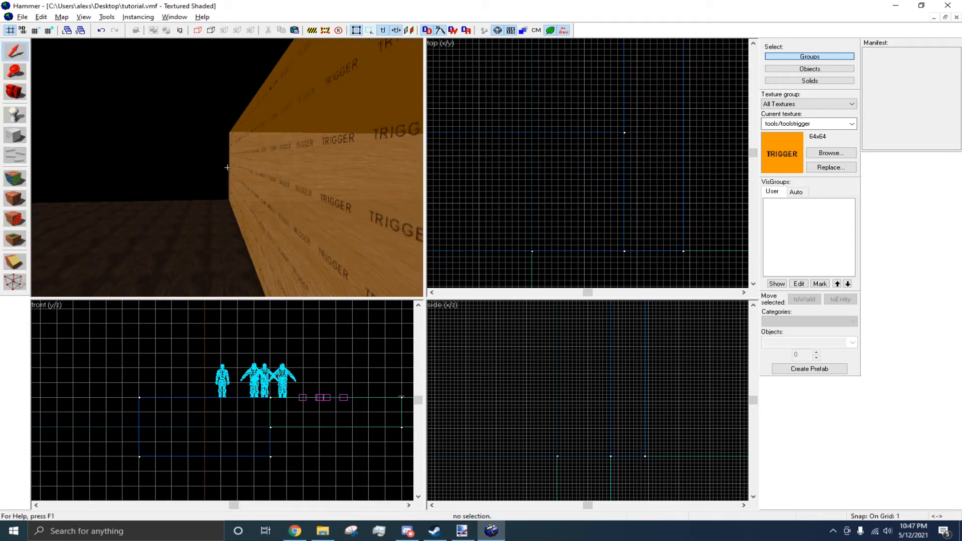
key("w")
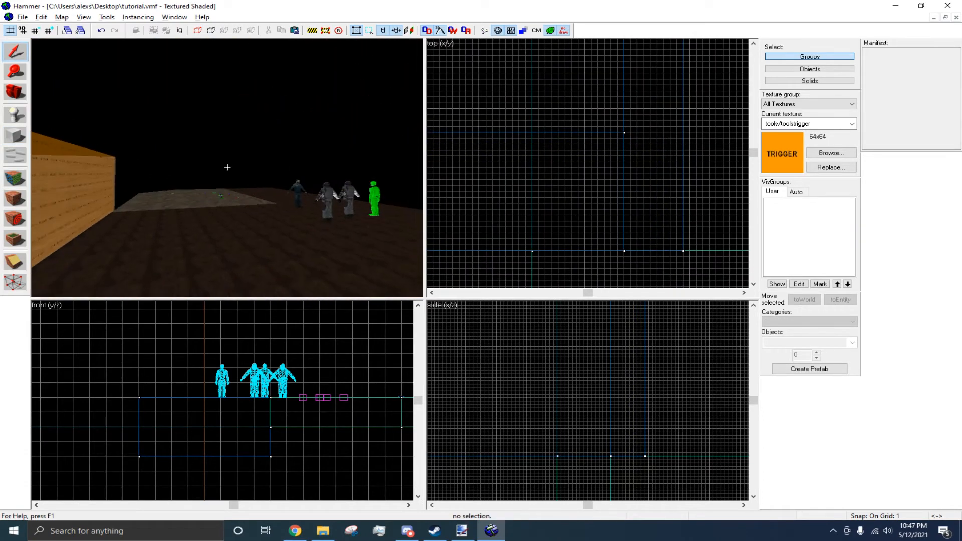
key("w")
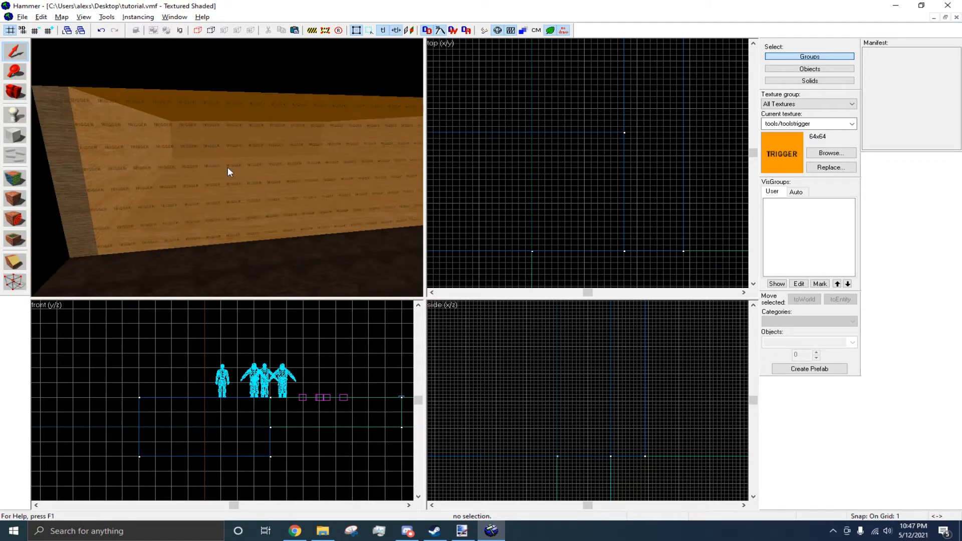
left_click(228, 167)
key("s")
key("z")
key("w")
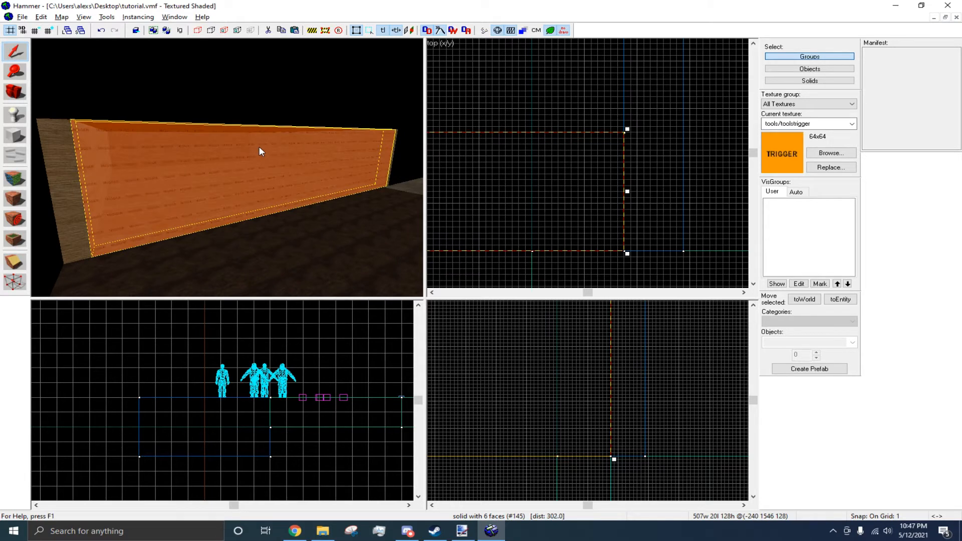
key("ctrl+t")
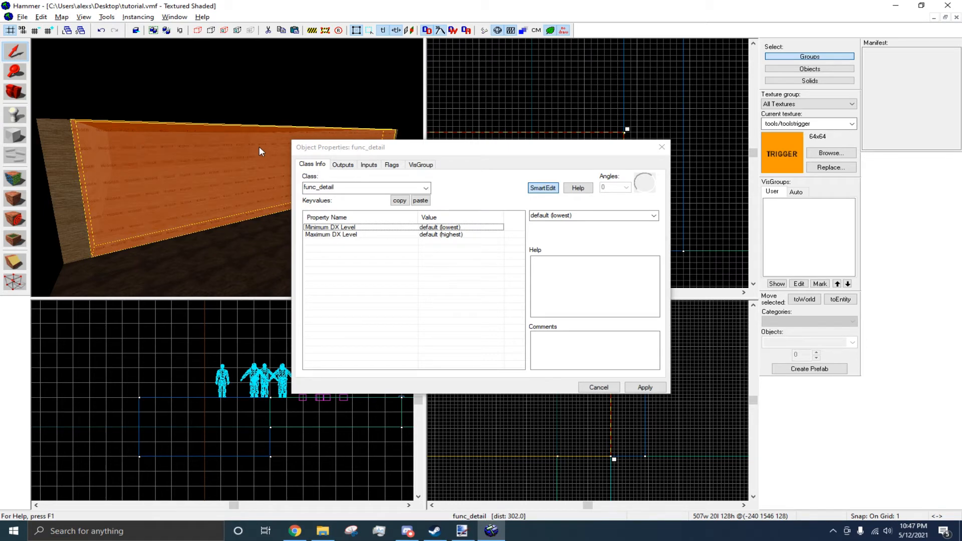
left_click_drag(315, 146, 454, 135)
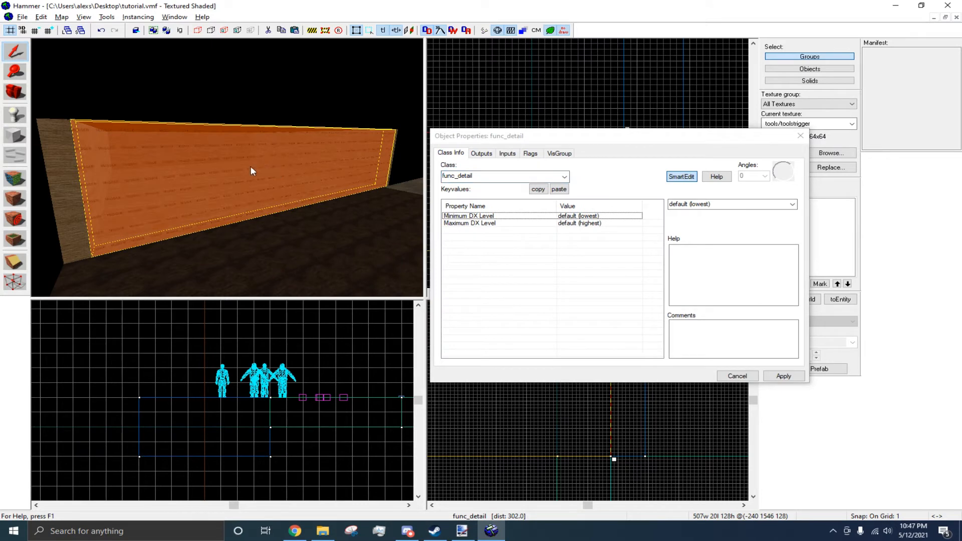
Set the tied brush's class to trigger_once and apply it.
left_click(564, 176)
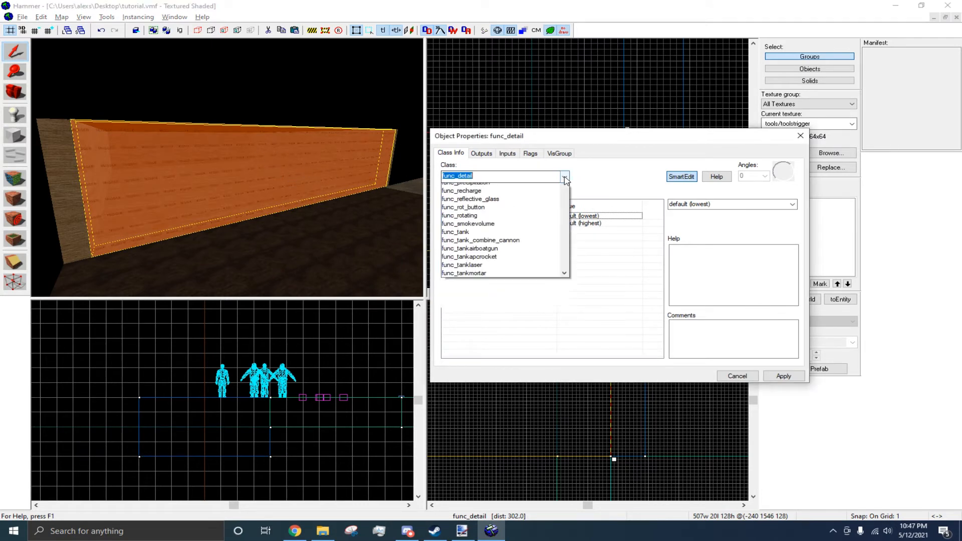
scroll(537, 227, "down", 10)
scroll(516, 219, "up", 4)
scroll(491, 211, "down", 5)
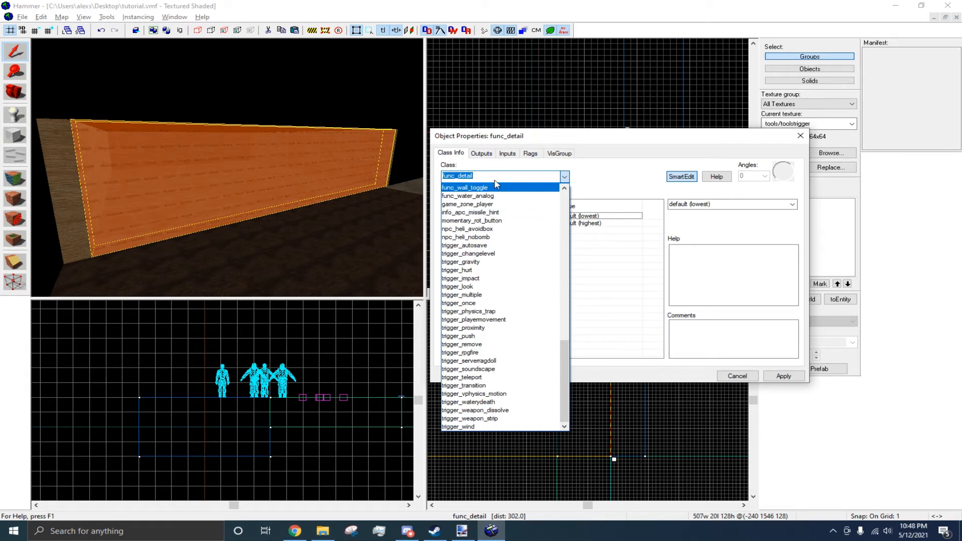
type("trigger")
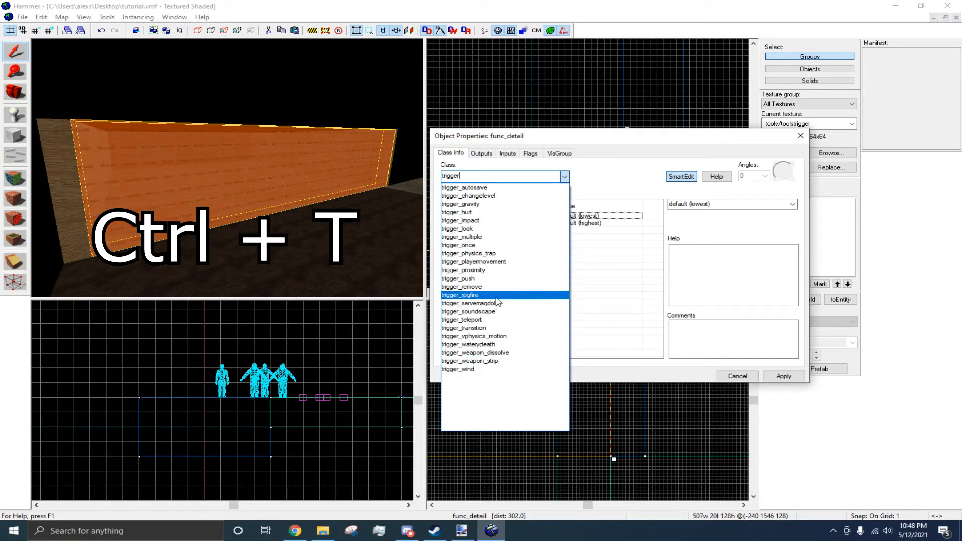
left_click(482, 245)
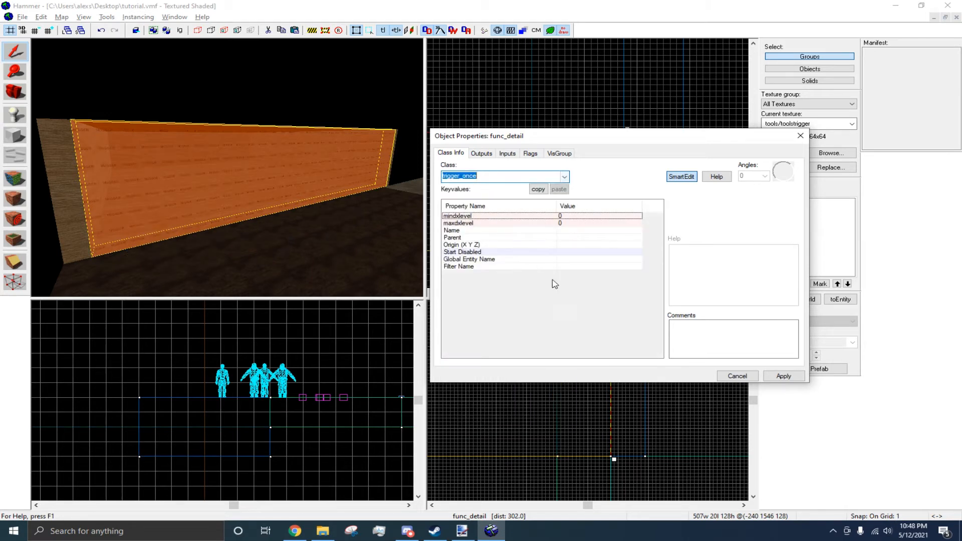
left_click(783, 376)
Examine the trigger brush and its outputs, and check the citizen NPC's name property.
left_click(290, 234)
key("z")
key("w")
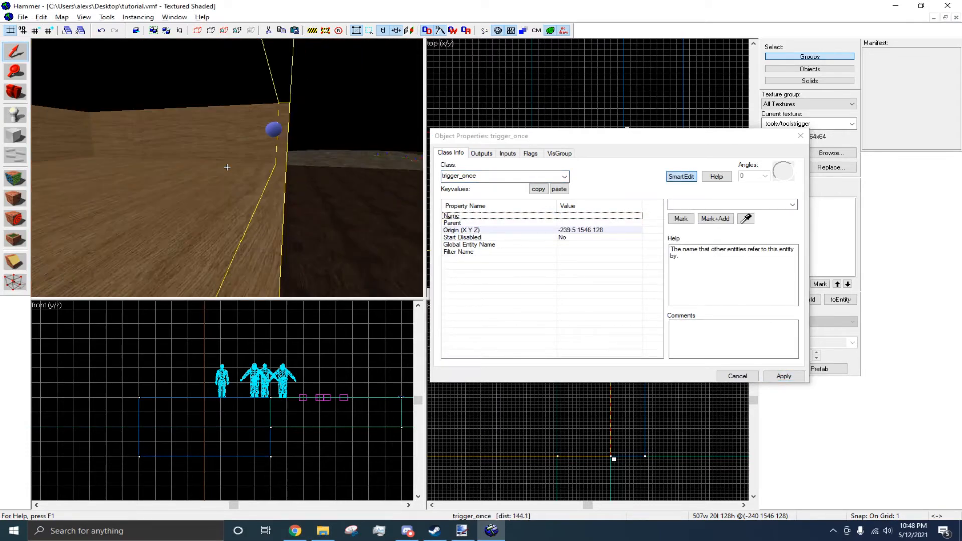
key("w")
key("s")
key("z")
left_click(482, 154)
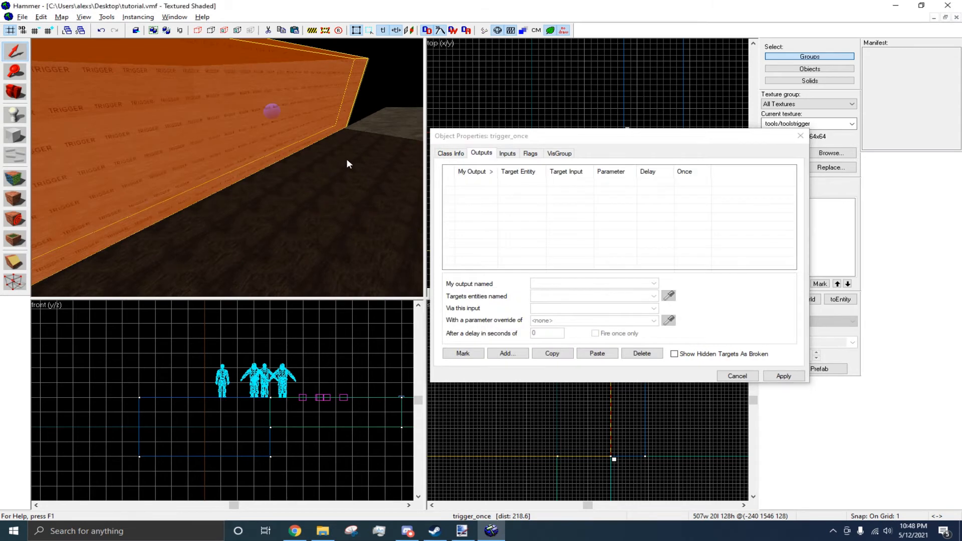
key("z")
key("w")
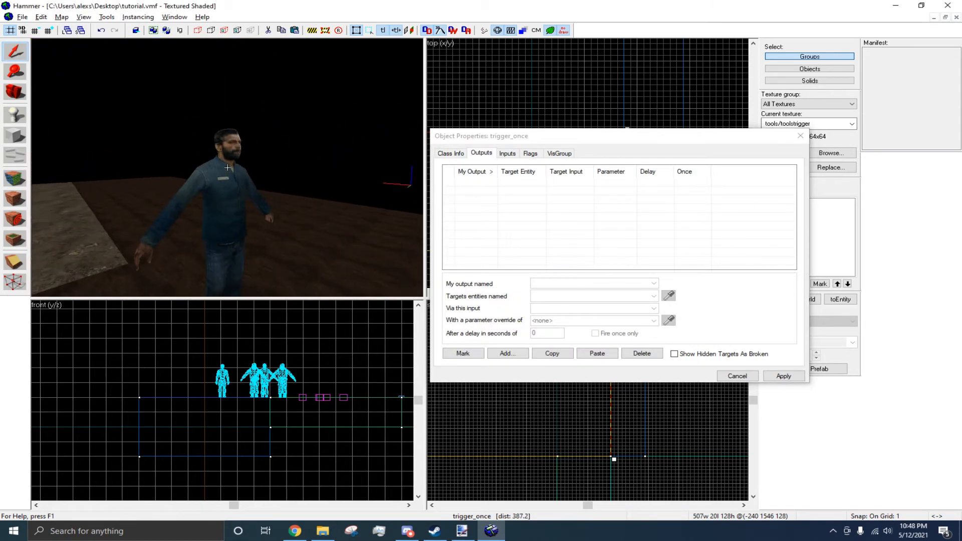
key("z")
left_click(229, 170)
left_click(458, 154)
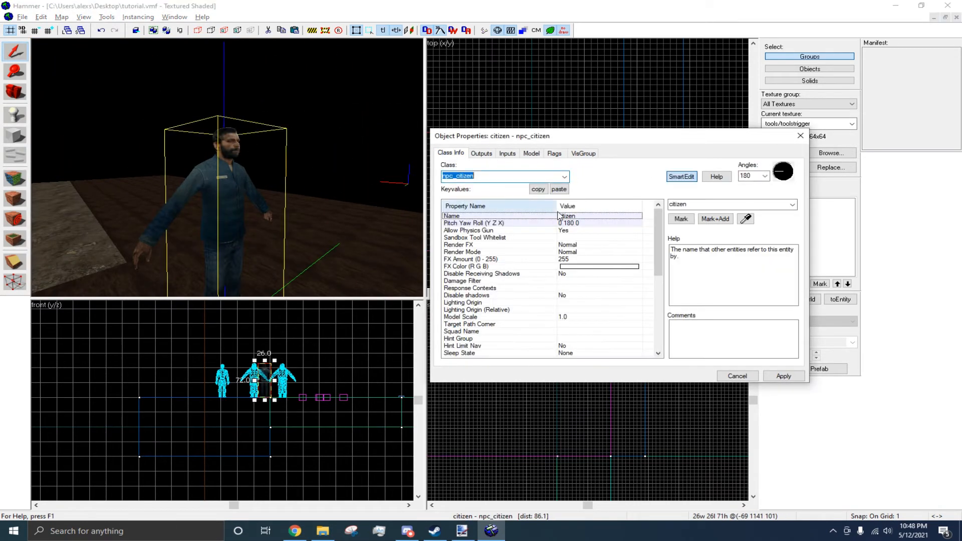
Reselect the trigger_once brush and show its outputs list.
key("z")
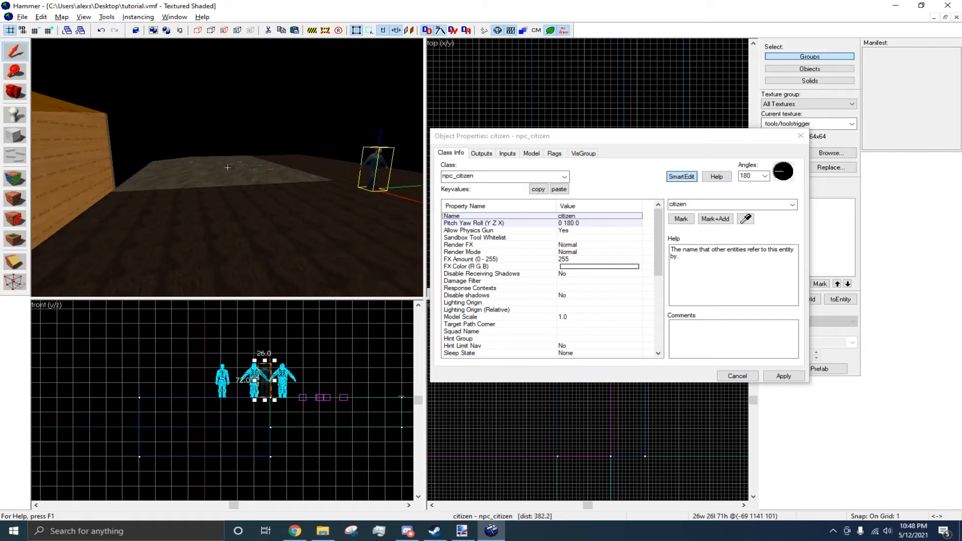
key("z")
left_click(129, 146)
key("z")
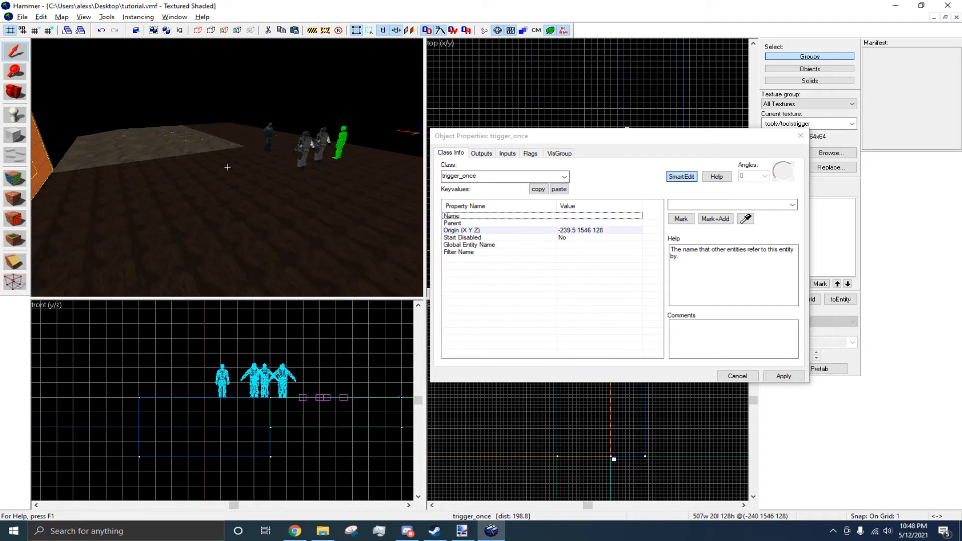
key("z")
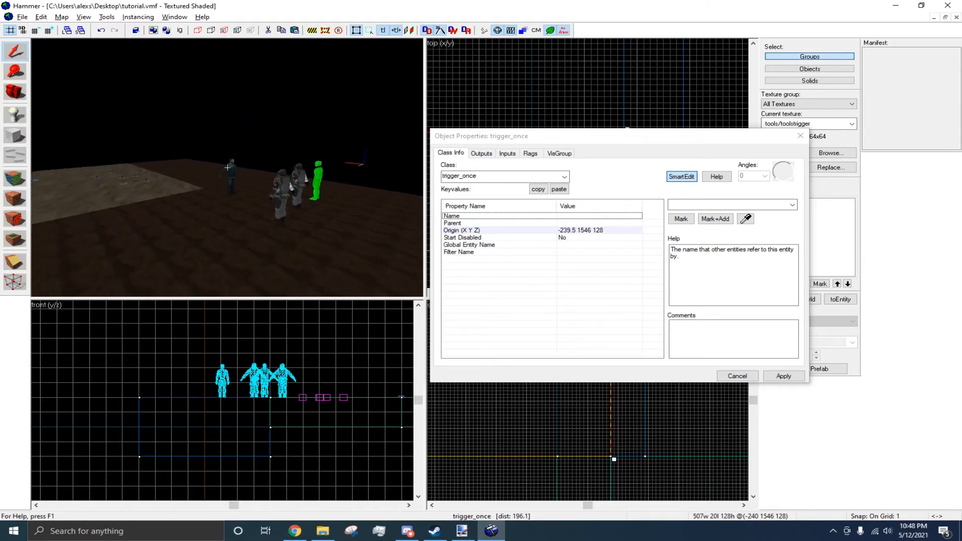
key("z")
key("Left")
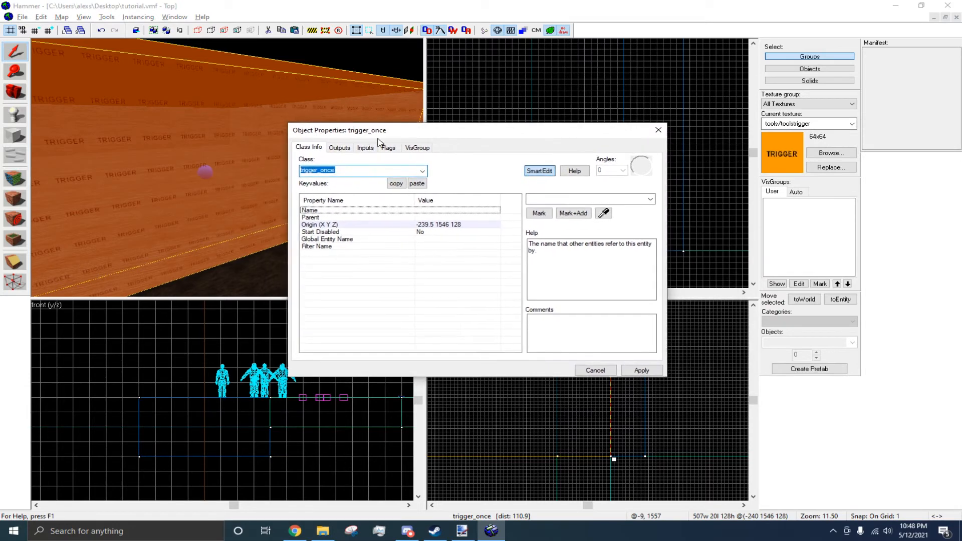
left_click(339, 148)
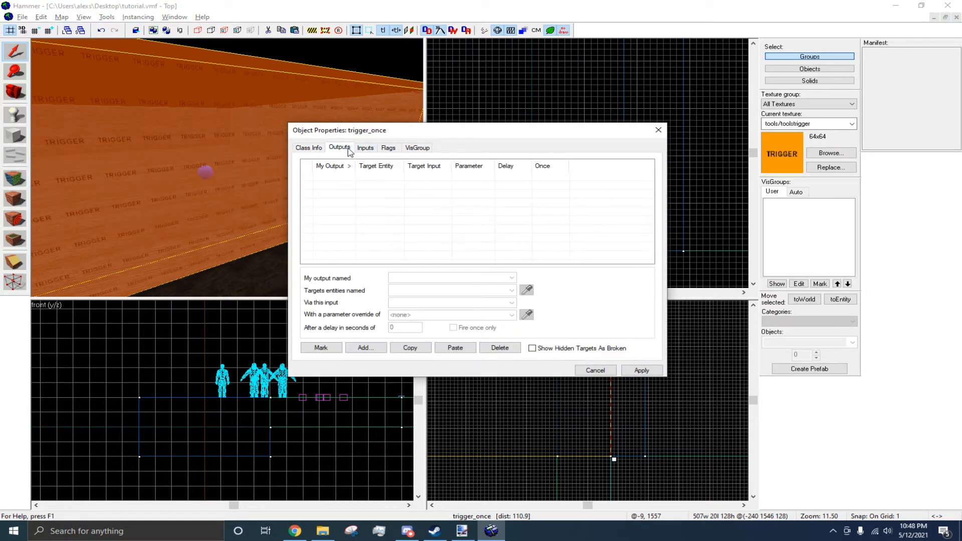
left_click(365, 149)
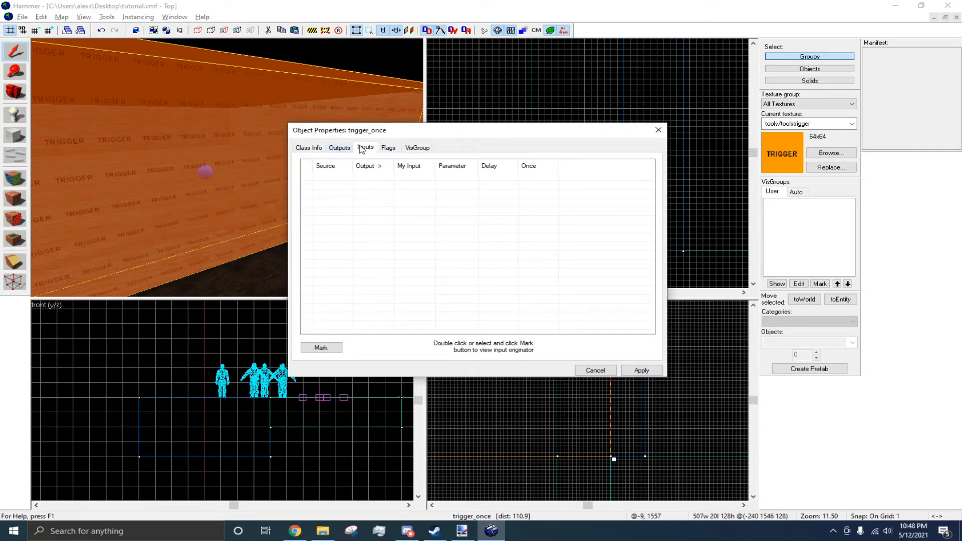
left_click(340, 149)
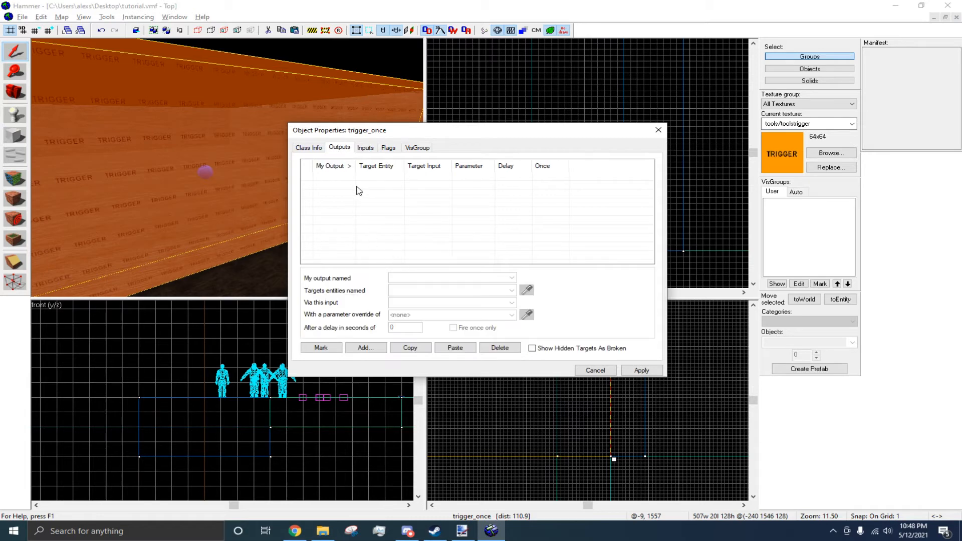
left_click(227, 185)
key("z")
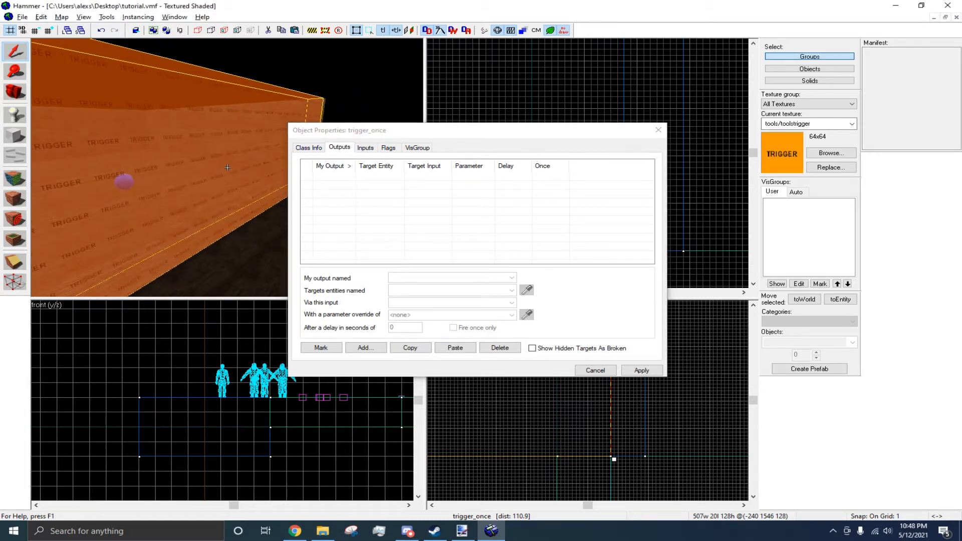
Add an output to the trigger_once brush and set its output name to OnTrigger.
left_click(374, 350)
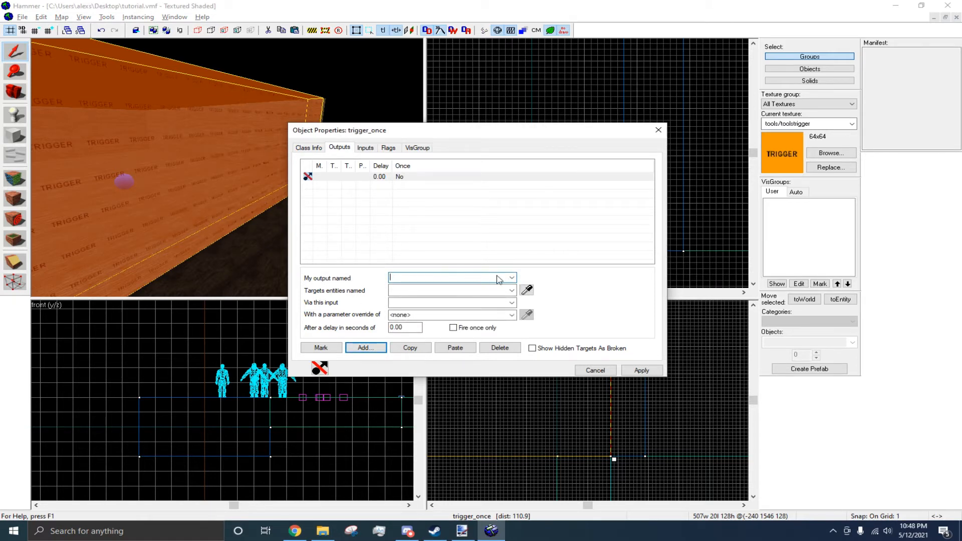
left_click(512, 278)
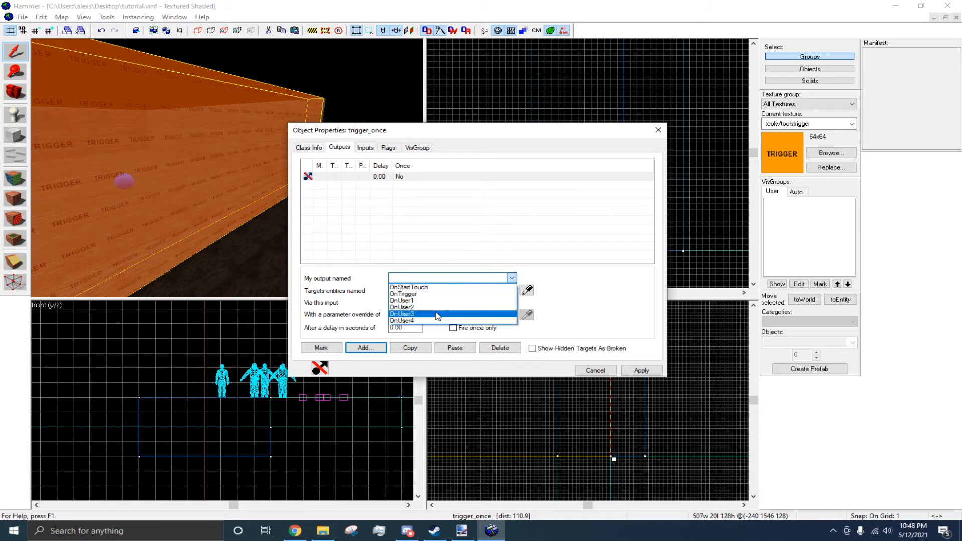
left_click(403, 294)
left_click(246, 238)
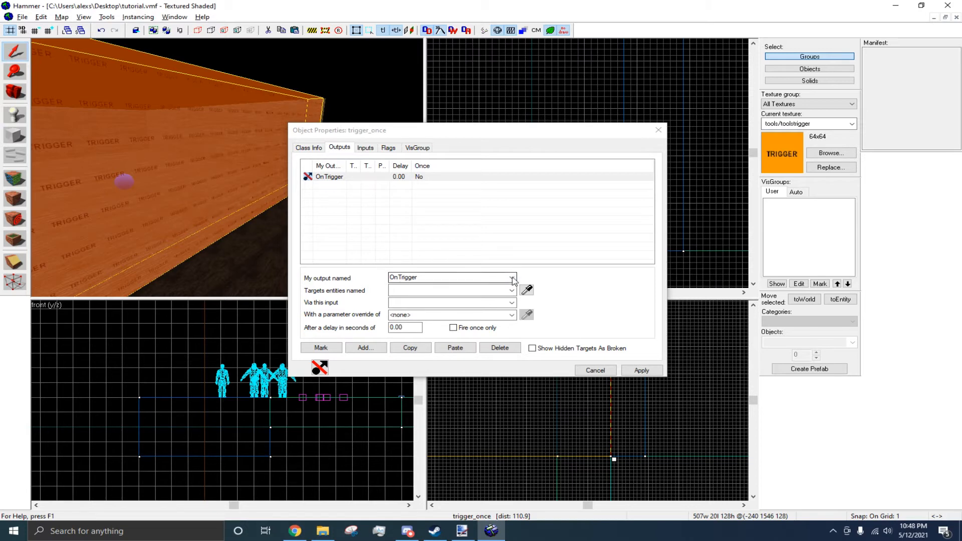
left_click(471, 279)
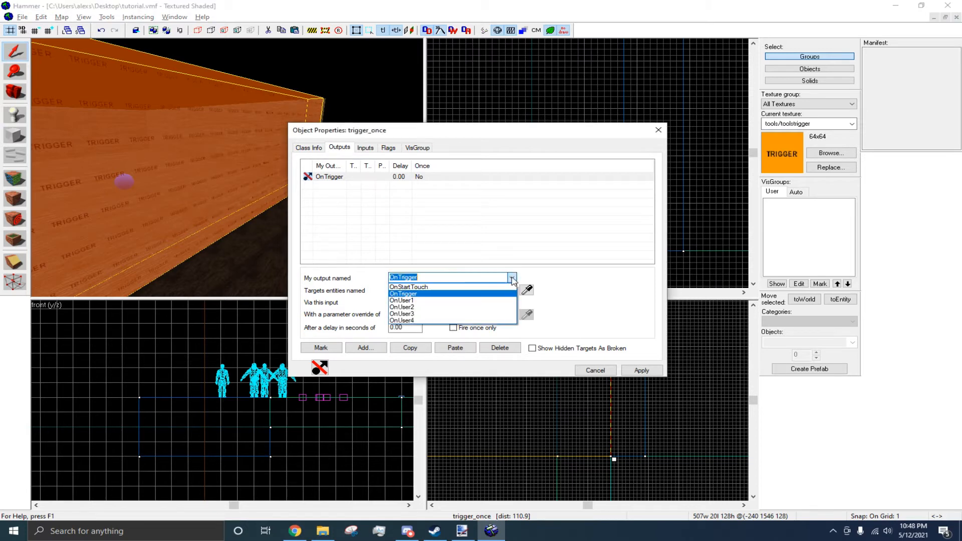
left_click(473, 294)
left_click(237, 249)
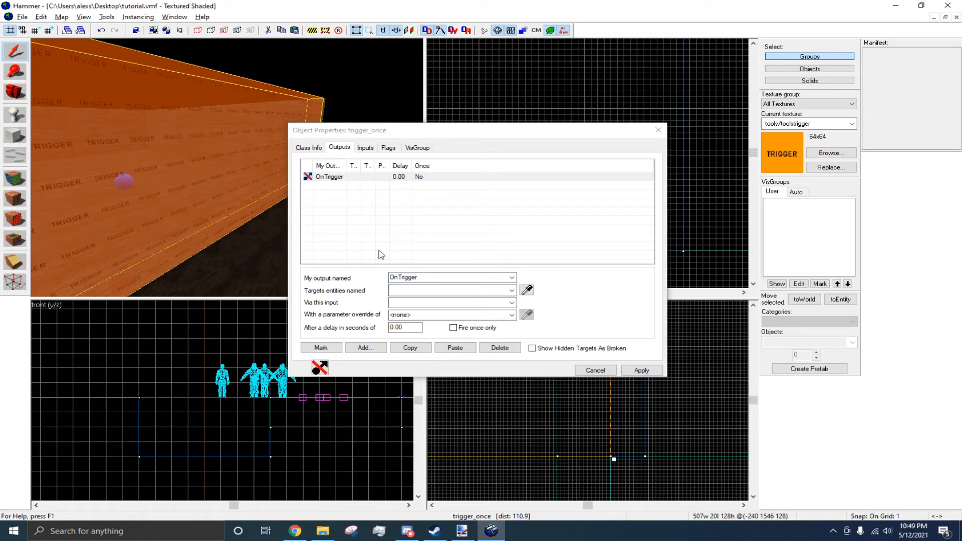
Set the OnTrigger output's target entity to citizen.
left_click(511, 290)
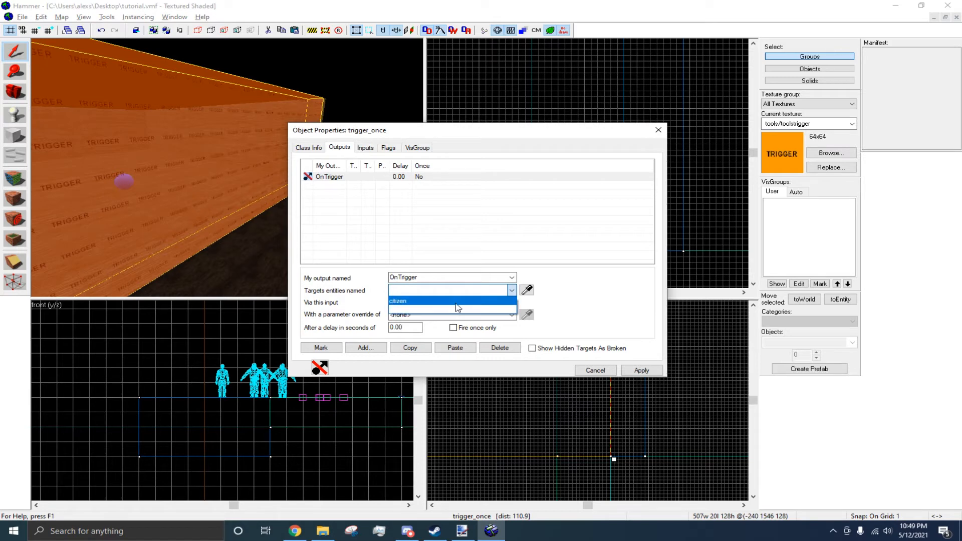
left_click(457, 303)
left_click(512, 291)
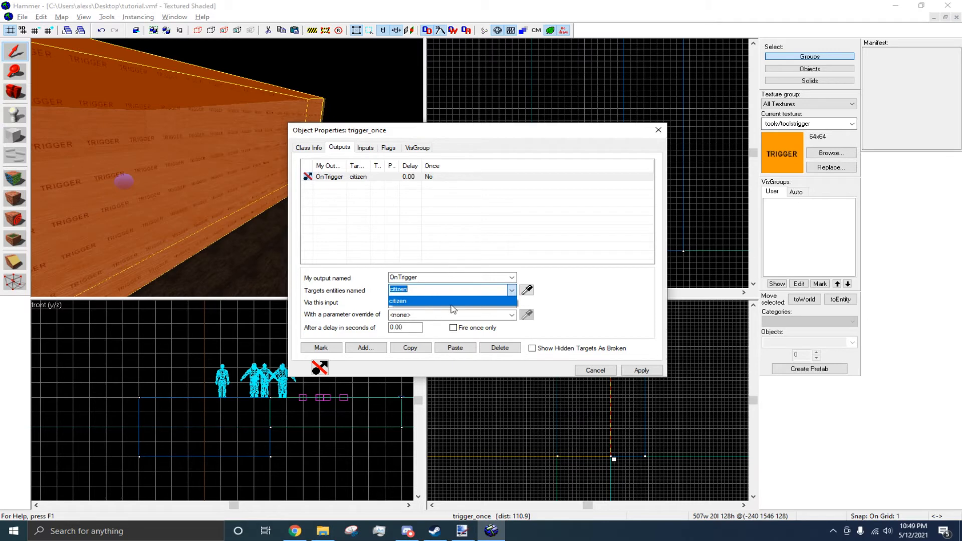
left_click(512, 291)
Browse the inputs available for the citizen target and set the output's input to BecomeRagdoll.
left_click(511, 303)
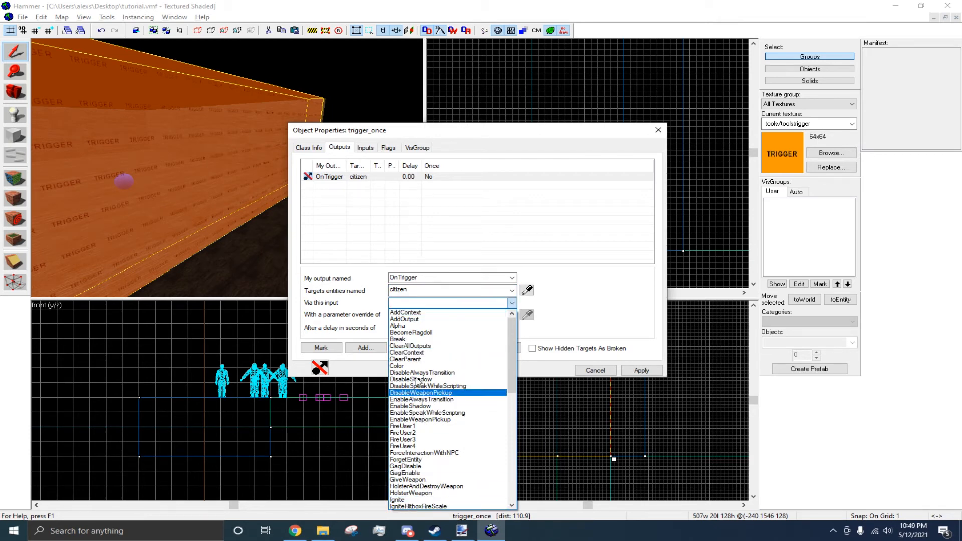
scroll(410, 336, "down", 1)
scroll(409, 335, "down", 3)
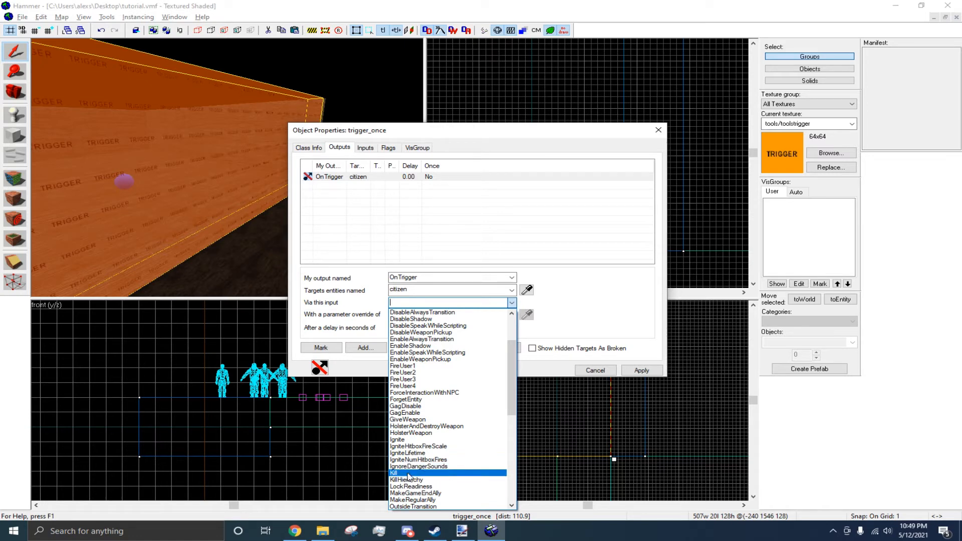
scroll(409, 476, "down", 3)
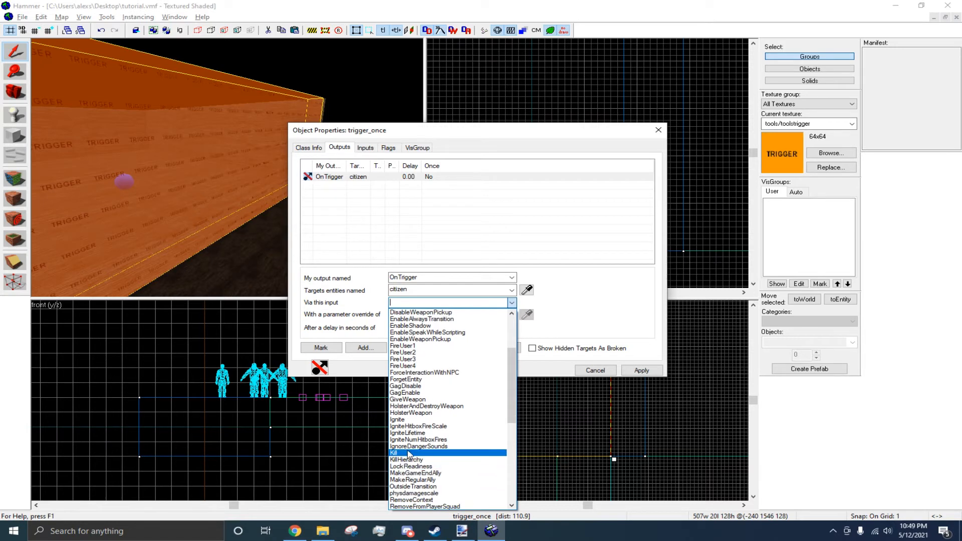
scroll(409, 454, "down", 2)
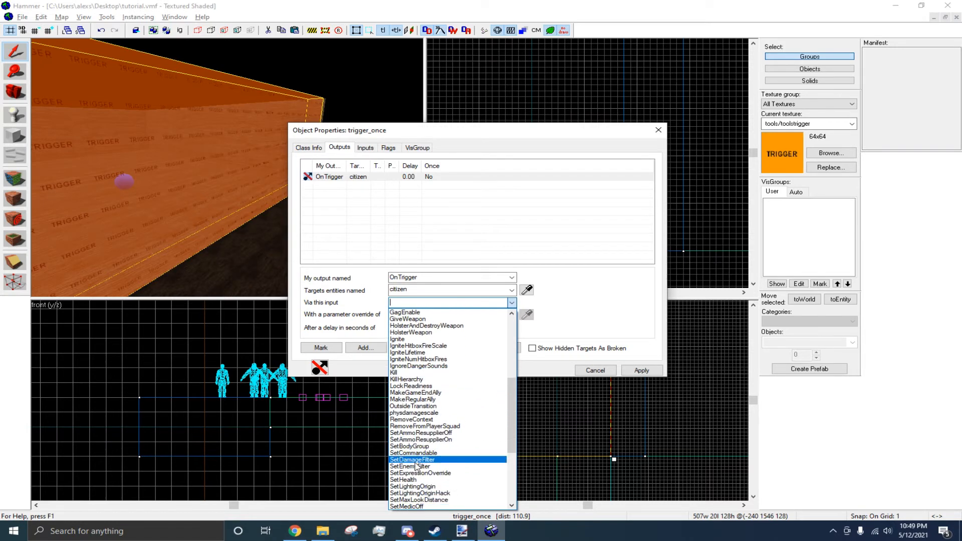
scroll(401, 482, "down", 2)
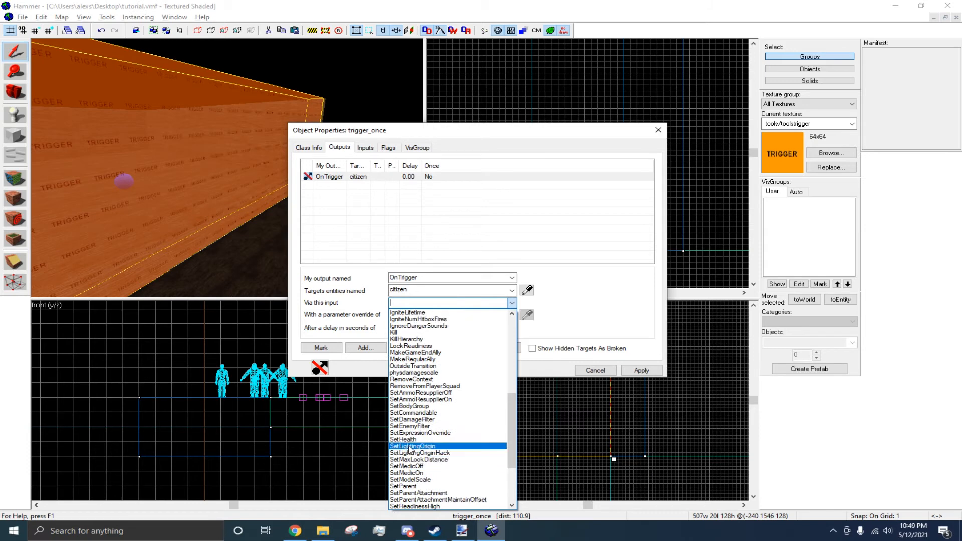
scroll(410, 443, "up", 10)
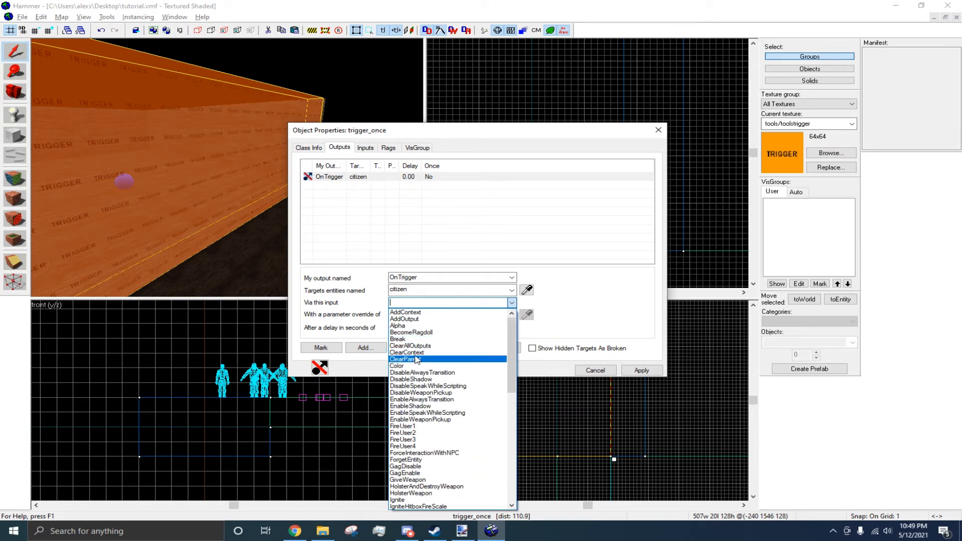
left_click(409, 333)
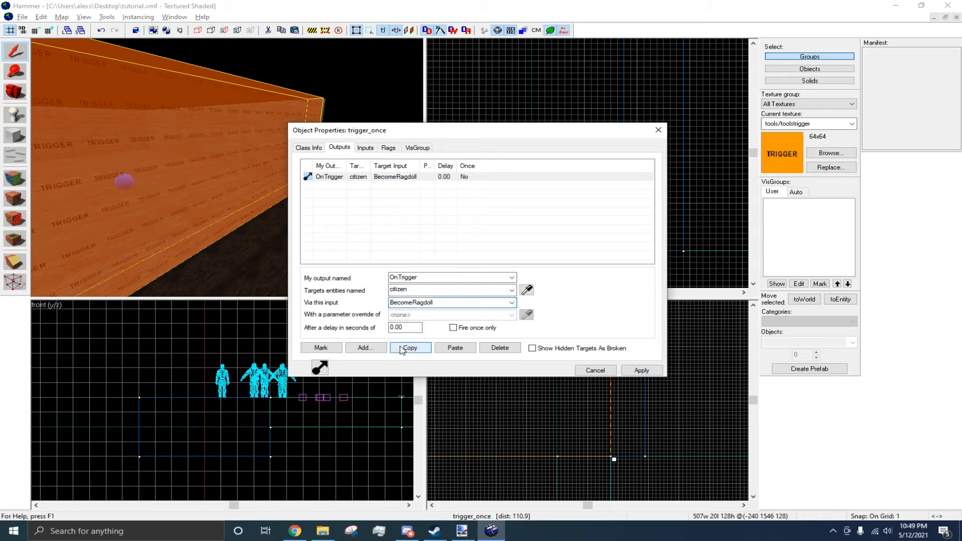
Duplicate the OnTrigger output and set the copy's target input to SetHealth.
left_click(449, 348)
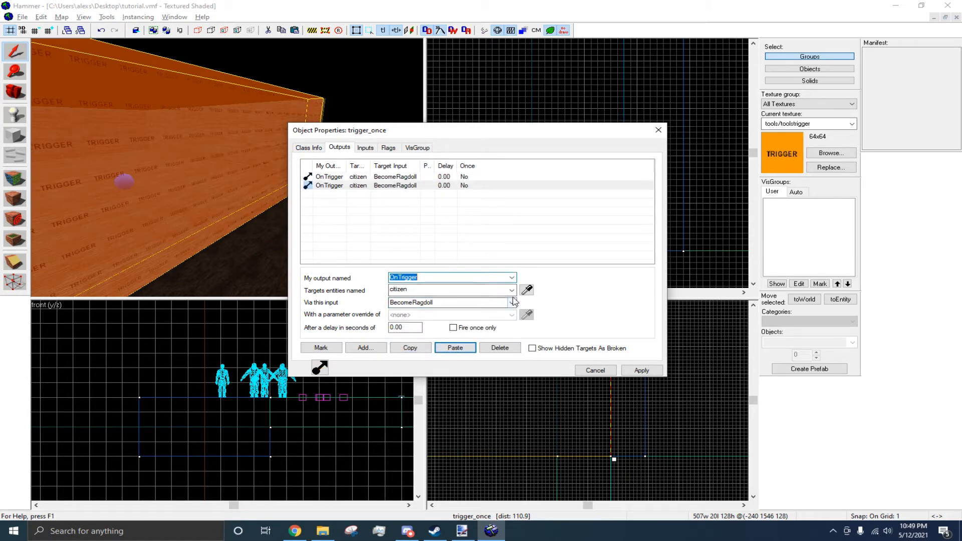
left_click(511, 302)
scroll(444, 397, "down", 5)
scroll(423, 346, "up", 2)
scroll(420, 363, "down", 2)
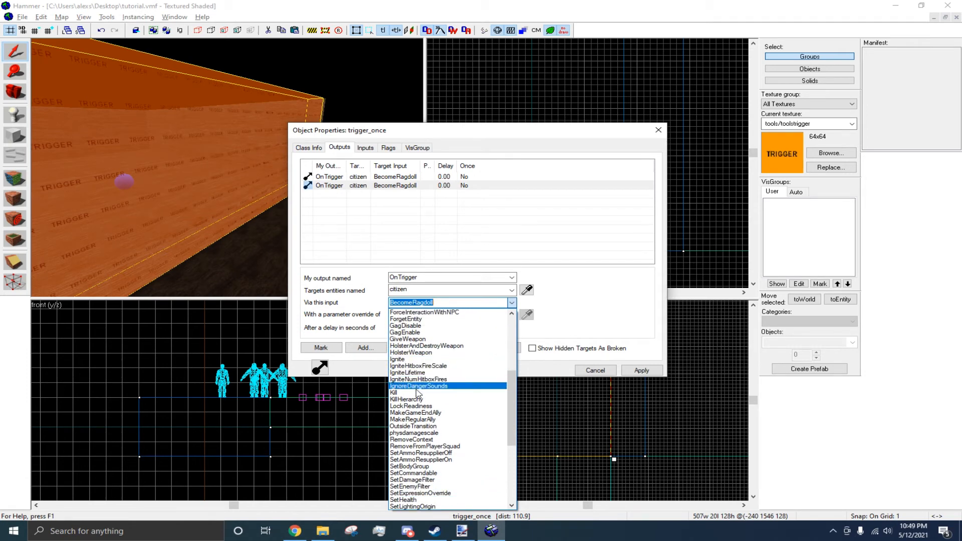
left_click(415, 499)
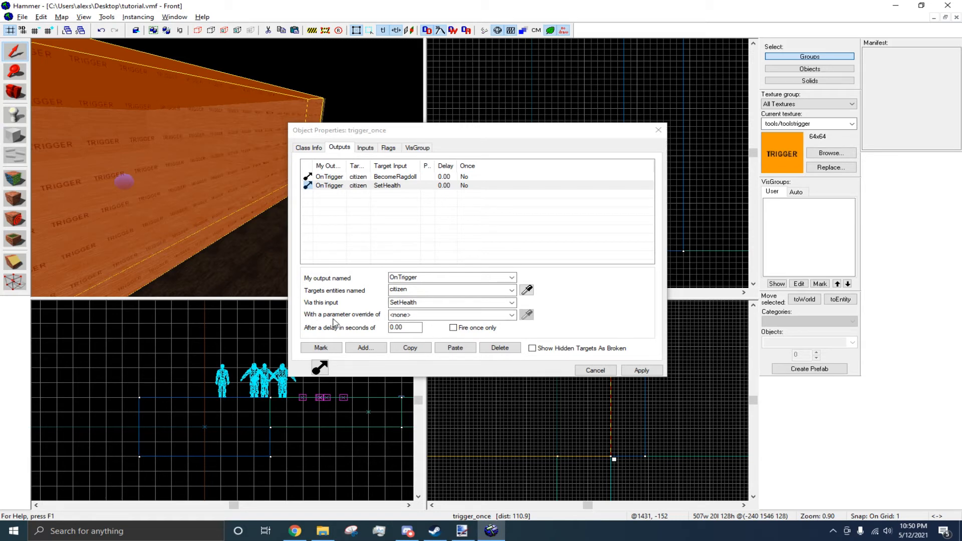
Compare the parameter override of both outputs and set the SetHealth output's override to 1000.
left_click(423, 315)
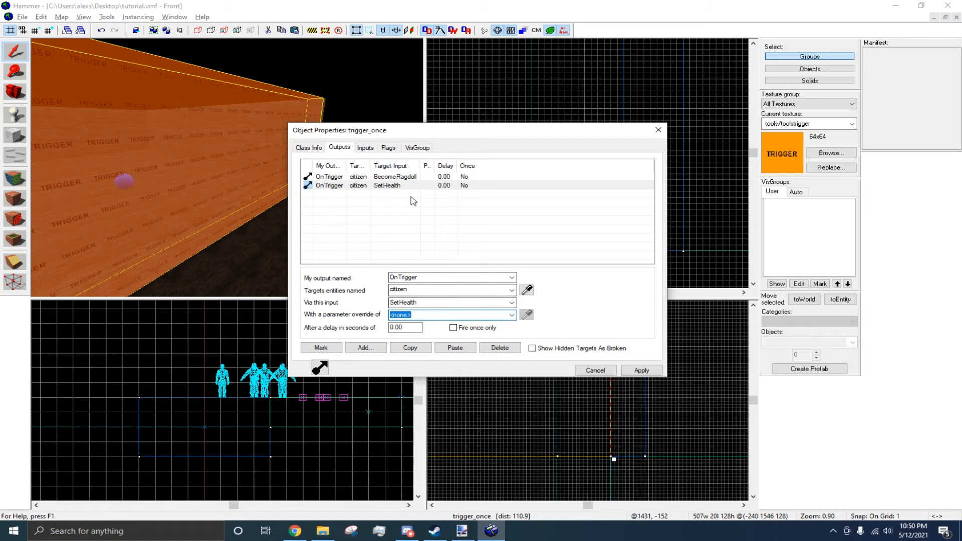
left_click(397, 177)
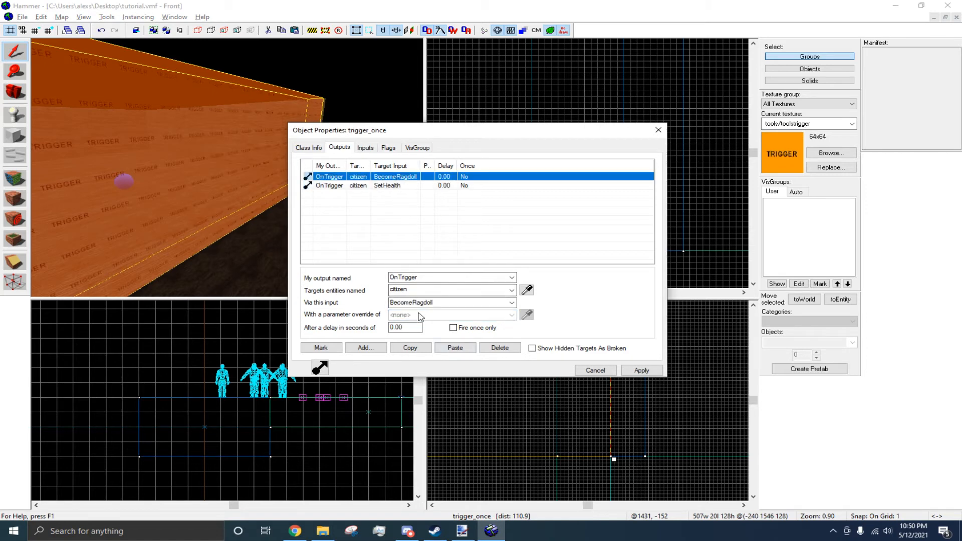
left_click(388, 187)
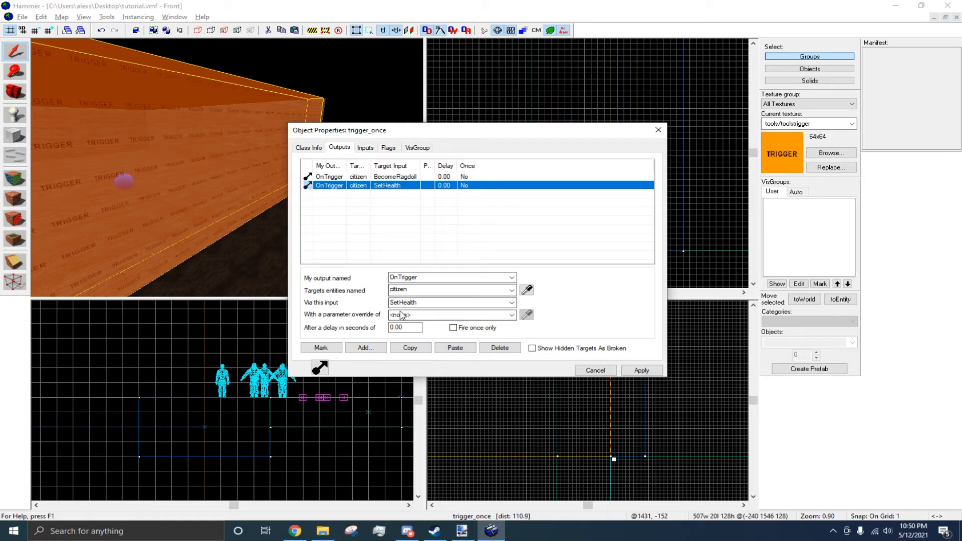
left_click(424, 320)
type("10-00")
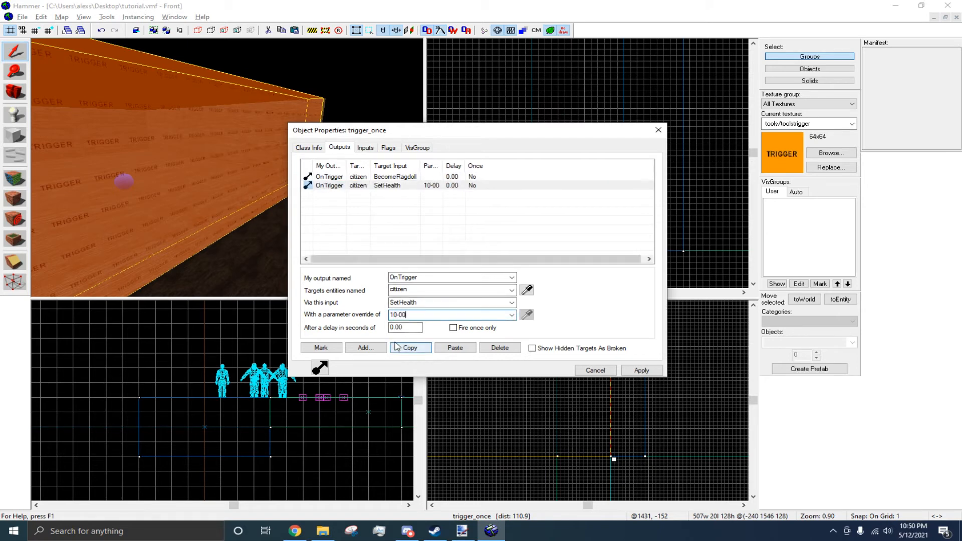
type("0")
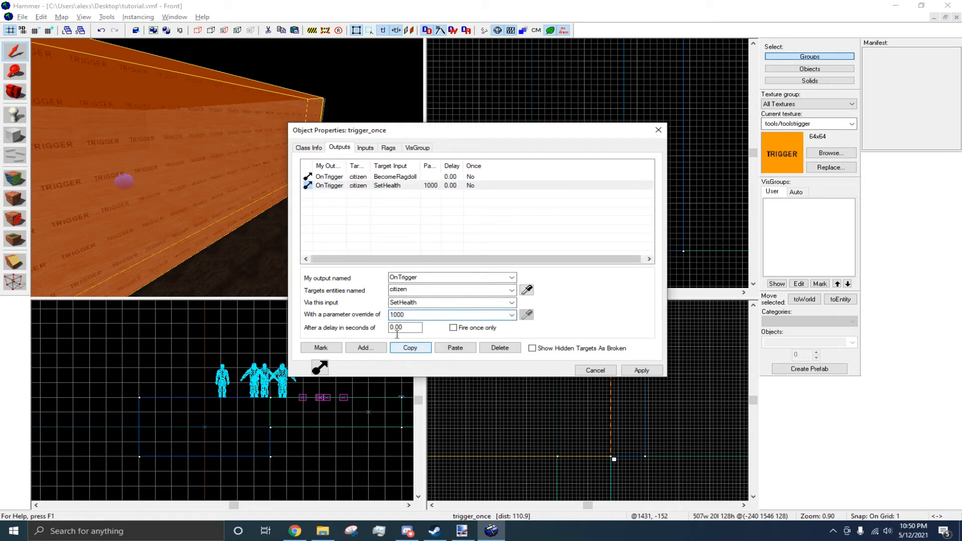
Delete the SetHealth output, apply the trigger_once properties and close them.
type("zws")
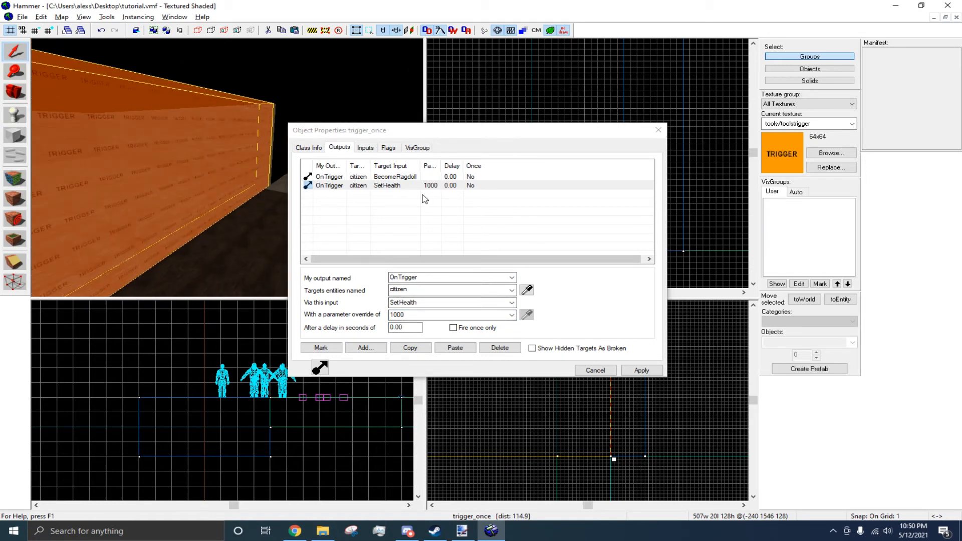
left_click(490, 350)
key("z")
key("z")
left_click(640, 371)
left_click(608, 373)
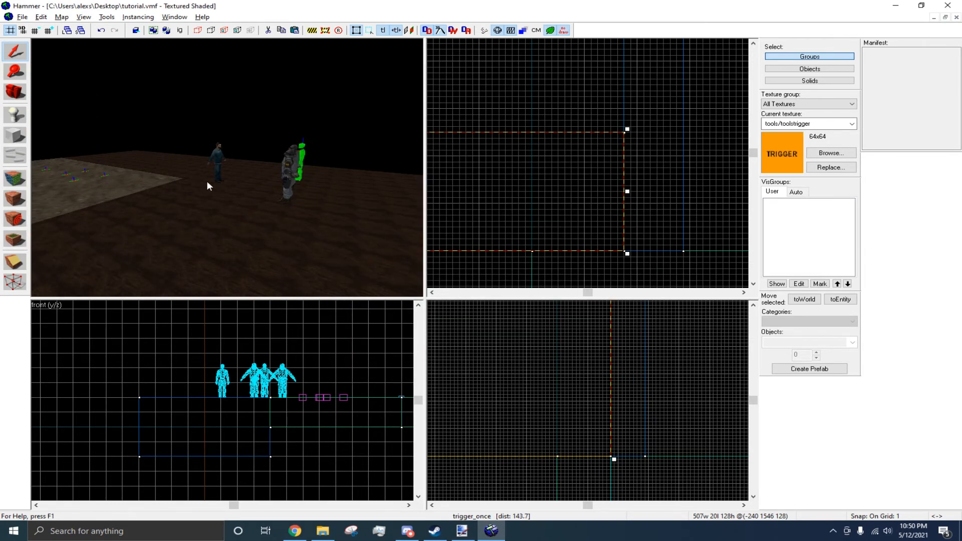
Inspect the trigger and NPC placement in the 3D view, then compile the map and run it in Garry's Mod.
key("z")
key("w")
key("s")
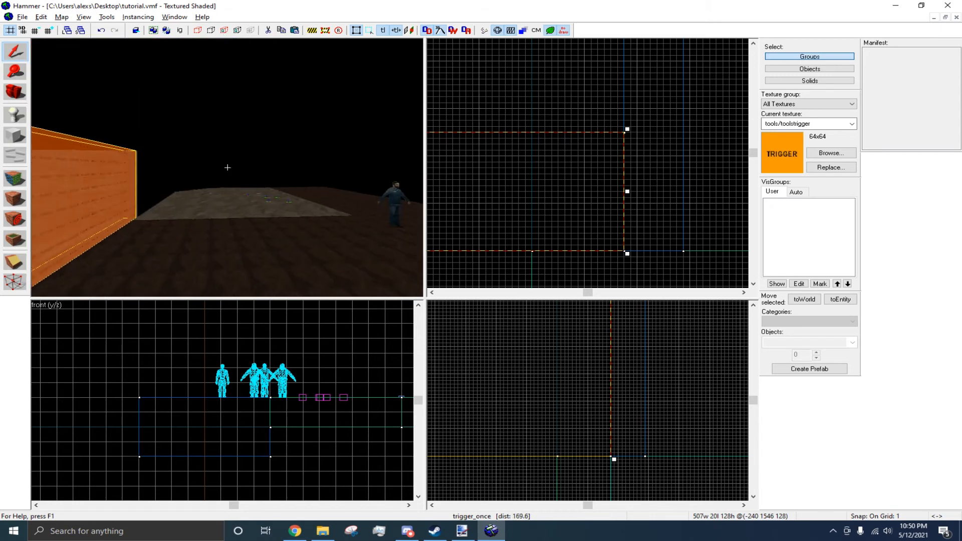
key("w")
key("w")
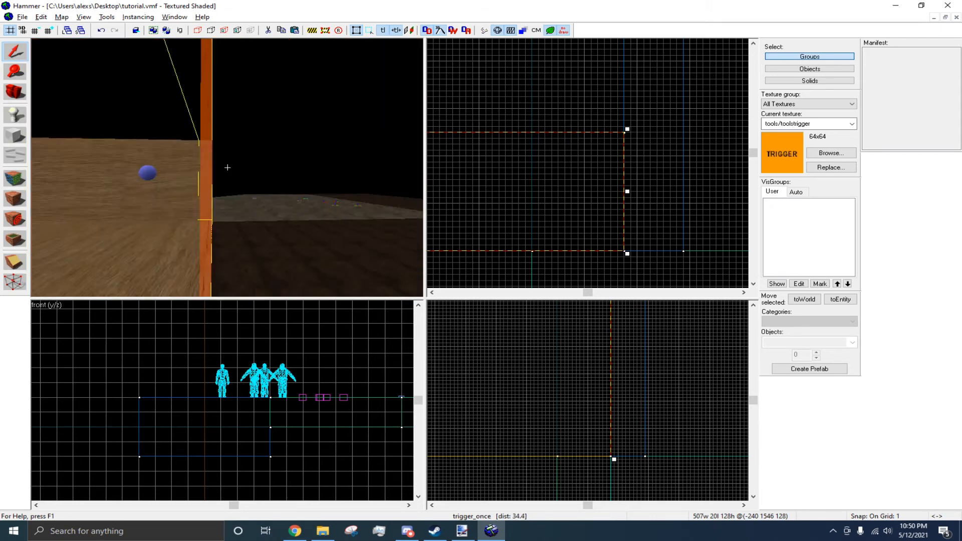
key("w")
key("F9")
left_click(489, 355)
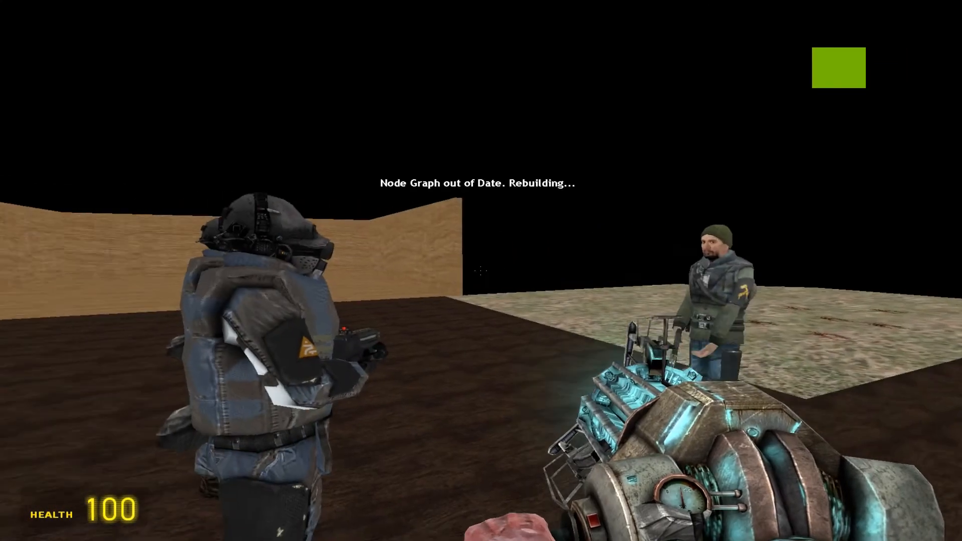
Walk through the trigger area beside the wooden wall and check how the citizen NPC reacts.
key("w")
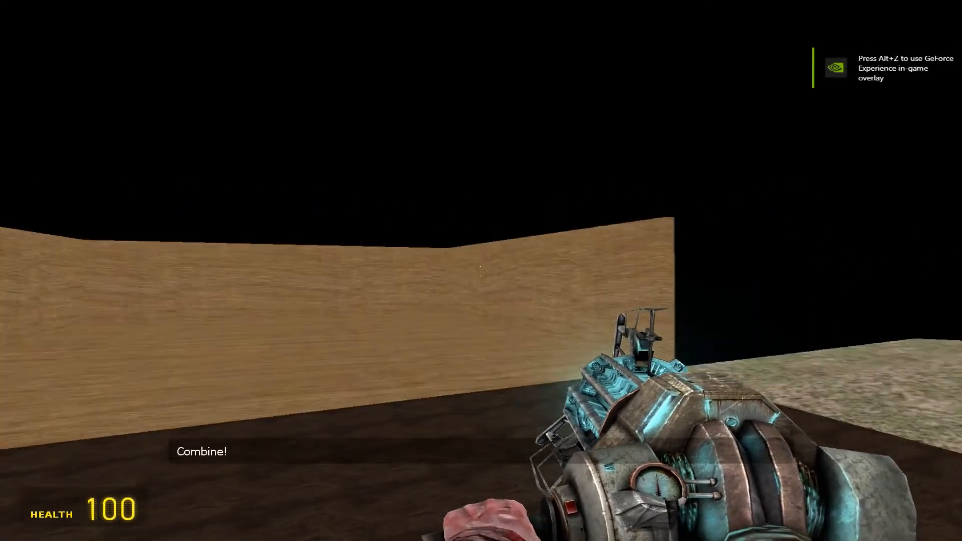
key("s")
key("s")
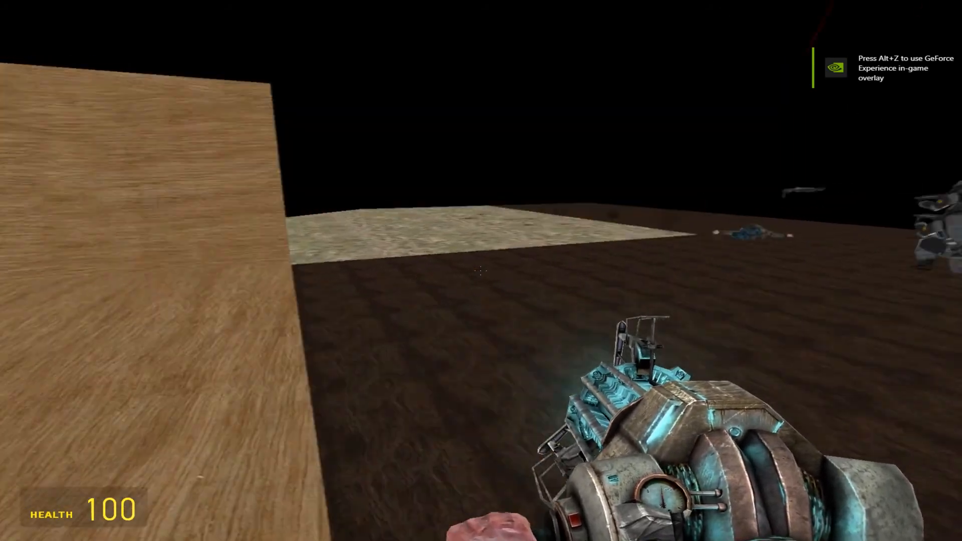
key("w")
left_click(481, 270)
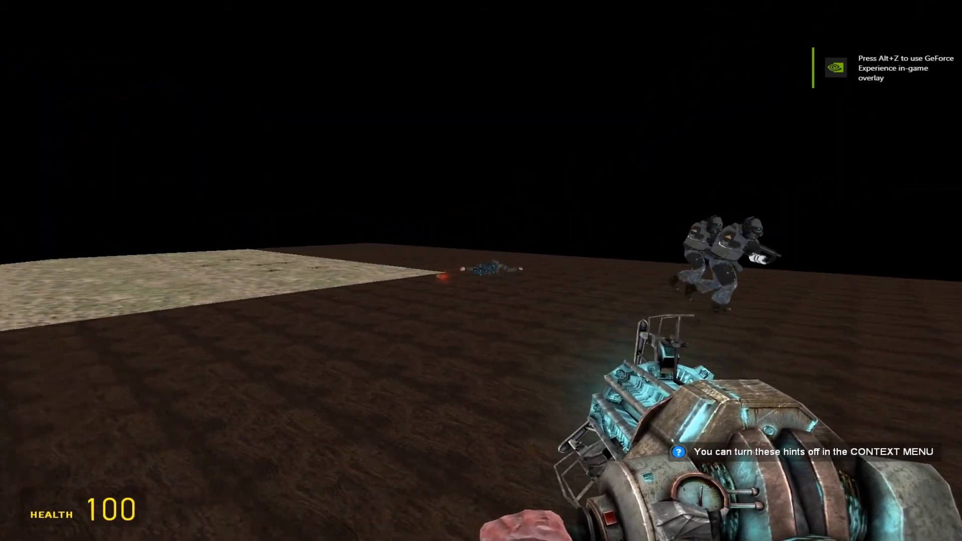
Reset the map with the admin Clean Up Everything command, walk through the trigger and grab the citizen's body with the physics gun.
key("q")
left_click(718, 35)
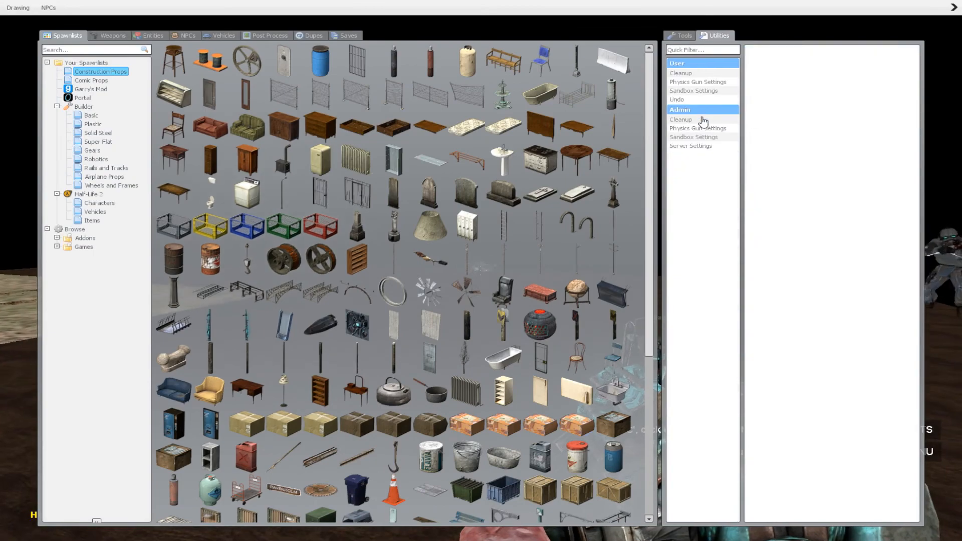
left_click(787, 80)
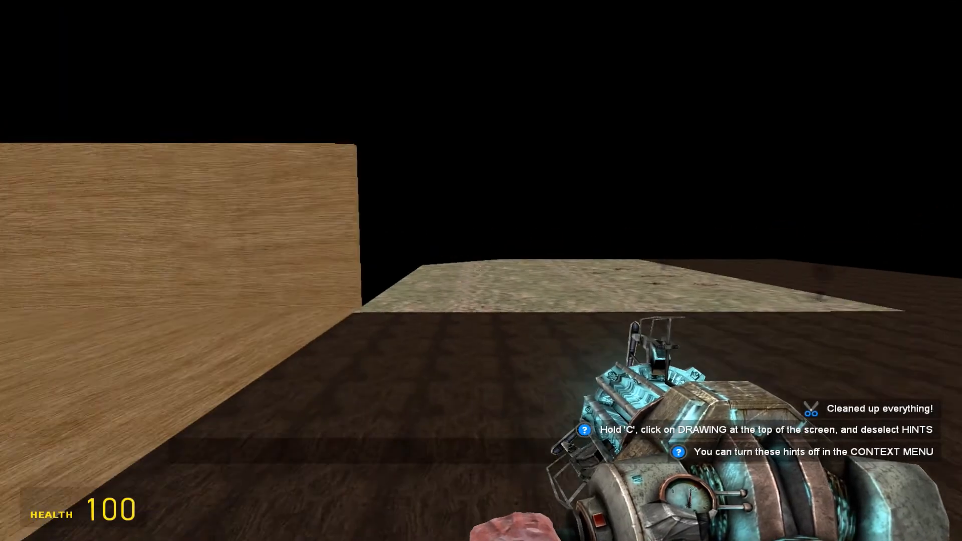
key("w")
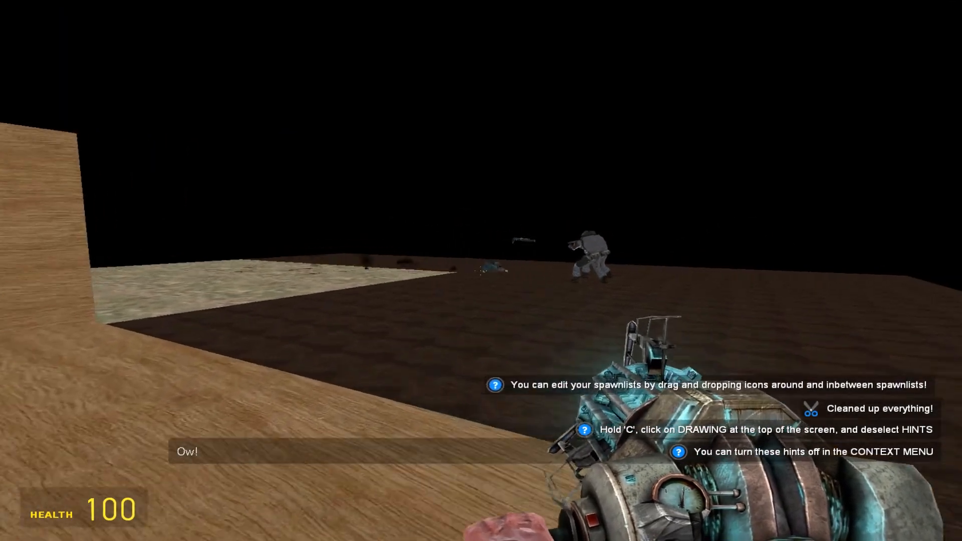
key("w")
left_click(481, 271)
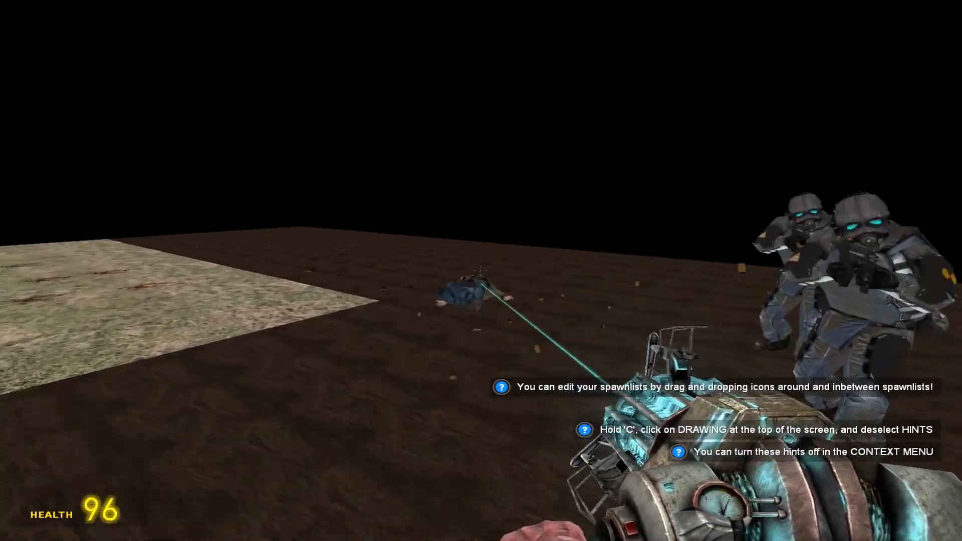
Clean up everything once more, retest the trigger's effect on the citizen, and return to Hammer.
key("q")
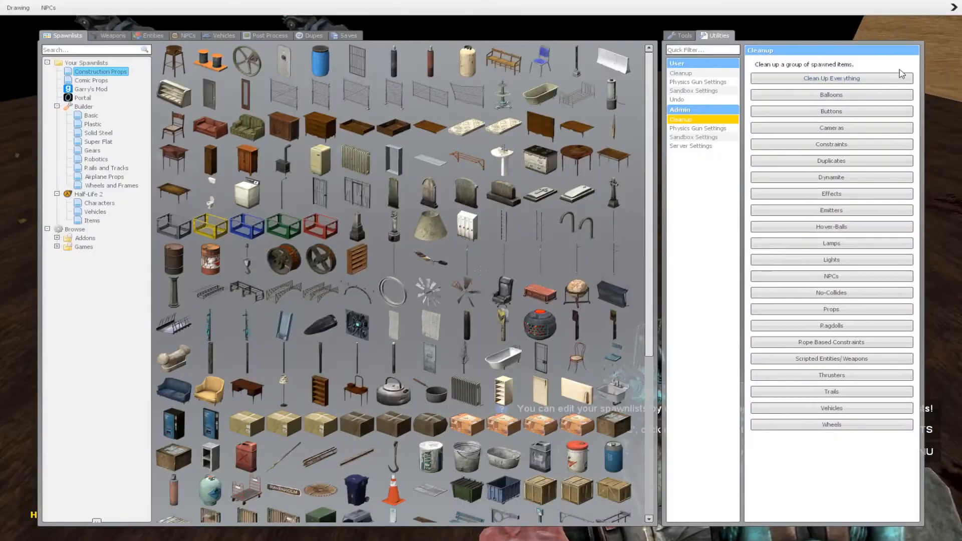
left_click(846, 78)
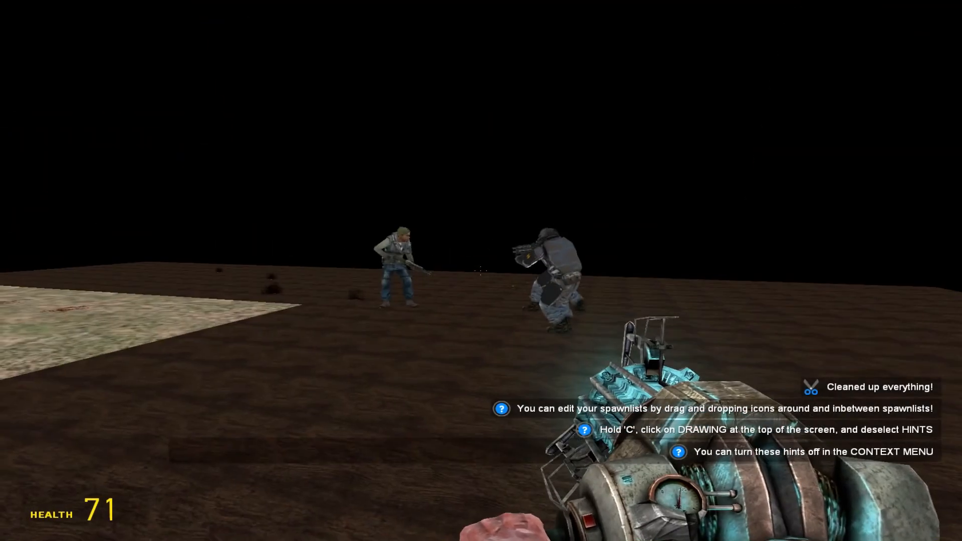
key("s")
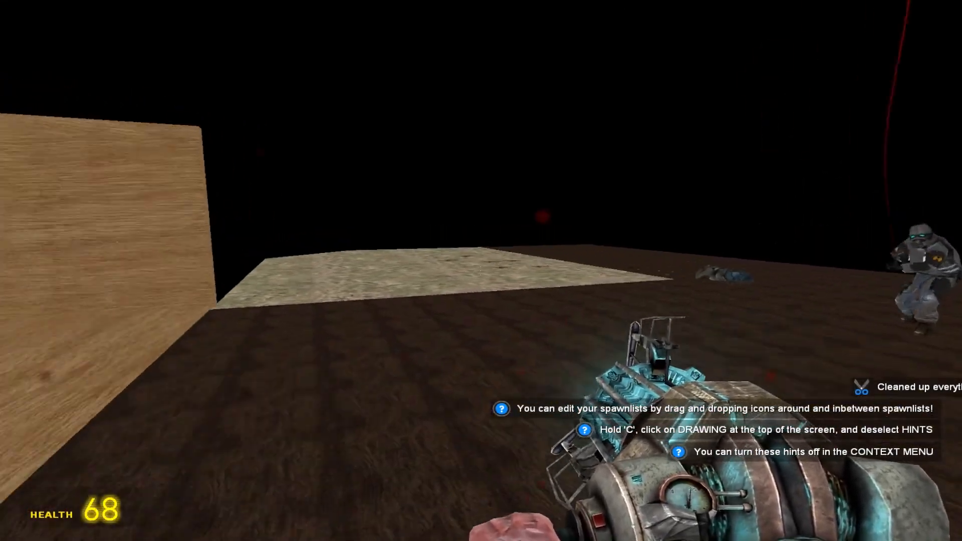
key("w")
key("d")
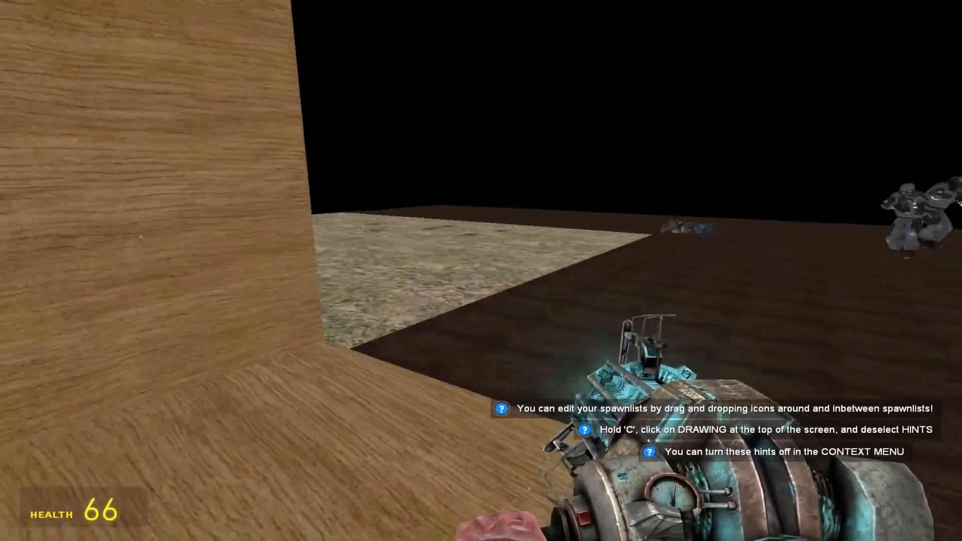
key("w")
left_click(481, 271)
key("w")
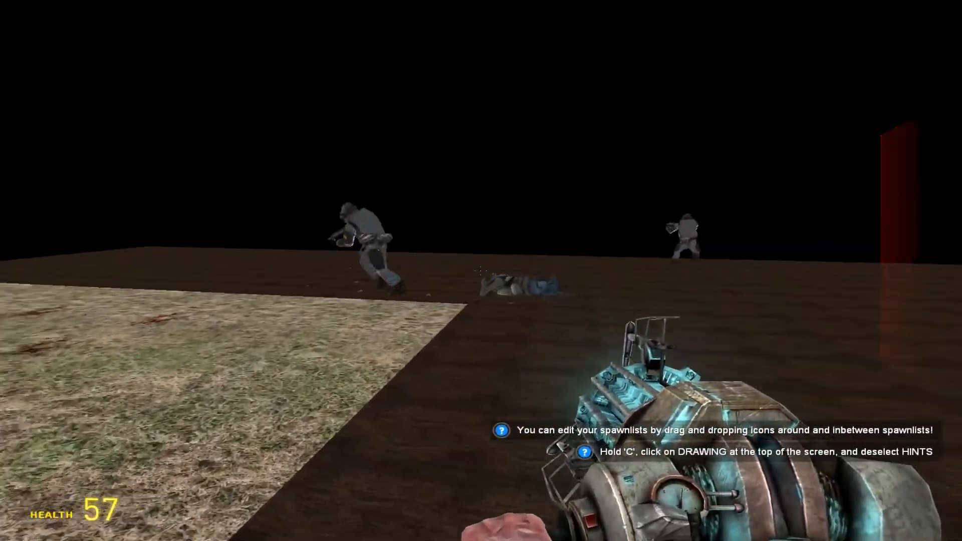
key("q")
left_click(481, 271)
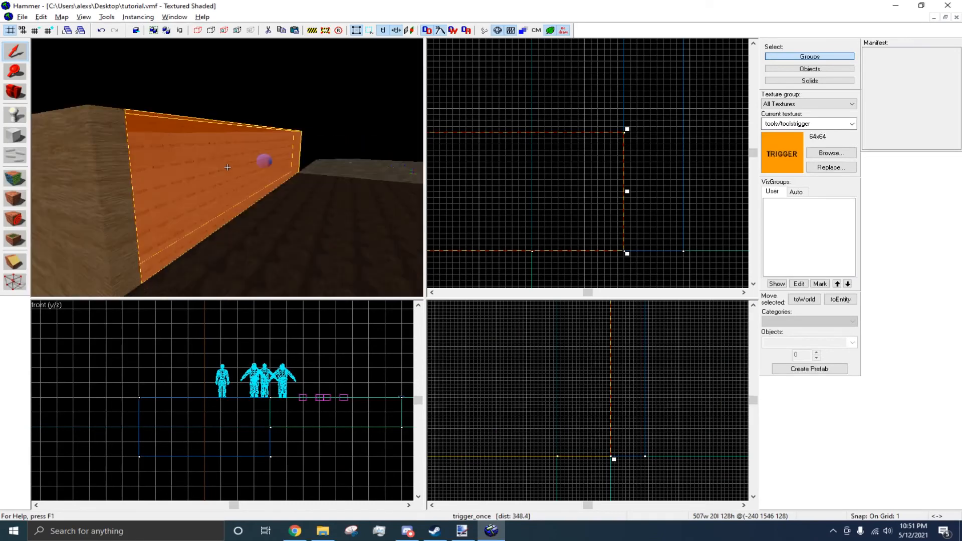
Open the citizen NPC's properties, check its Name value, and close them without changes.
key("w")
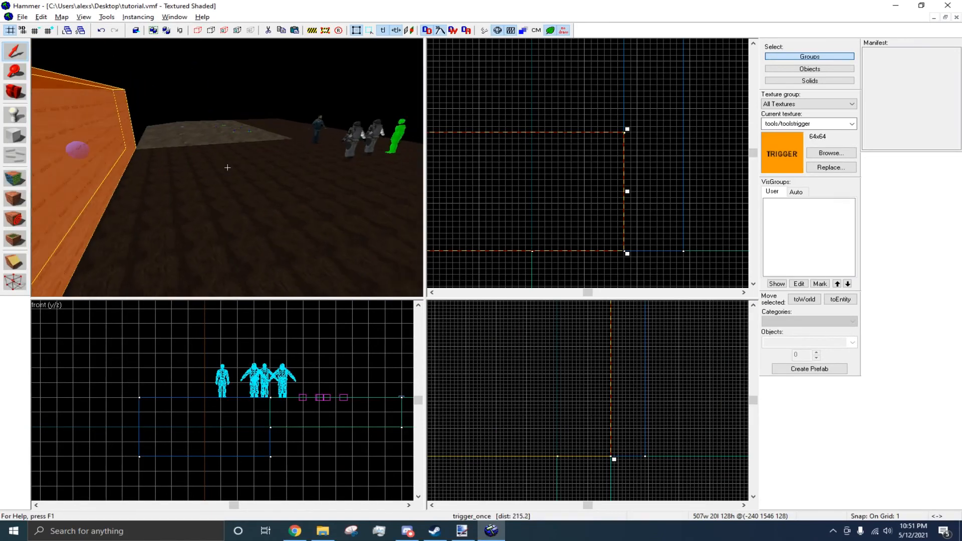
key("w")
double_click(227, 167)
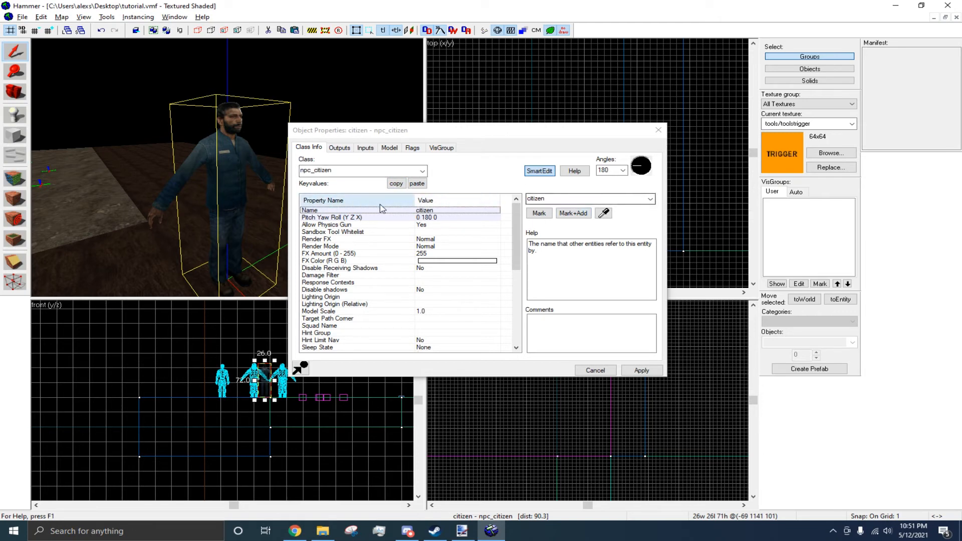
left_click(537, 202)
left_click(595, 371)
key("z")
key("s")
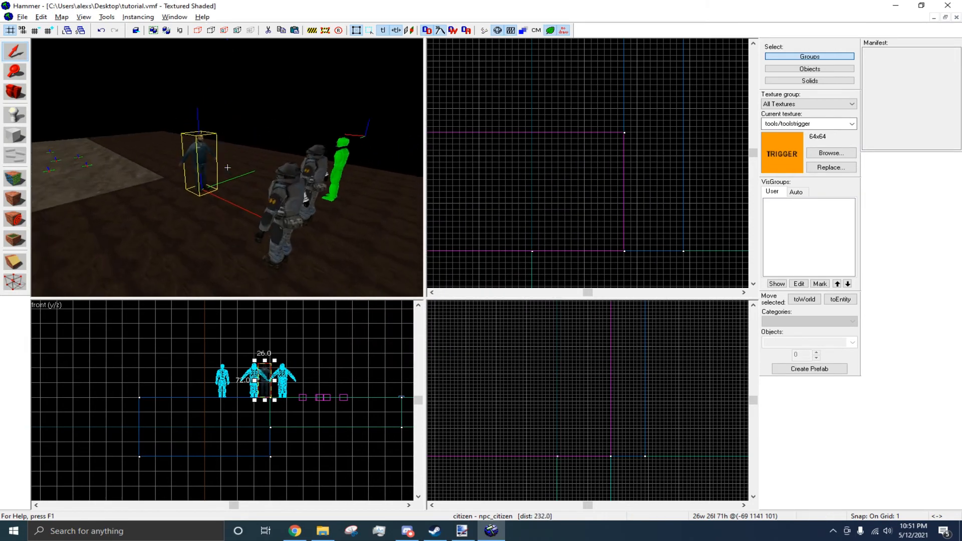
Review the outputs of the trigger_once brush by the wall, and close its properties.
key("w")
key("z")
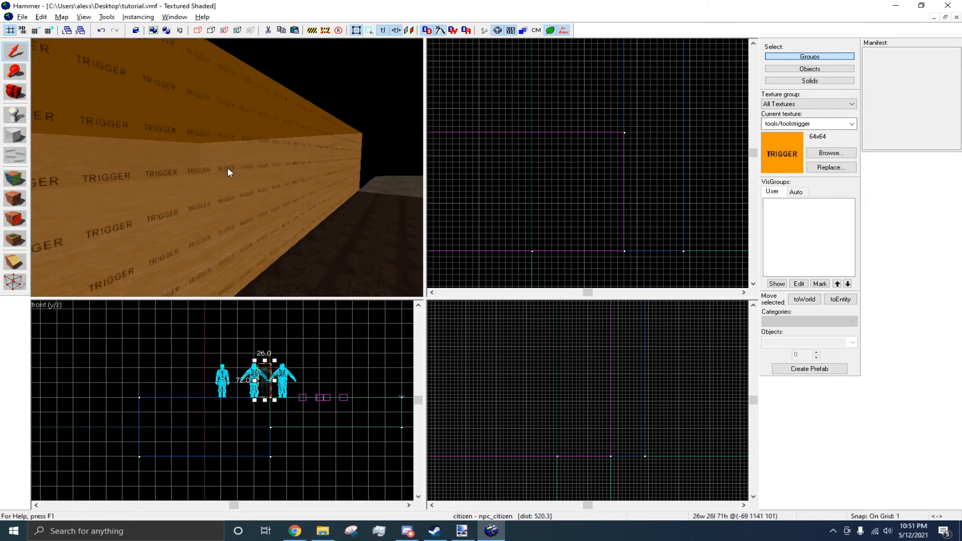
double_click(228, 167)
left_click(339, 148)
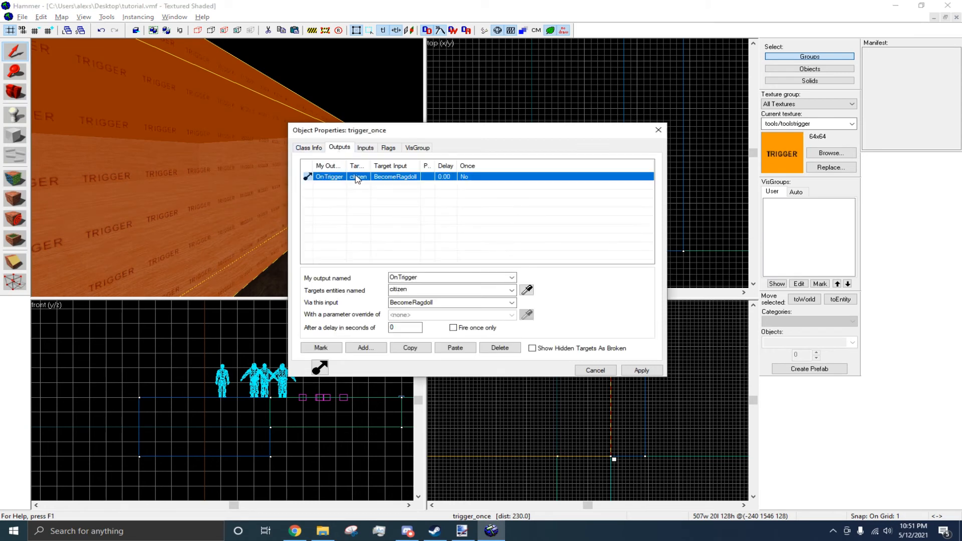
left_click(659, 130)
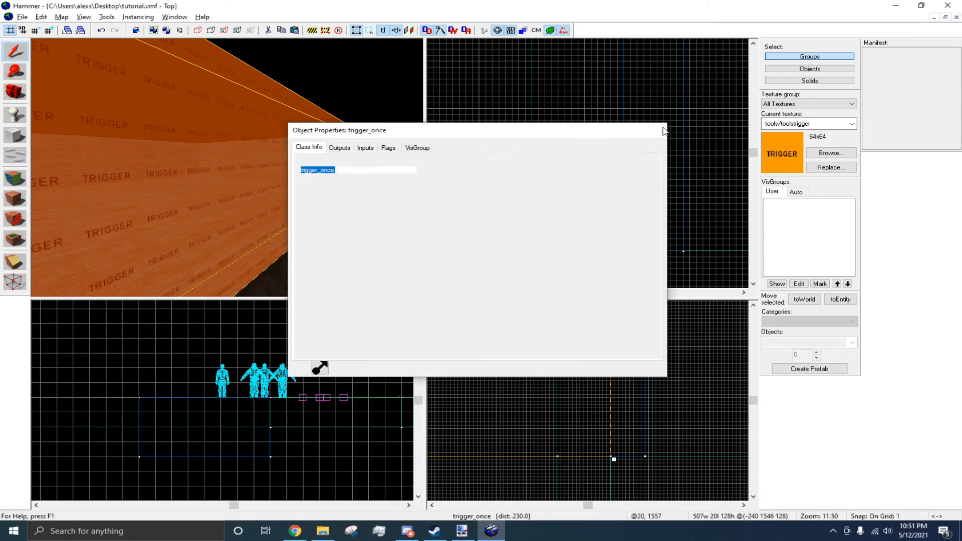
Add a new output to the Combine soldier (npc_combine_s) near the citizen, with OnDeath as its output name.
key("z")
key("w")
key("w")
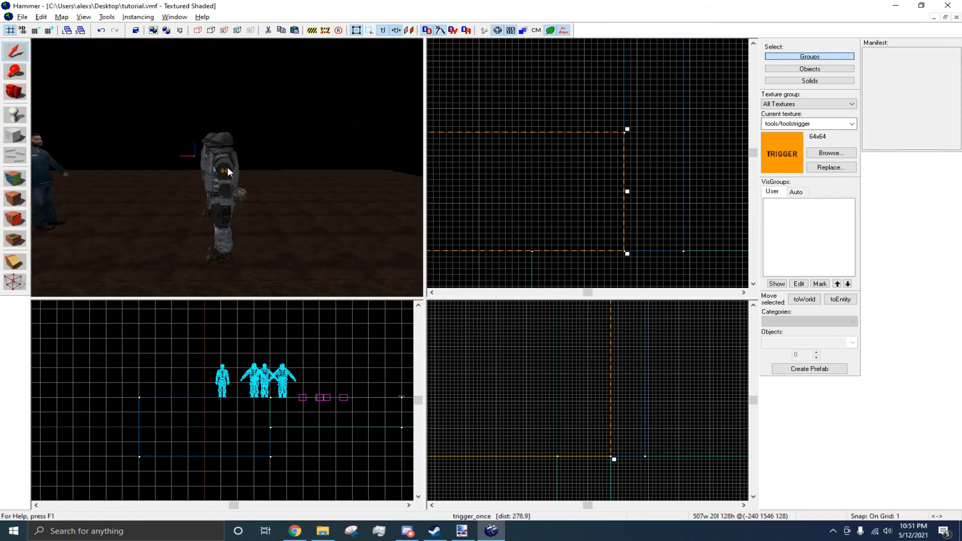
double_click(228, 167)
key("z")
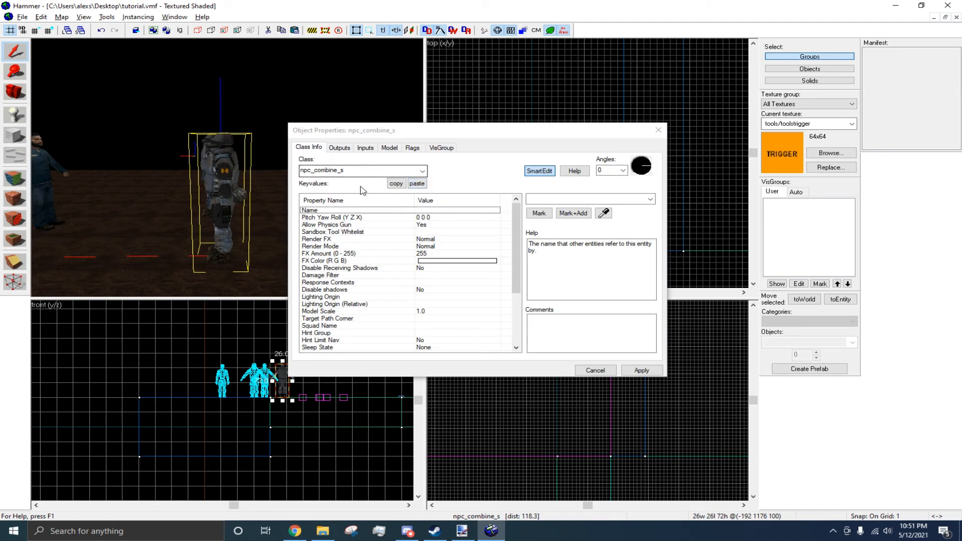
left_click(339, 147)
left_click(365, 348)
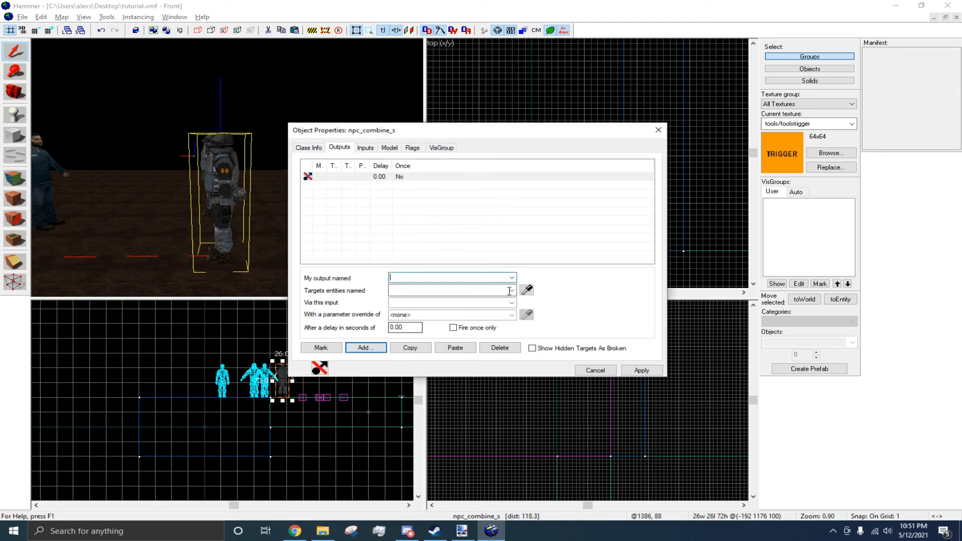
left_click(512, 278)
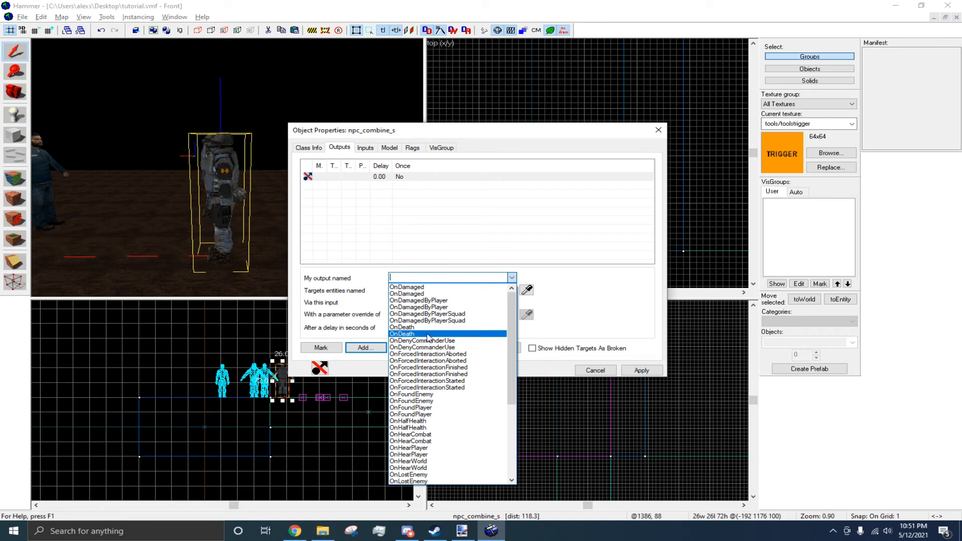
scroll(429, 392, "down", 5)
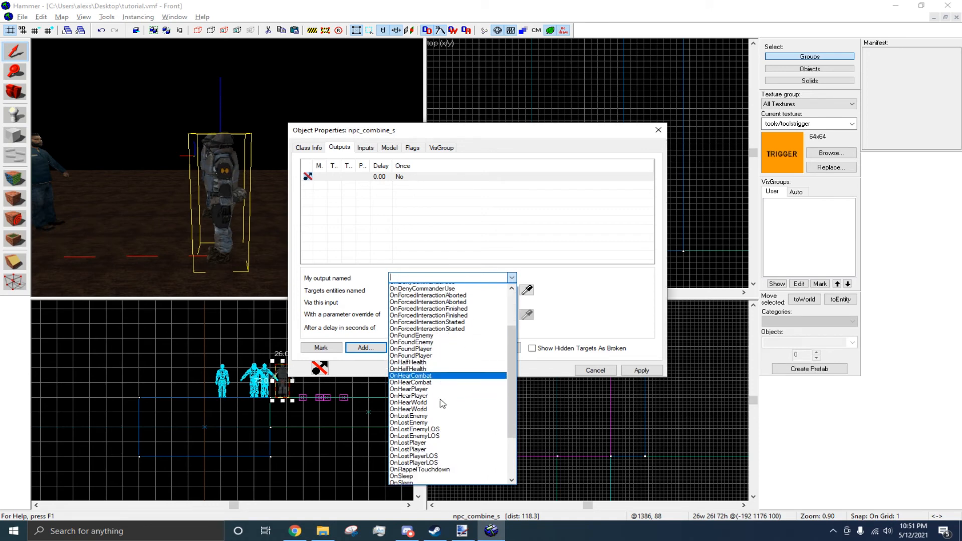
scroll(417, 458, "down", 1)
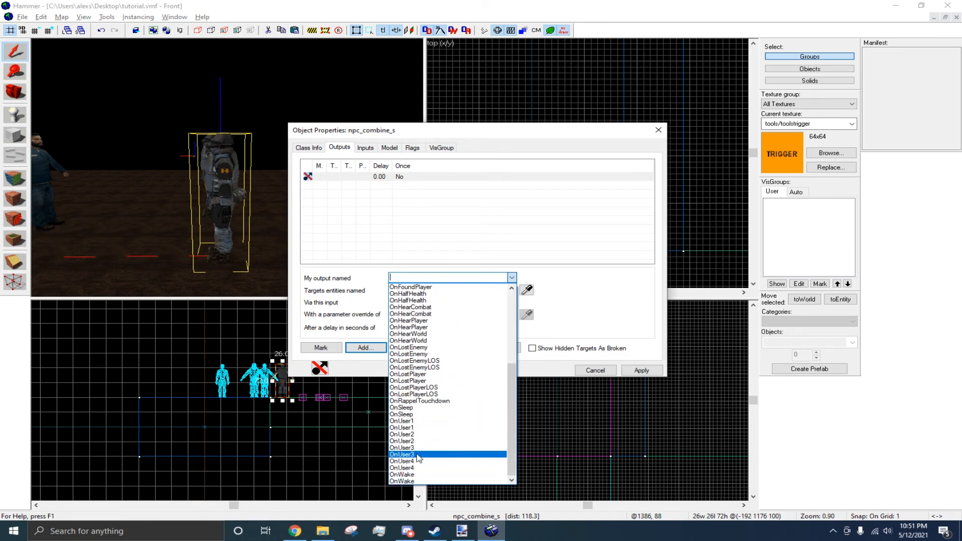
scroll(419, 401, "up", 6)
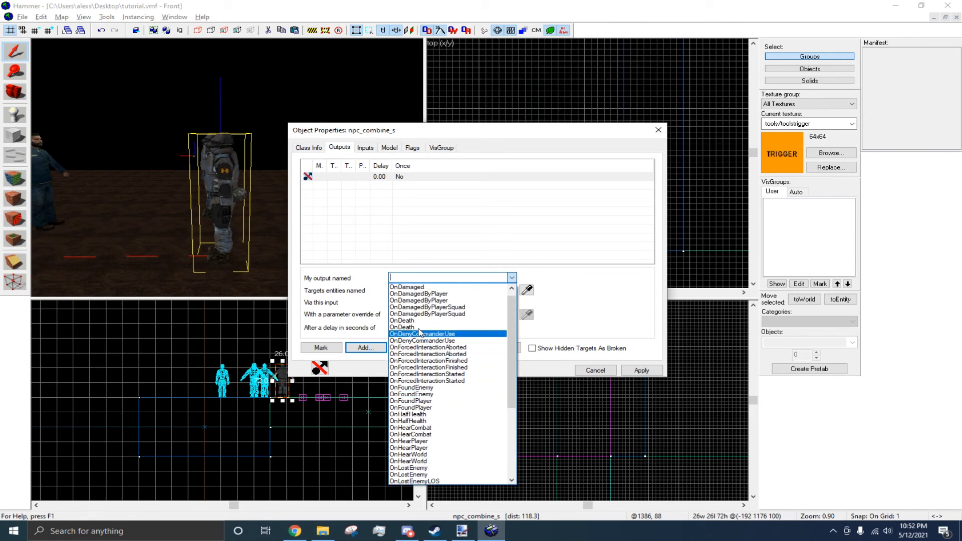
left_click(419, 326)
left_click(232, 216)
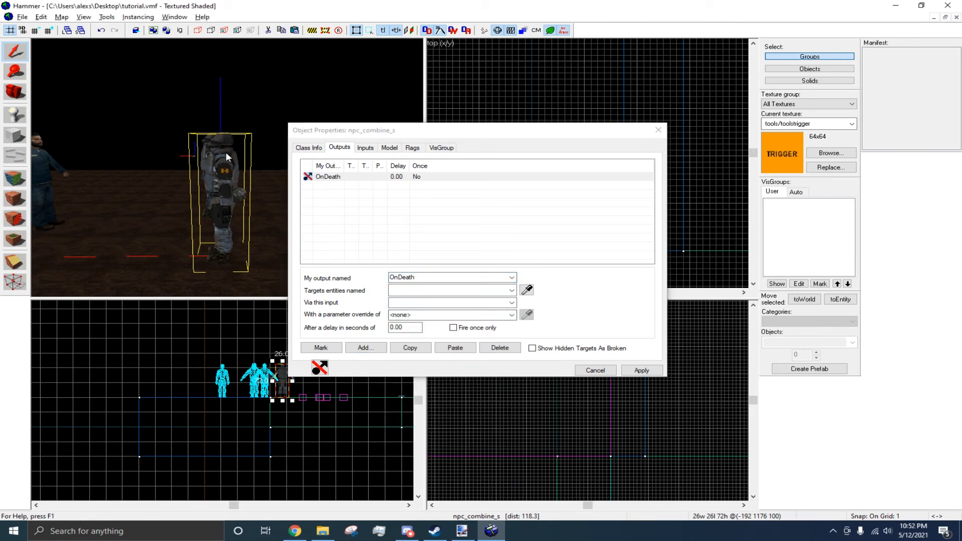
Target the Combine soldier's OnDeath output at citizen via the Ignite input, apply it and close the properties.
left_click(513, 290)
left_click(499, 302)
left_click(50, 181)
left_click(496, 303)
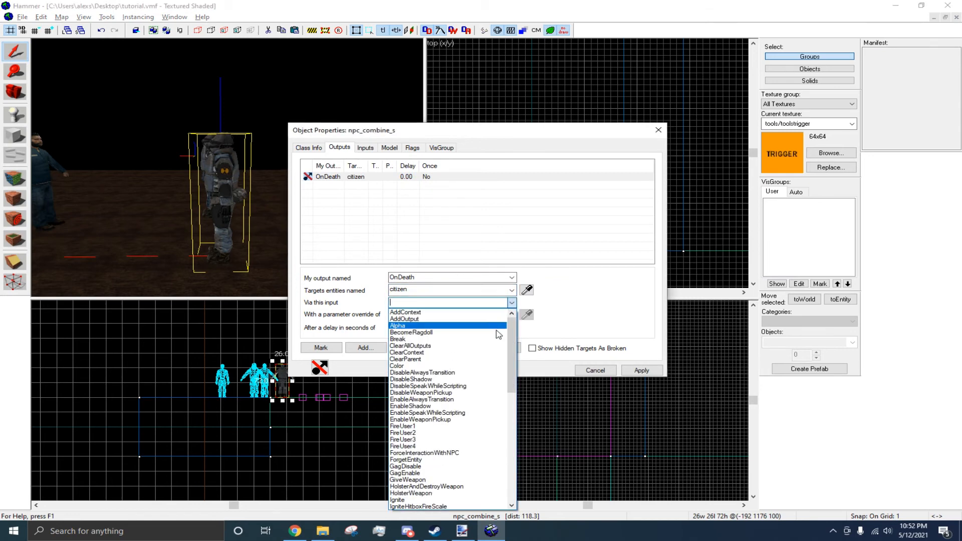
scroll(466, 401, "down", 1)
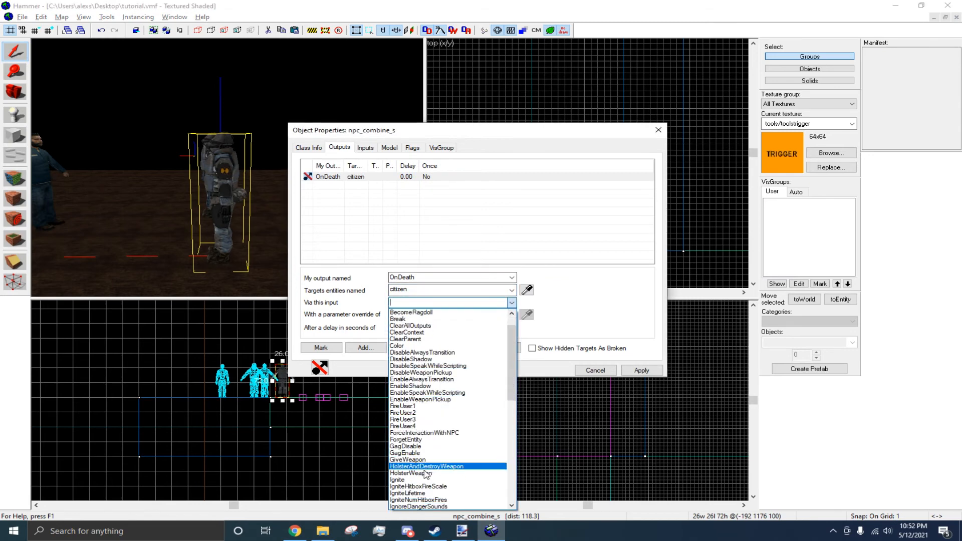
left_click(399, 479)
left_click(574, 428)
left_click(641, 370)
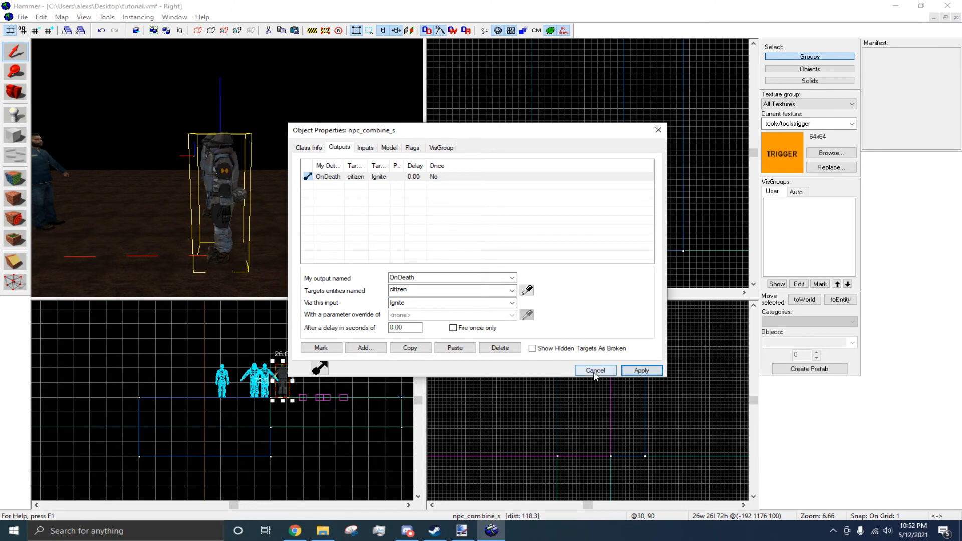
left_click(595, 370)
Select the citizen NPC, cycle its selection handles through the transform modes in the top view, and nudge it slightly.
key("s")
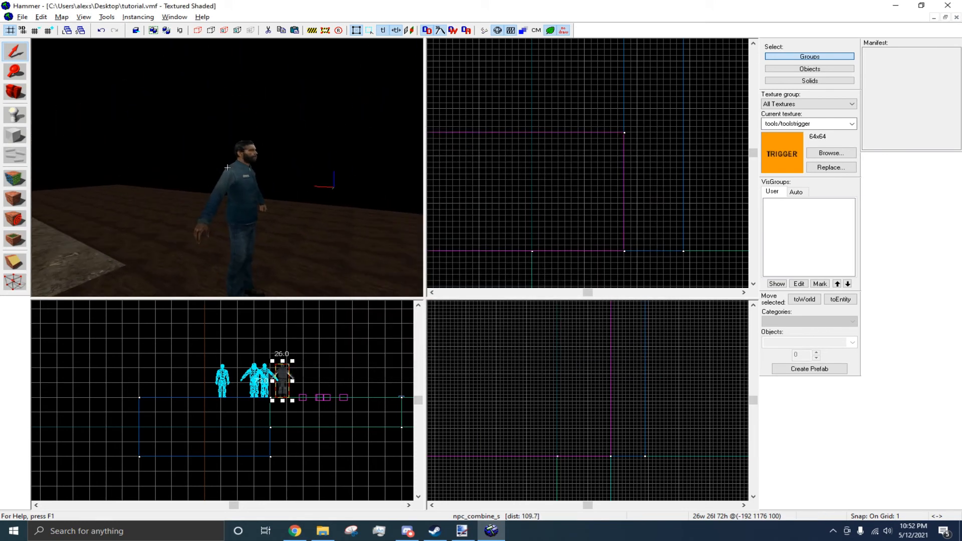
key("w")
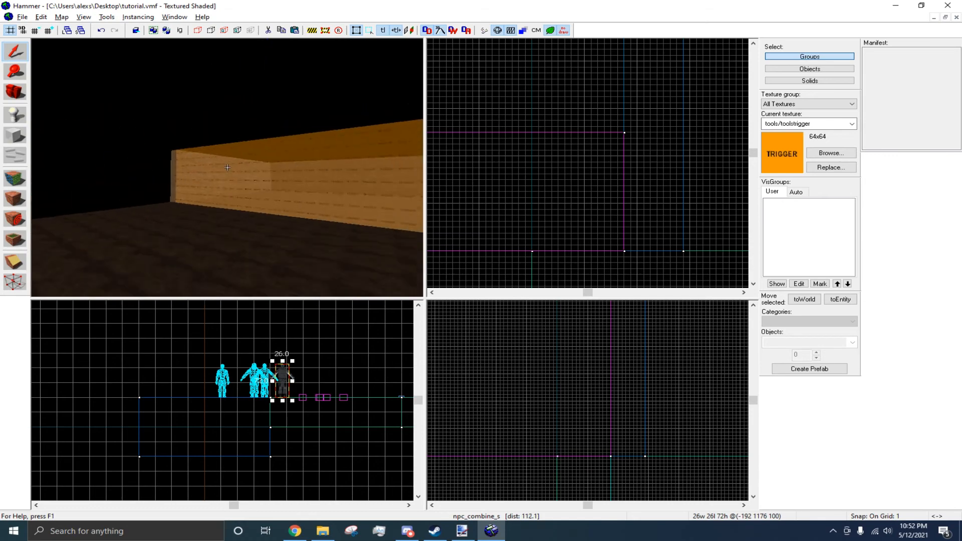
key("z")
left_click(213, 161)
scroll(546, 178, "down", 17)
middle_click_drag(532, 251, 546, 202)
scroll(546, 201, "up", 7)
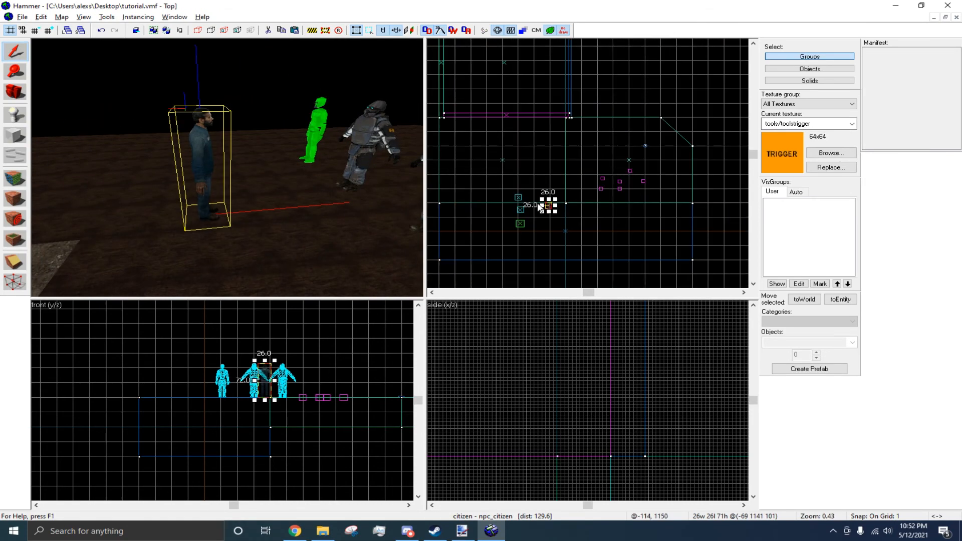
scroll(549, 198, "up", 6)
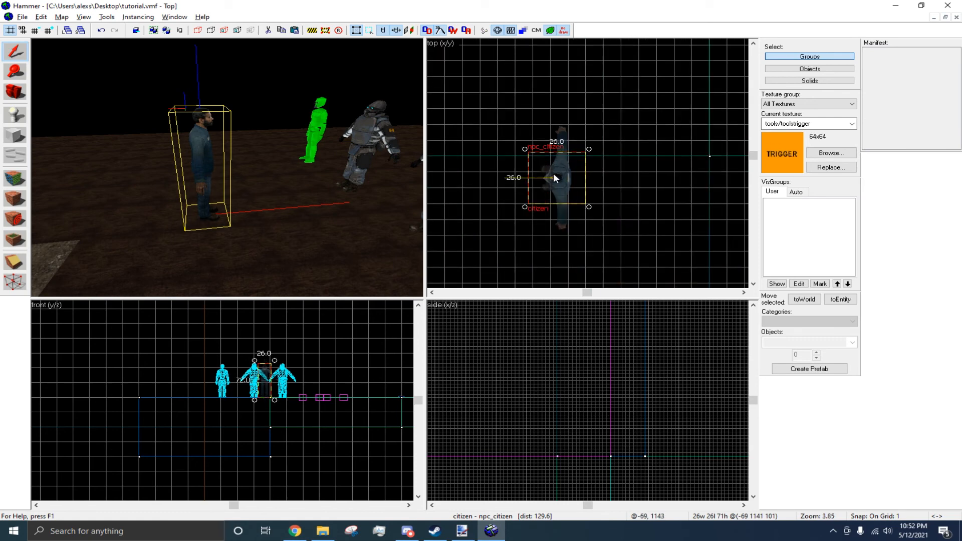
left_click_drag(588, 206, 560, 175)
left_click(560, 175)
left_click_drag(588, 180, 532, 165)
left_click(518, 167)
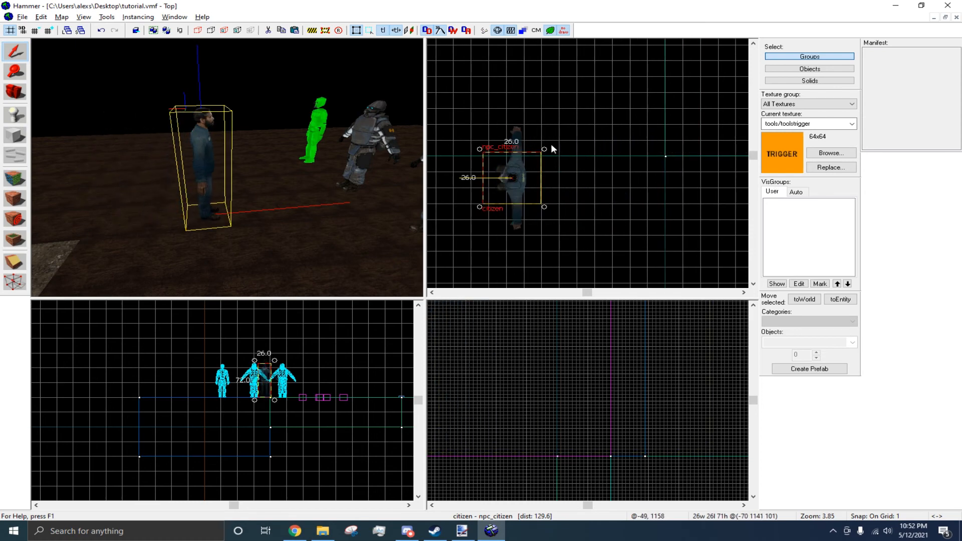
mouse_move(544, 149)
left_mouse_down()
mouse_move(494, 228)
mouse_move(561, 201)
mouse_move(543, 149)
left_mouse_up()
left_click(511, 160)
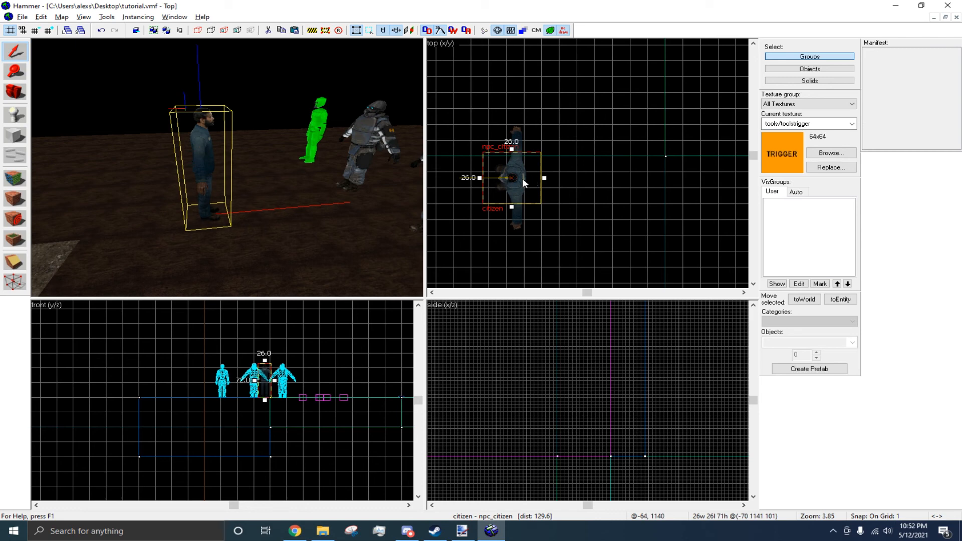
Try to skew the dark wooden floor brush in the top view, undo the change and clear the selection.
key("z")
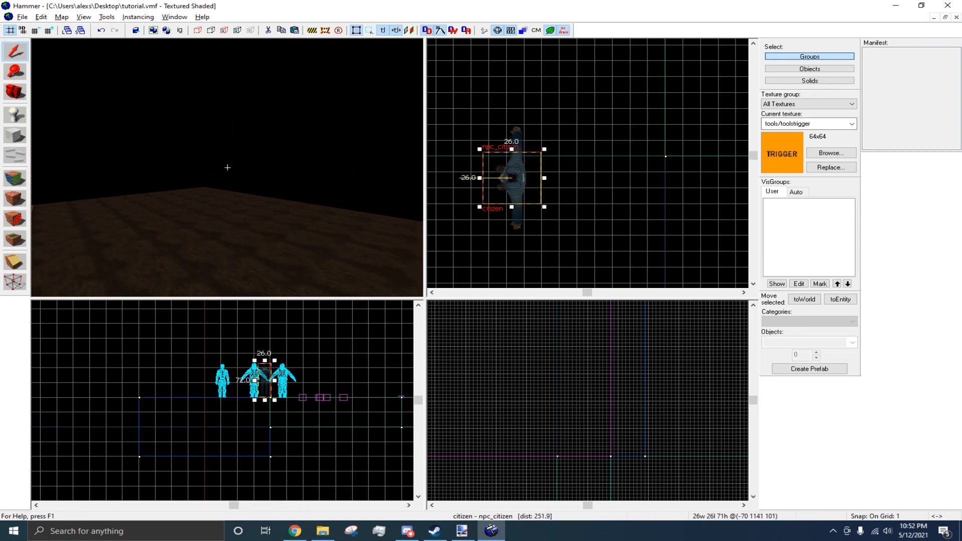
key("z")
left_click(227, 167)
scroll(556, 166, "down", 10)
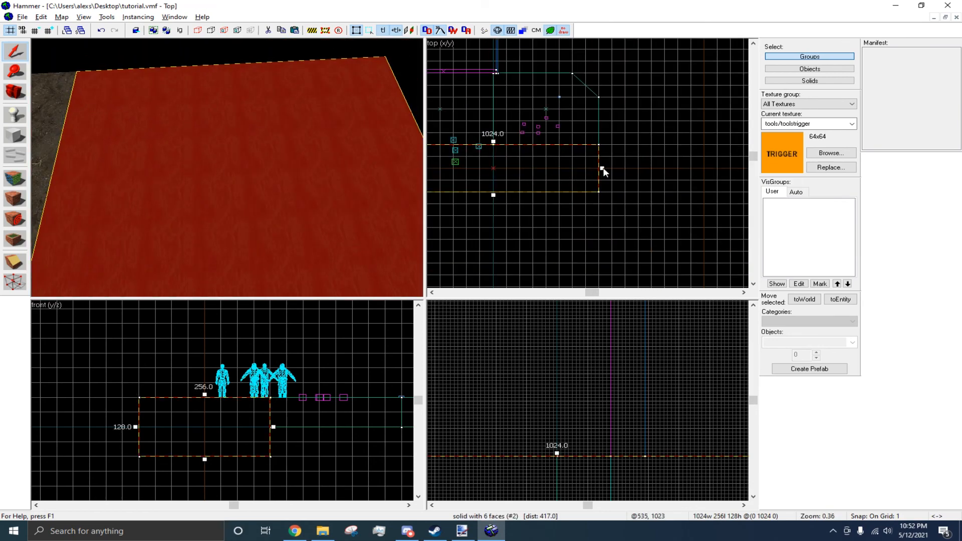
mouse_move(602, 169)
left_mouse_down()
mouse_move(552, 183)
mouse_move(563, 178)
mouse_move(596, 215)
mouse_move(598, 124)
mouse_move(584, 59)
left_mouse_up()
key("ctrl+z")
key("z")
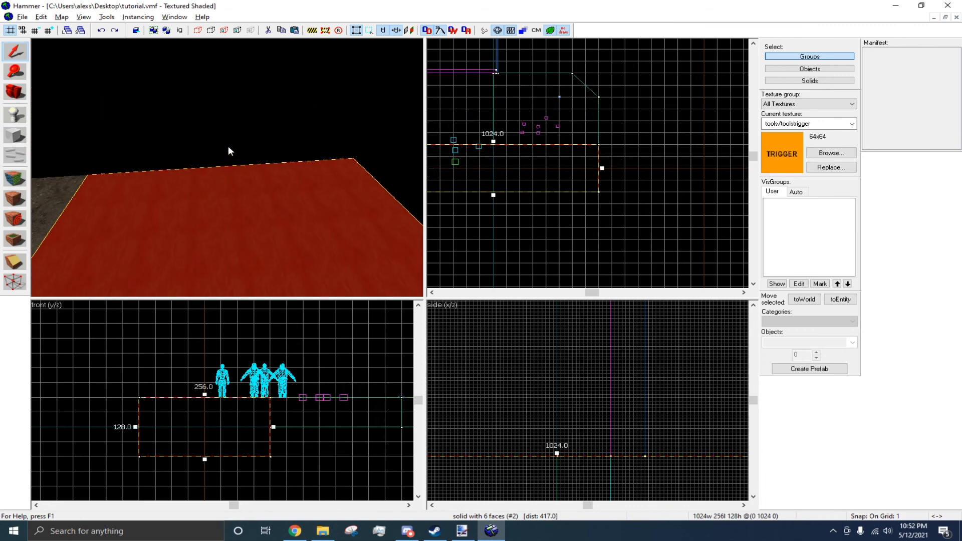
left_click(228, 153)
Examine the placement of the citizen, the Combine NPCs and the trigger wall from several angles in the 3D view.
key("z")
key("w")
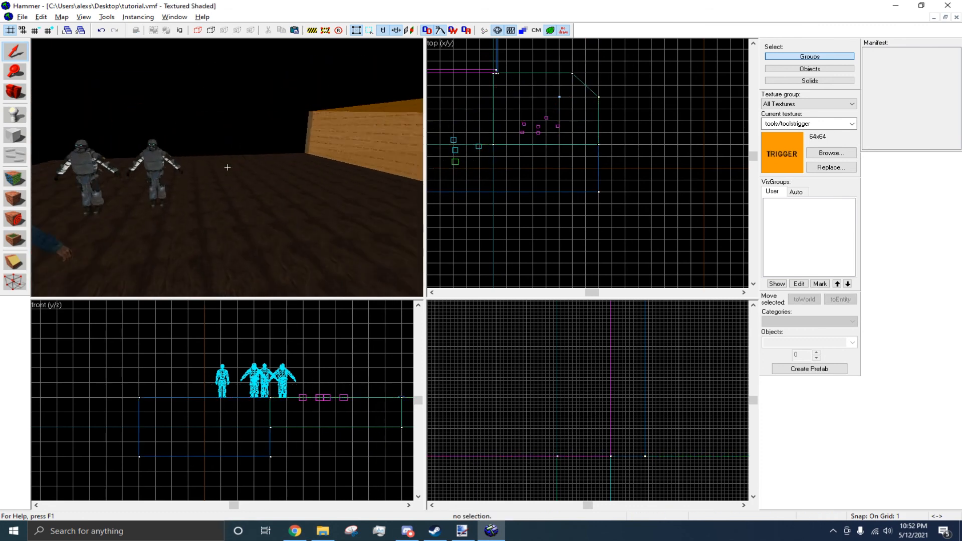
key("w")
key("z")
key("s")
key("w")
key("a")
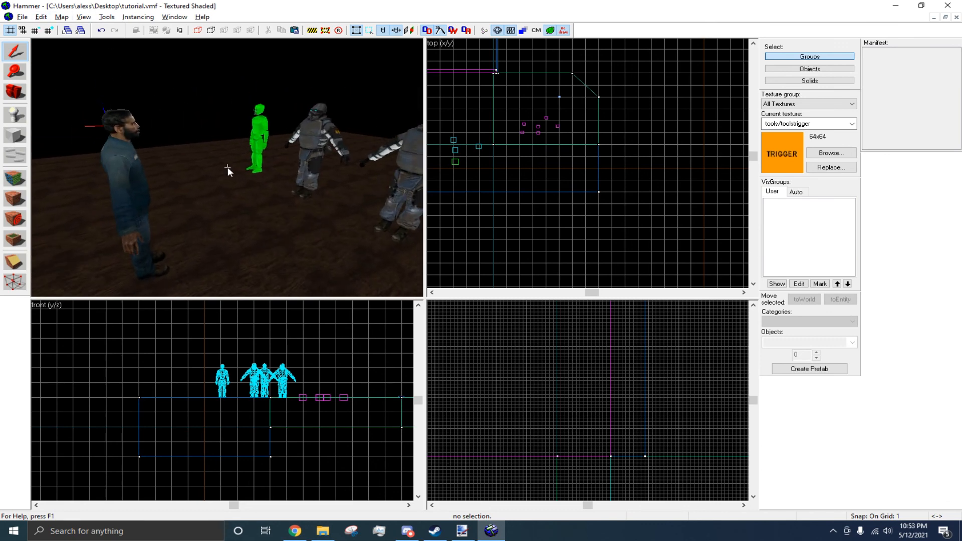
key("s")
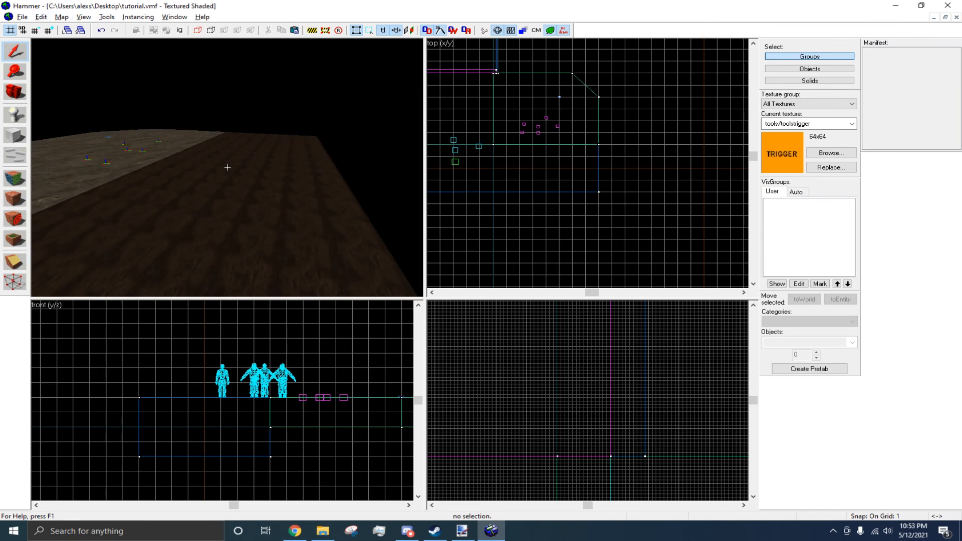
key("s")
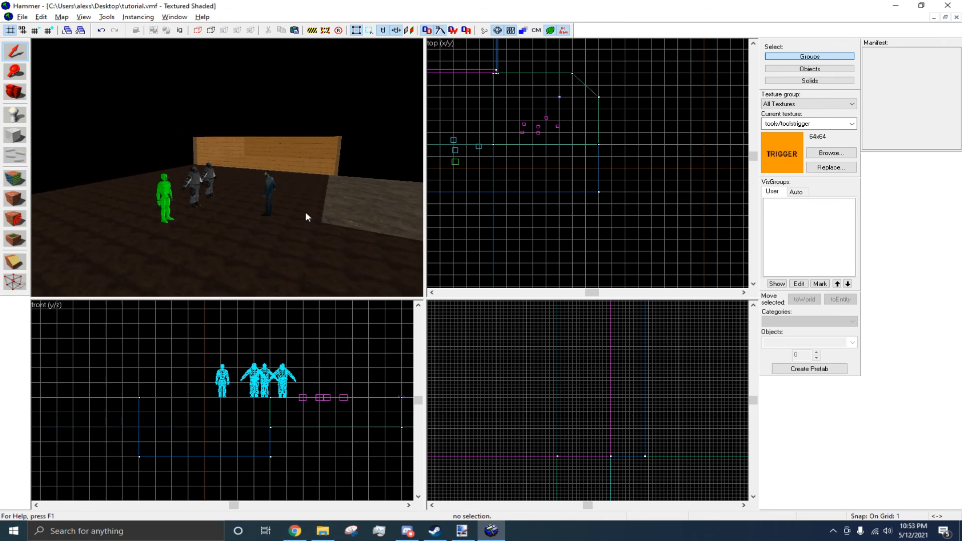
key("w")
key("a")
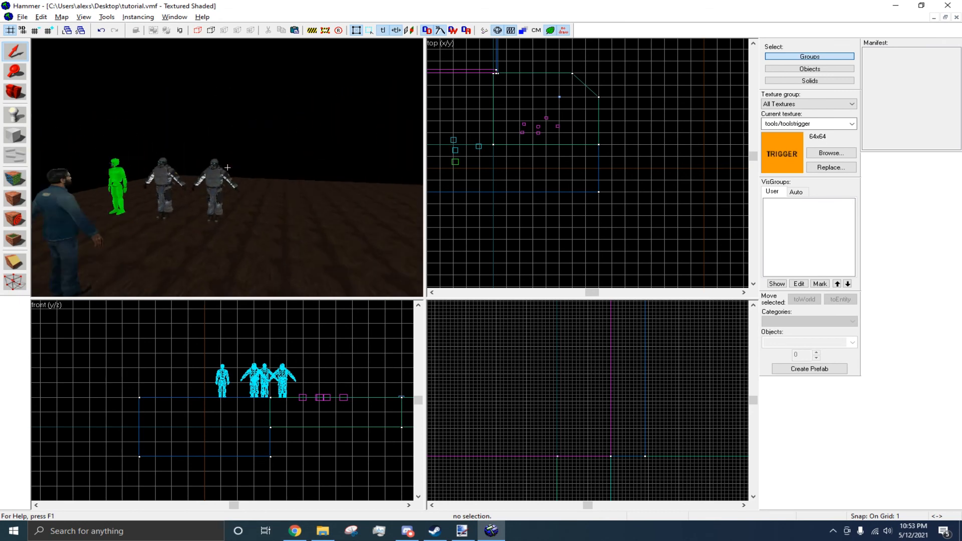
key("w")
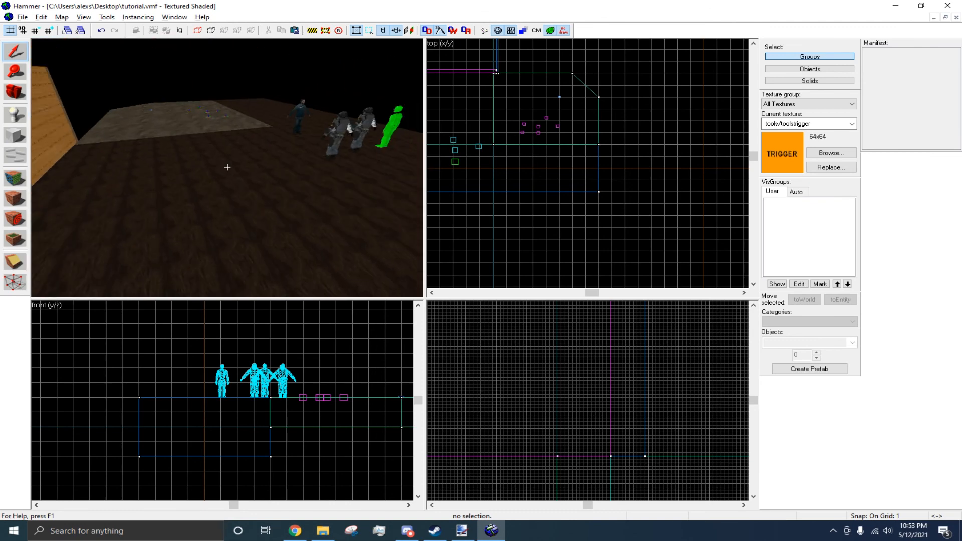
key("w")
key("a")
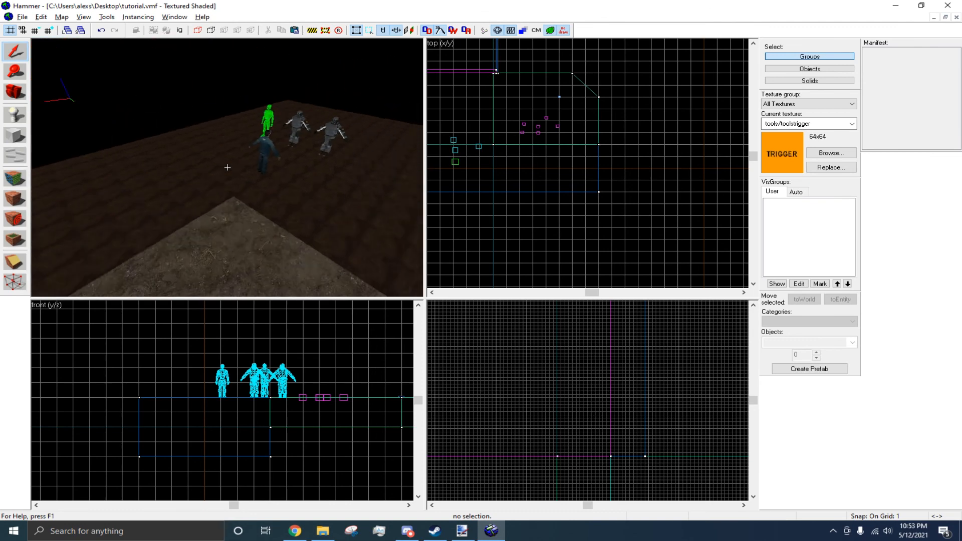
key("z")
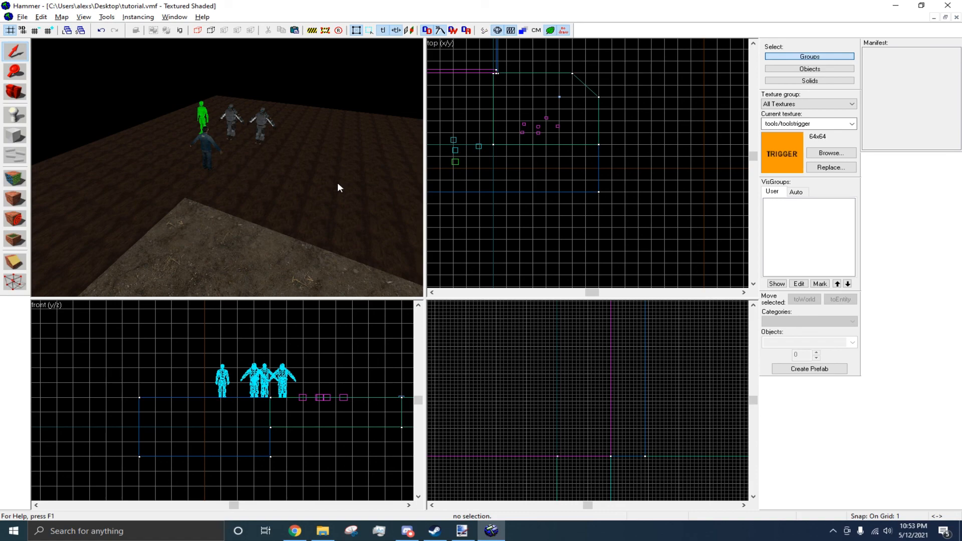